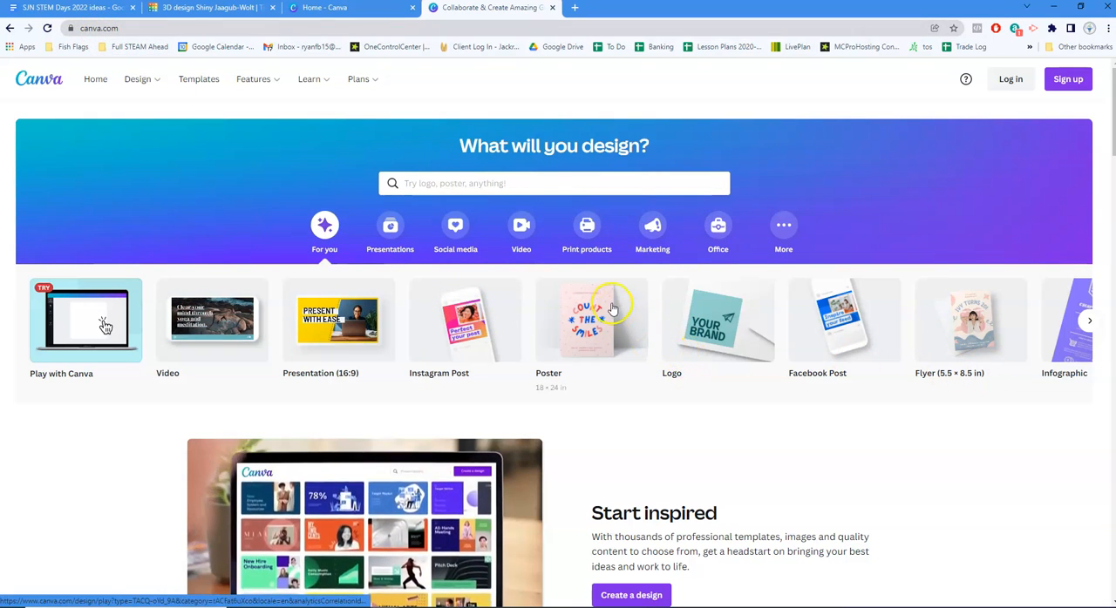
Start an email login to Canva and submit the account's e-mail address
click(1052, 82)
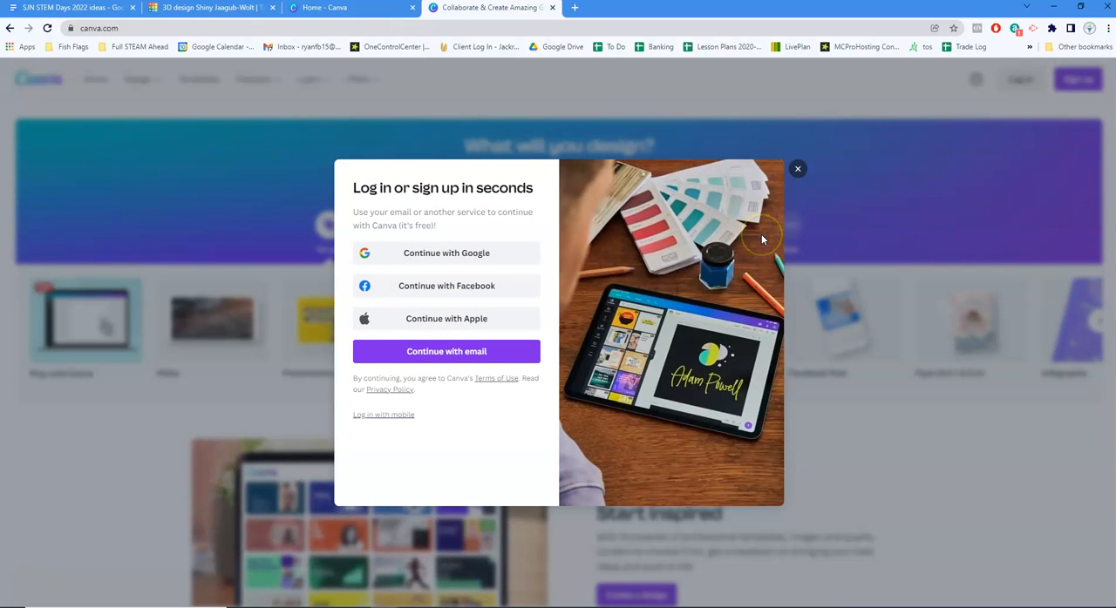
click(796, 169)
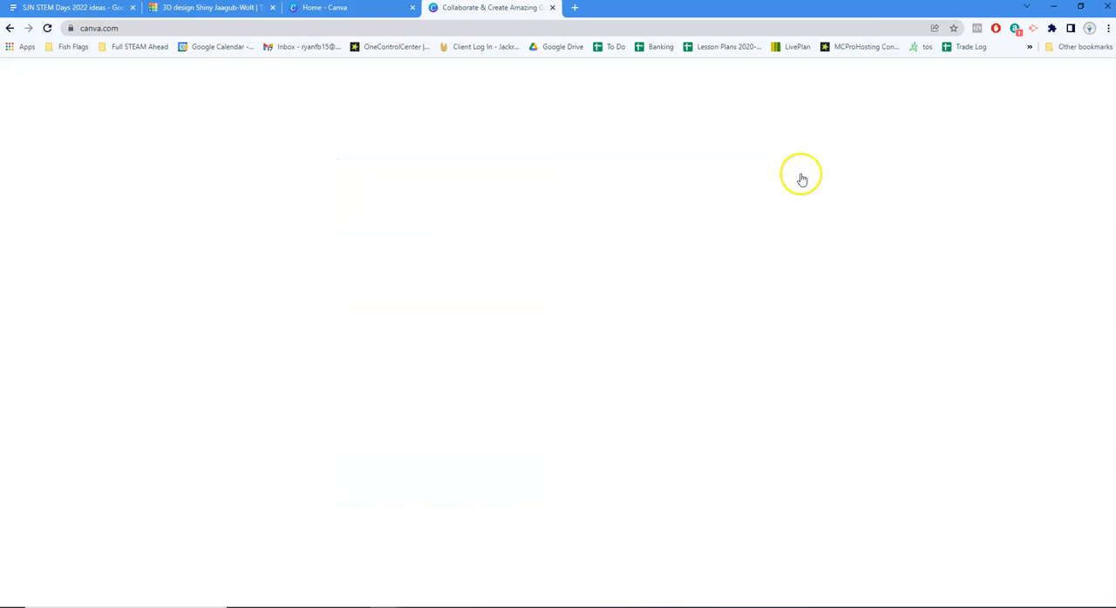
click(998, 80)
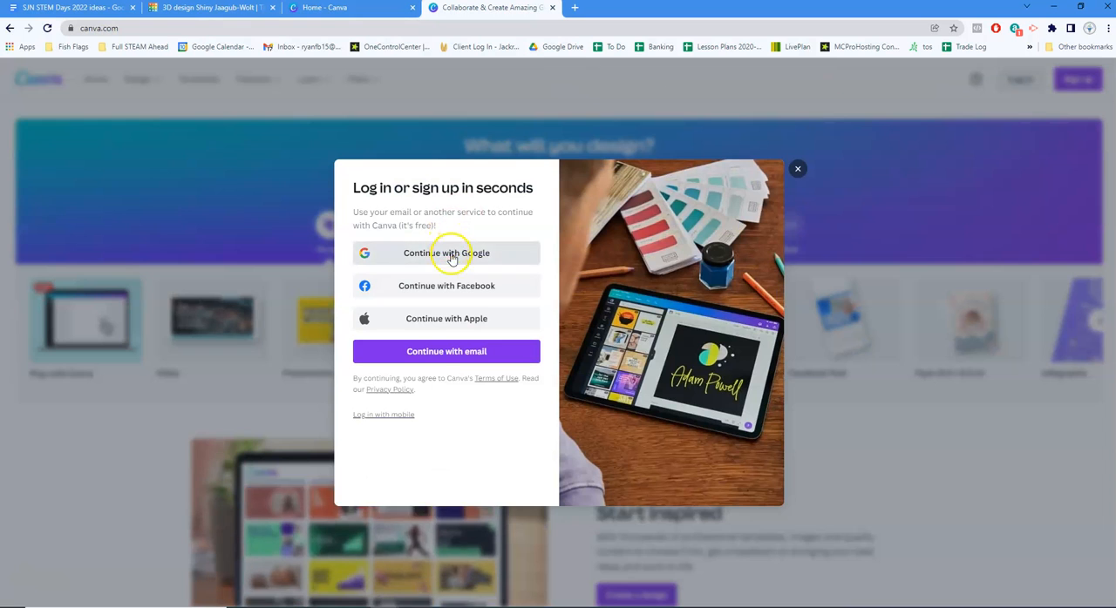
click(445, 351)
click(430, 227)
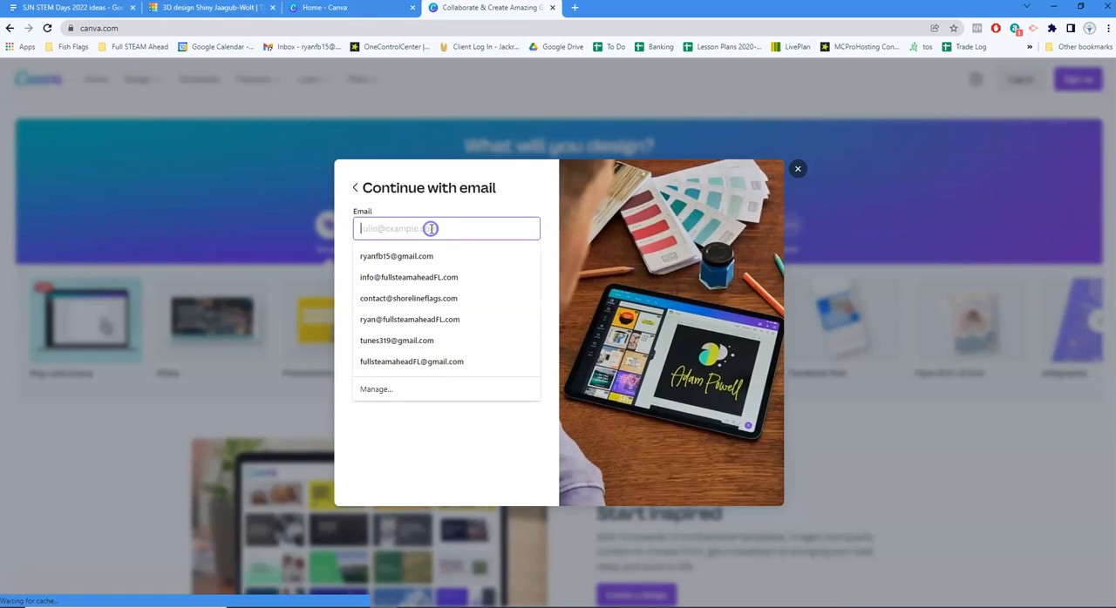
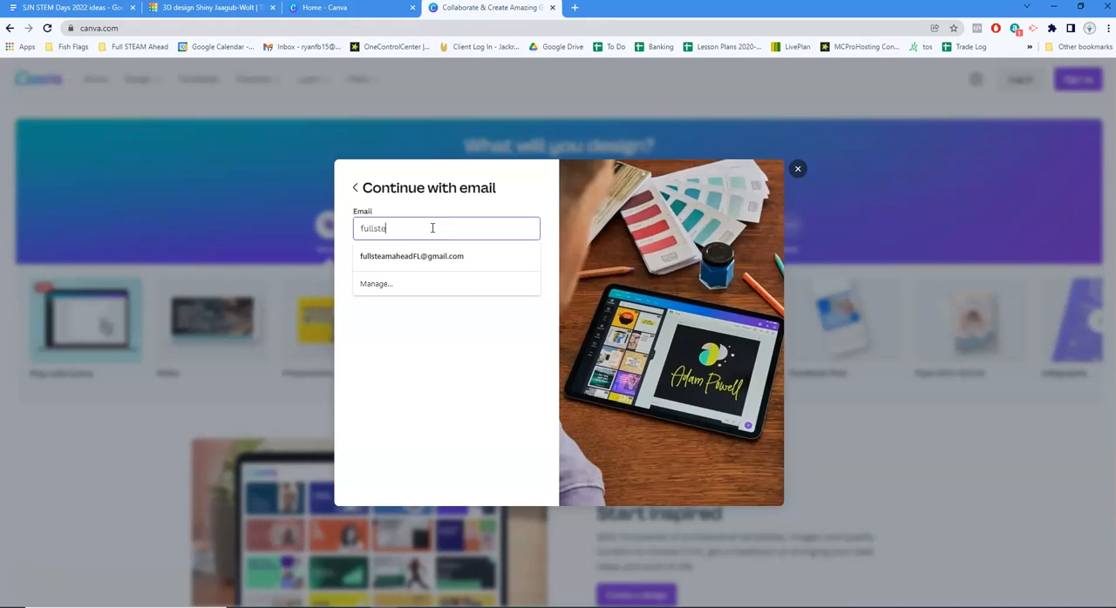
key(Return)
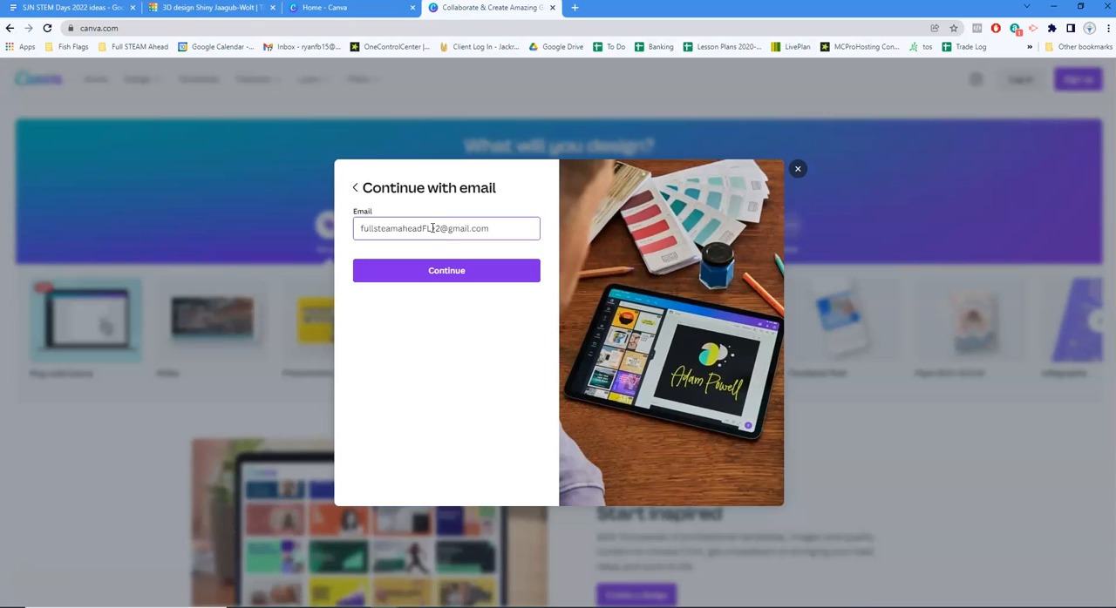
click(453, 270)
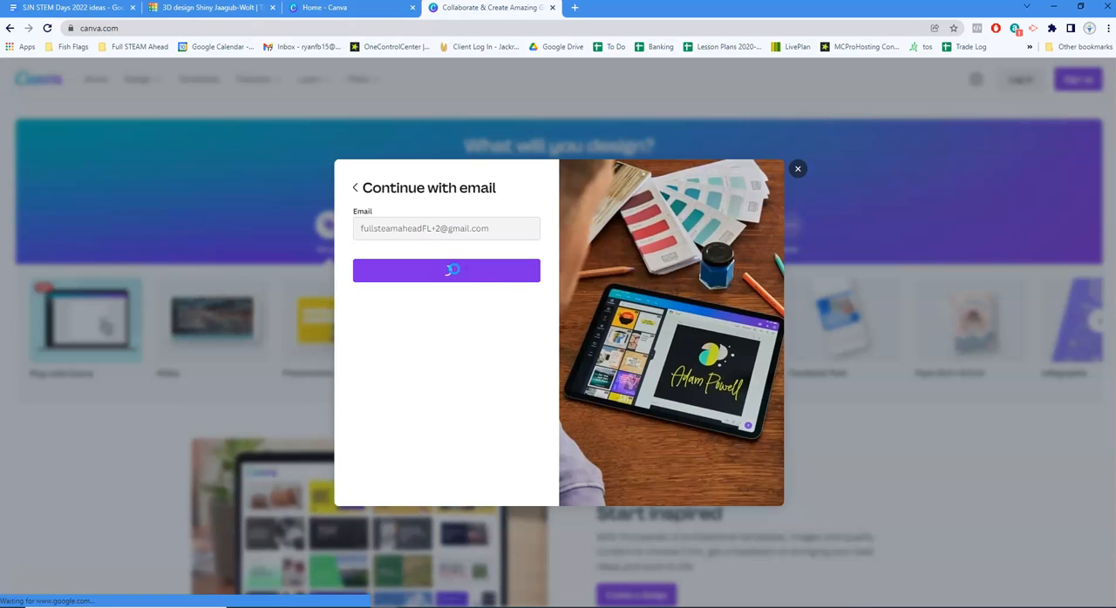
Enter the account password and log in
click(447, 251)
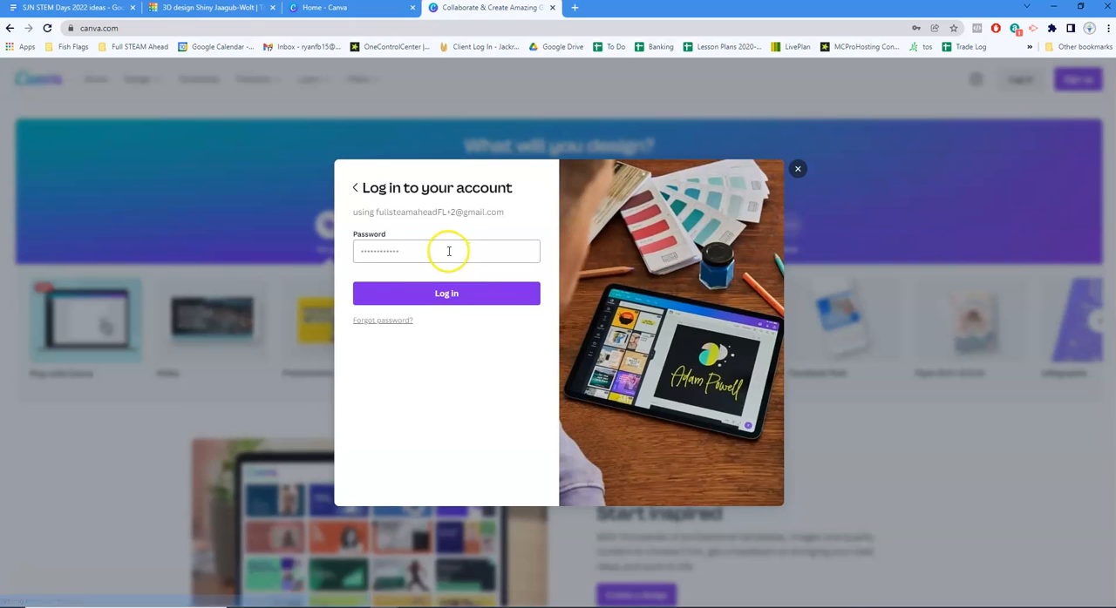
text(f)
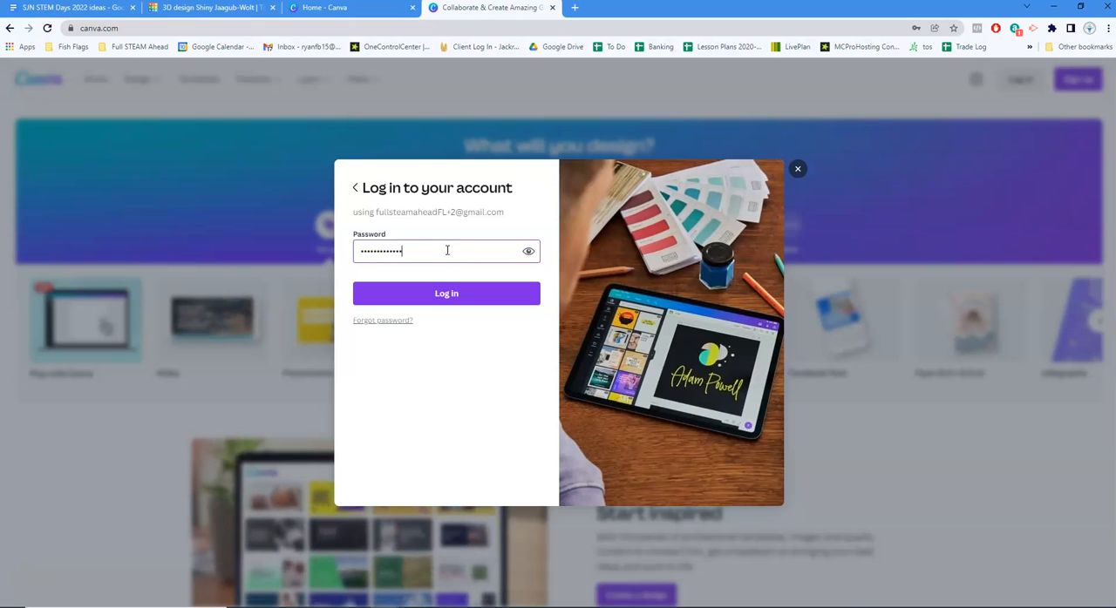
click(435, 294)
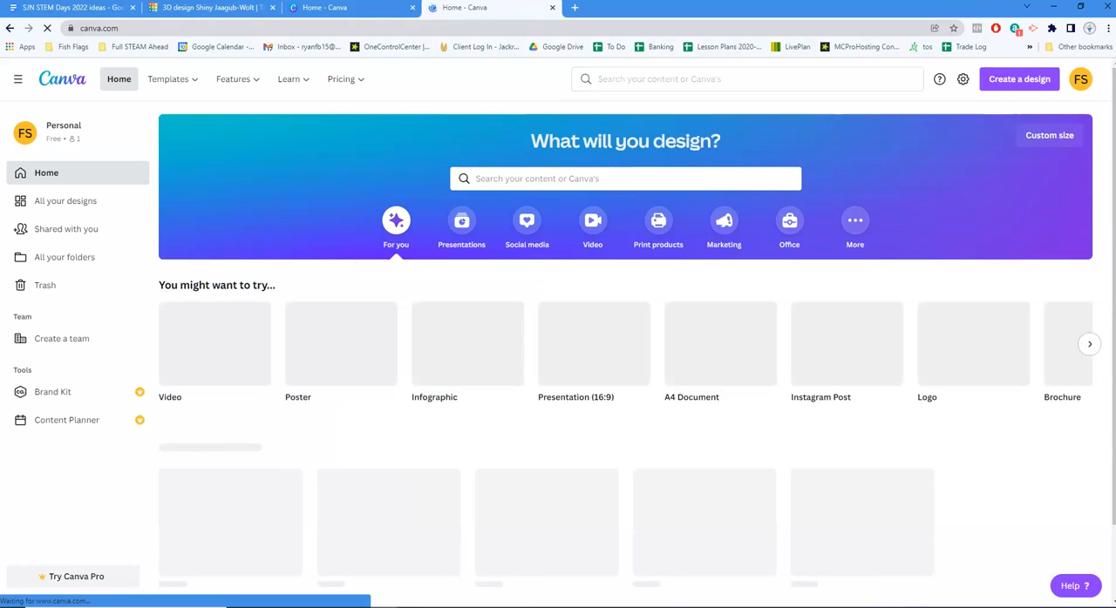
Bring up the 2022 STEM Day presentation window, review the "Project Requirements: Graphic Design" slide, and return to the Canva home page
drag(1115, 32, 474, 35)
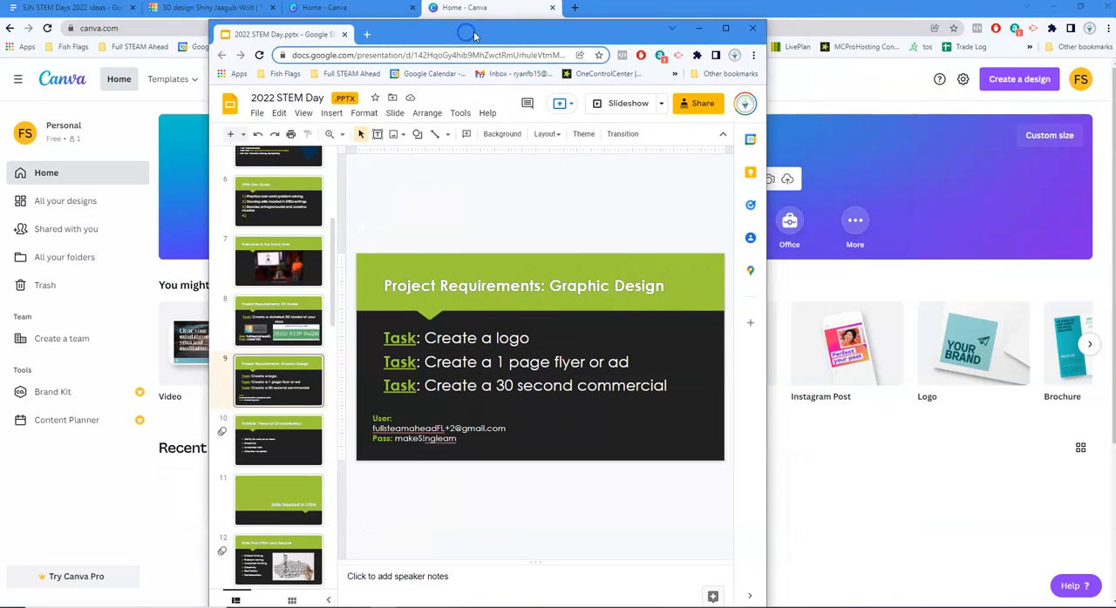
double_click(480, 35)
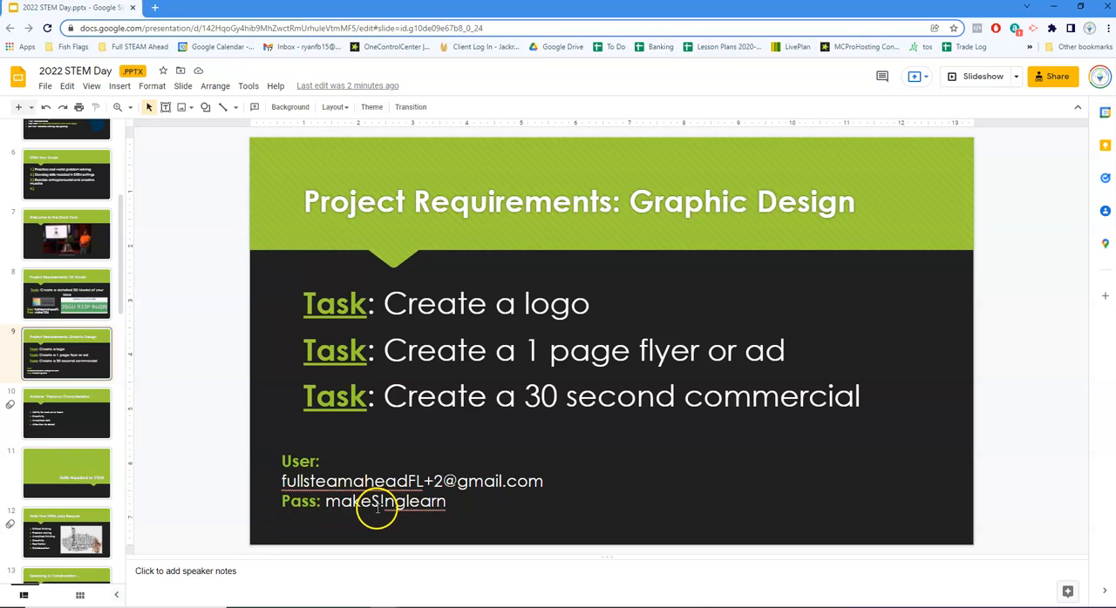
drag(240, 12, 1115, 74)
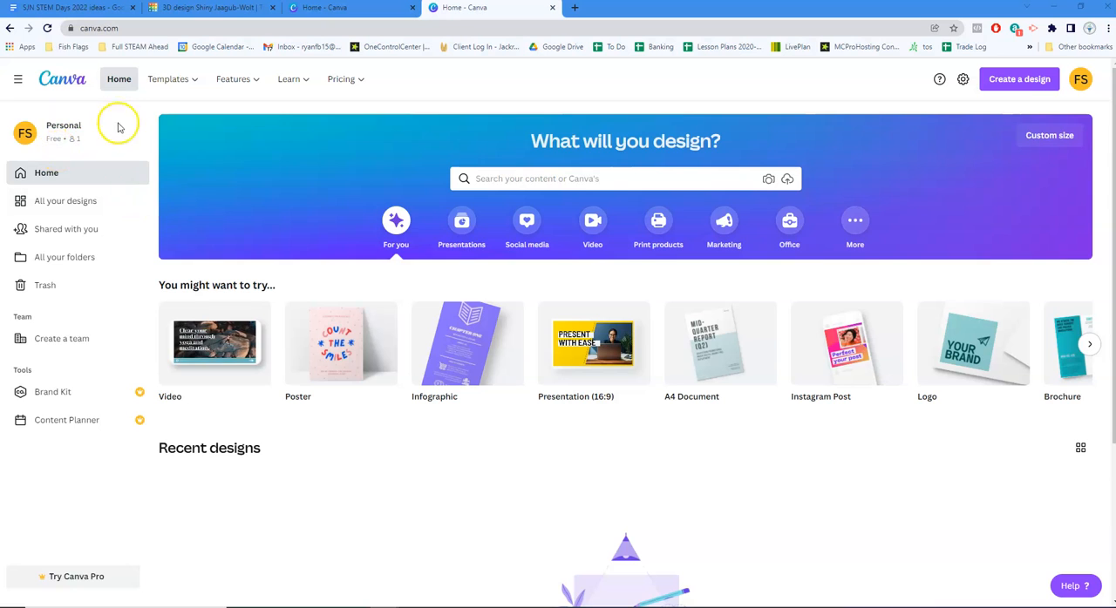
Open the Logos category of the Business templates
mouse_move(720, 398)
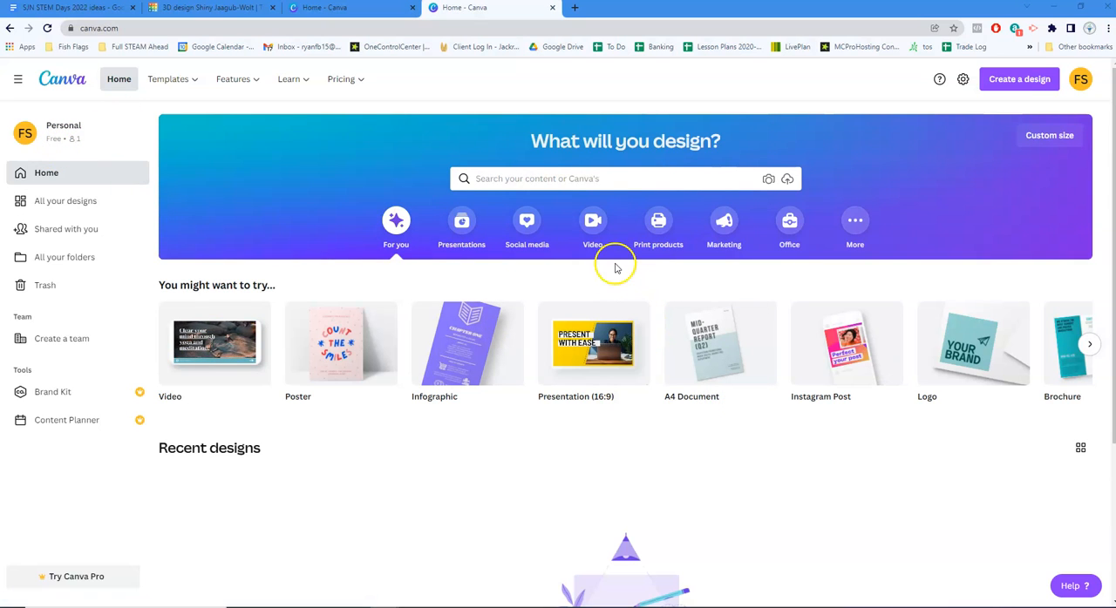
mouse_move(716, 345)
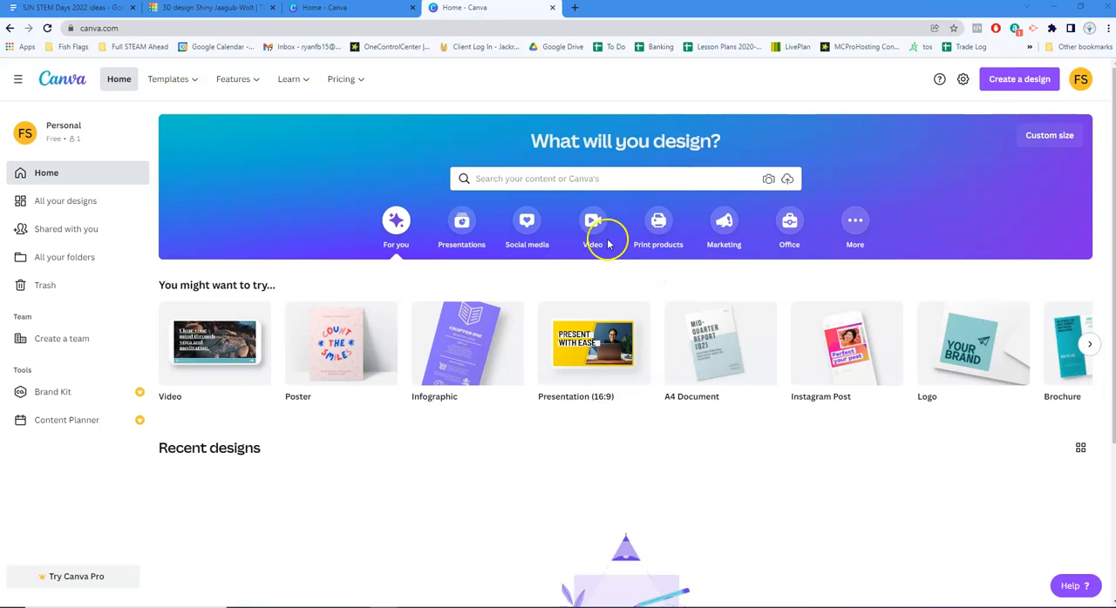
mouse_move(169, 80)
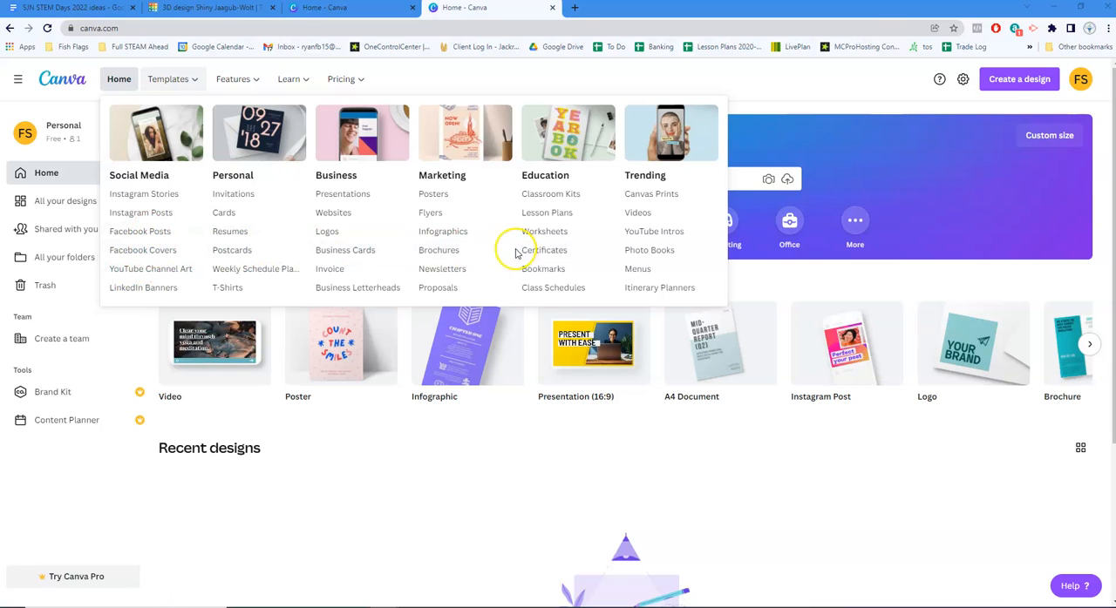
click(334, 234)
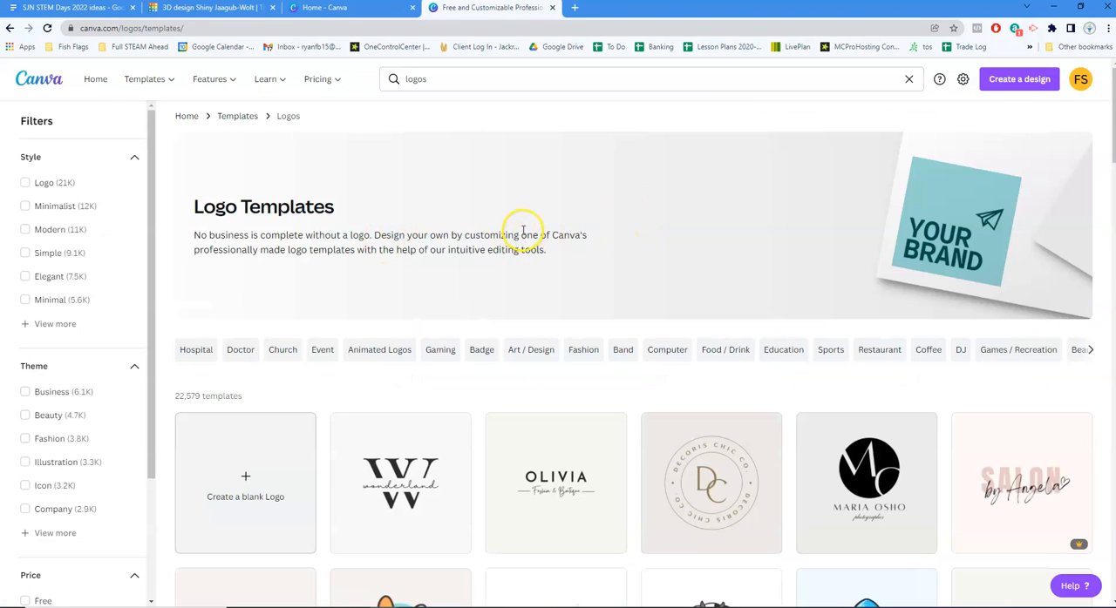
Browse the logo templates to compare the available styles and which designs are free, paid or Pro
scroll(491, 229, down, 2)
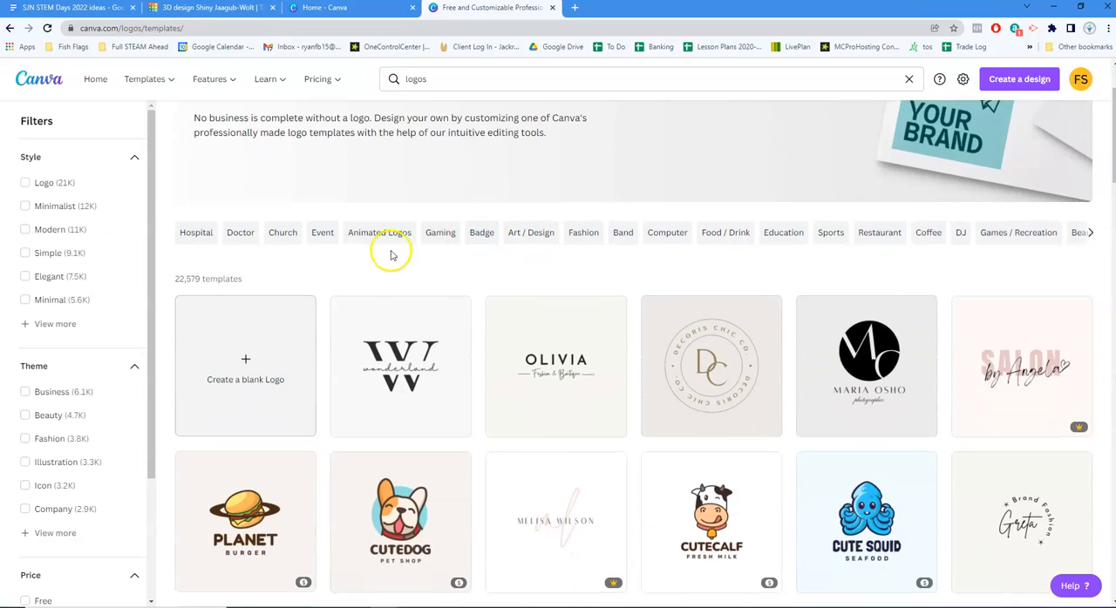
scroll(329, 301, down, 3)
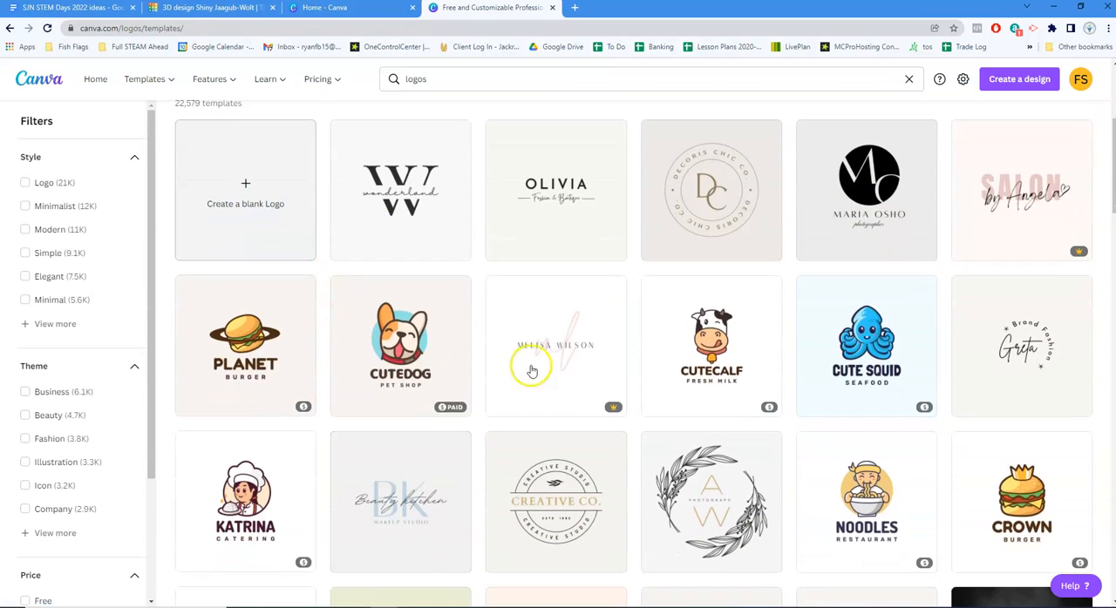
scroll(609, 277, down, 1)
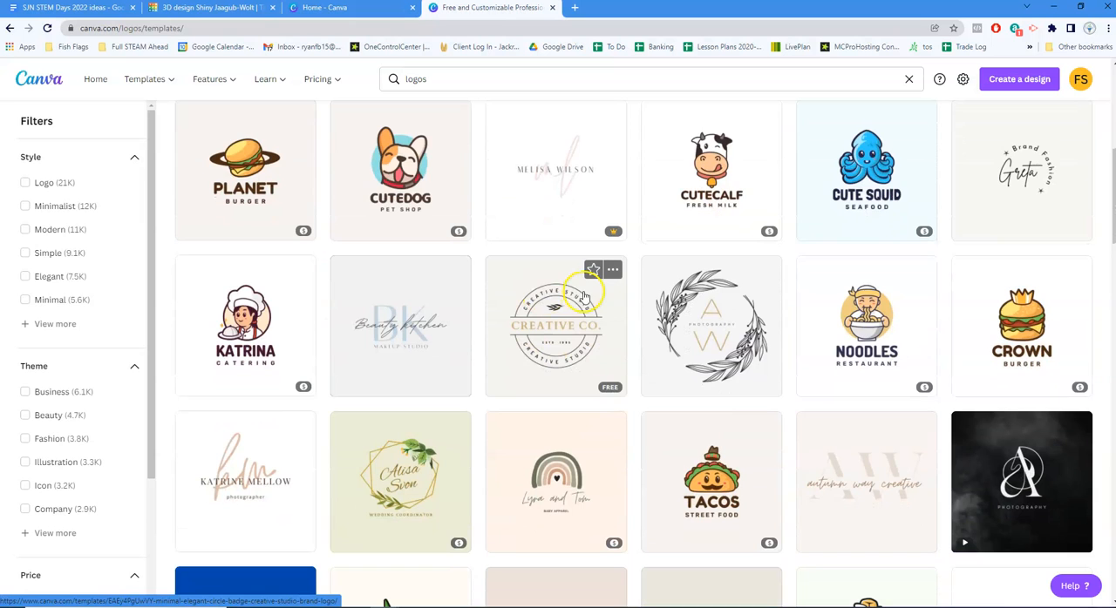
scroll(575, 317, down, 4)
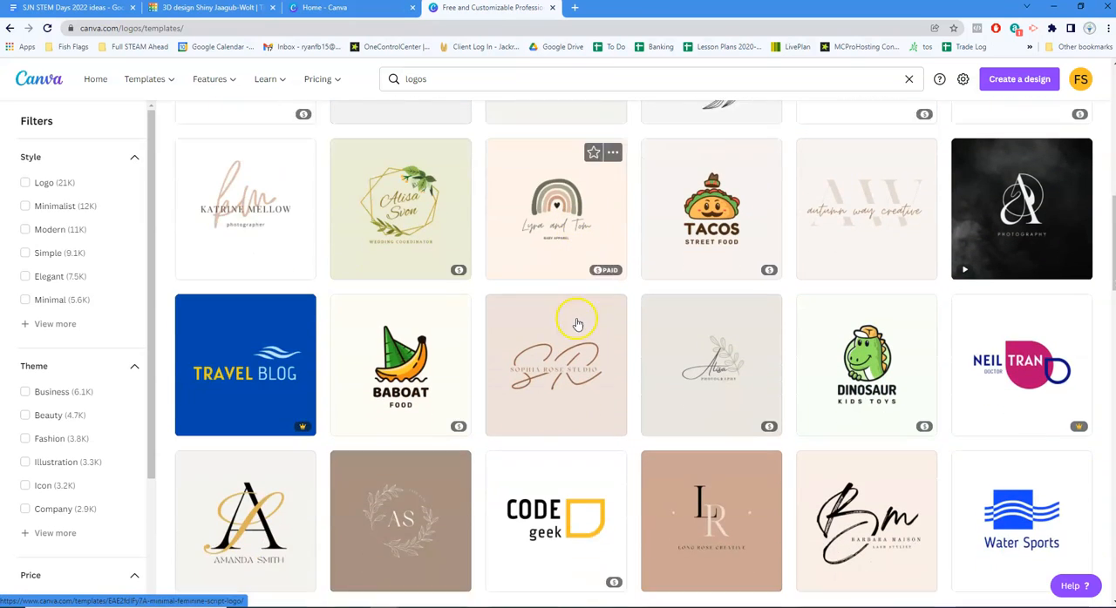
scroll(576, 324, down, 1)
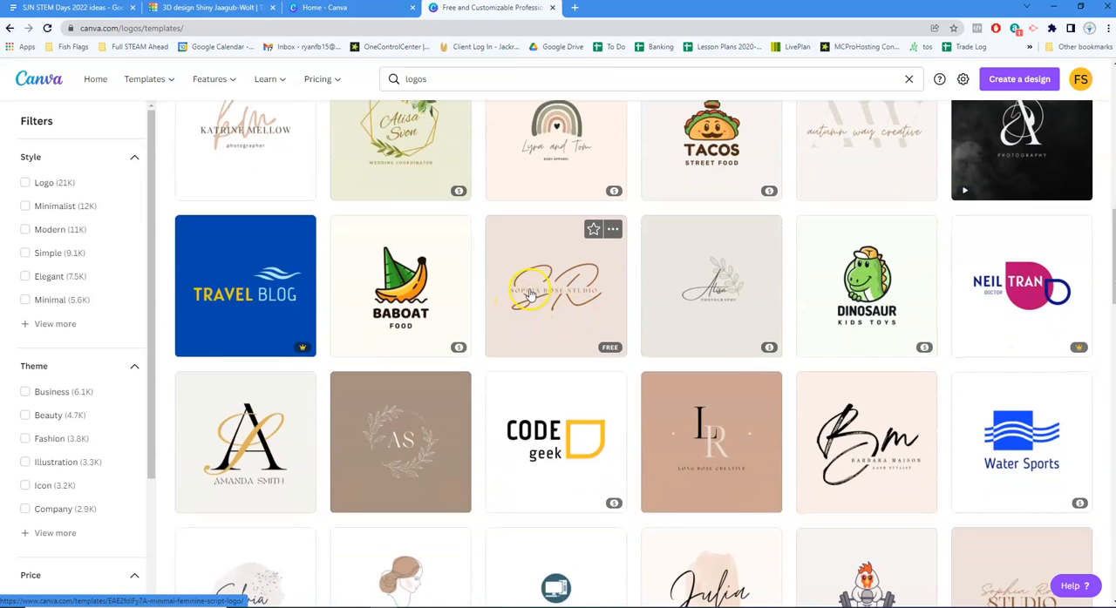
scroll(529, 294, down, 4)
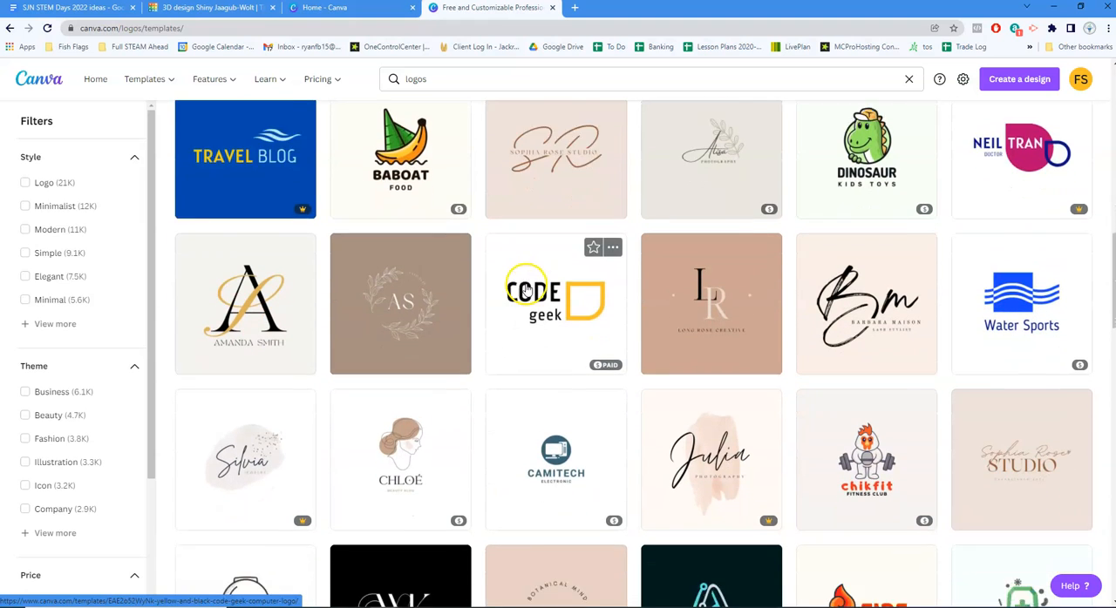
scroll(528, 290, down, 1)
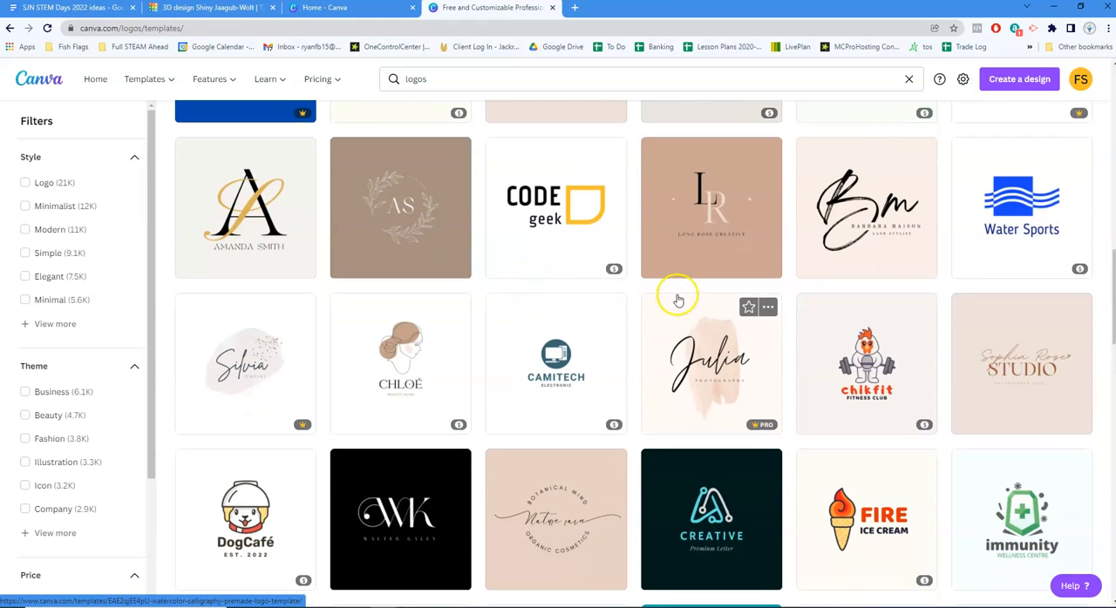
scroll(678, 301, down, 4)
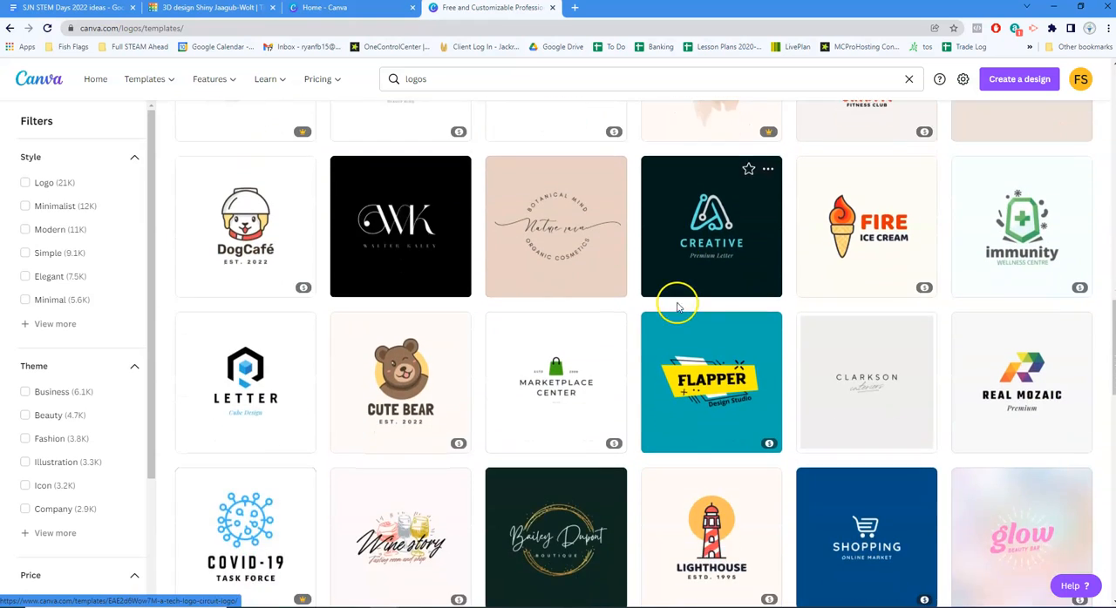
scroll(678, 306, down, 2)
scroll(693, 274, down, 2)
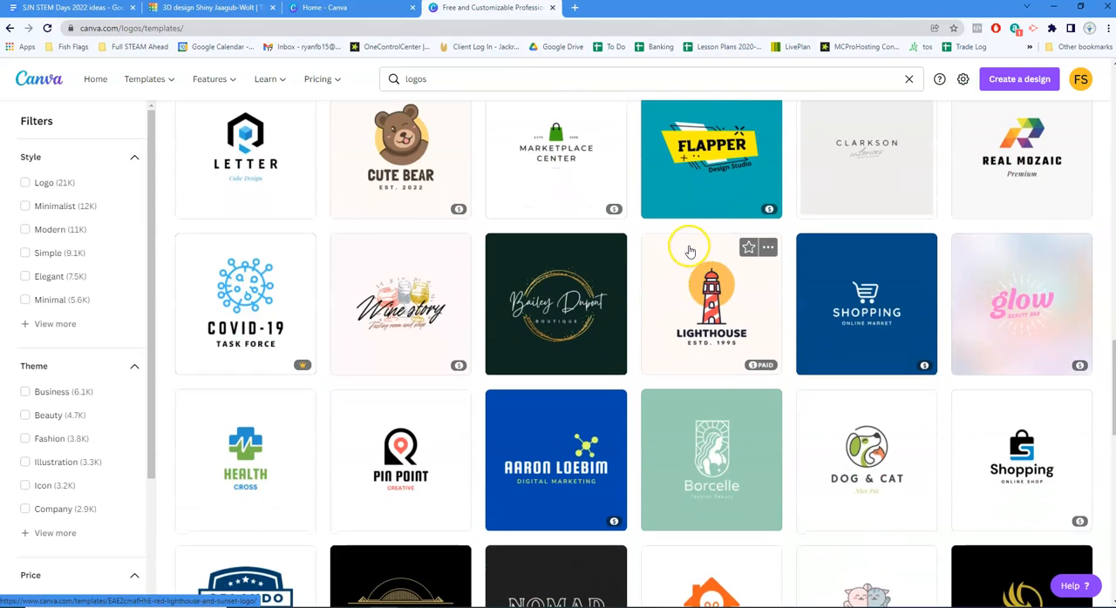
scroll(703, 269, down, 2)
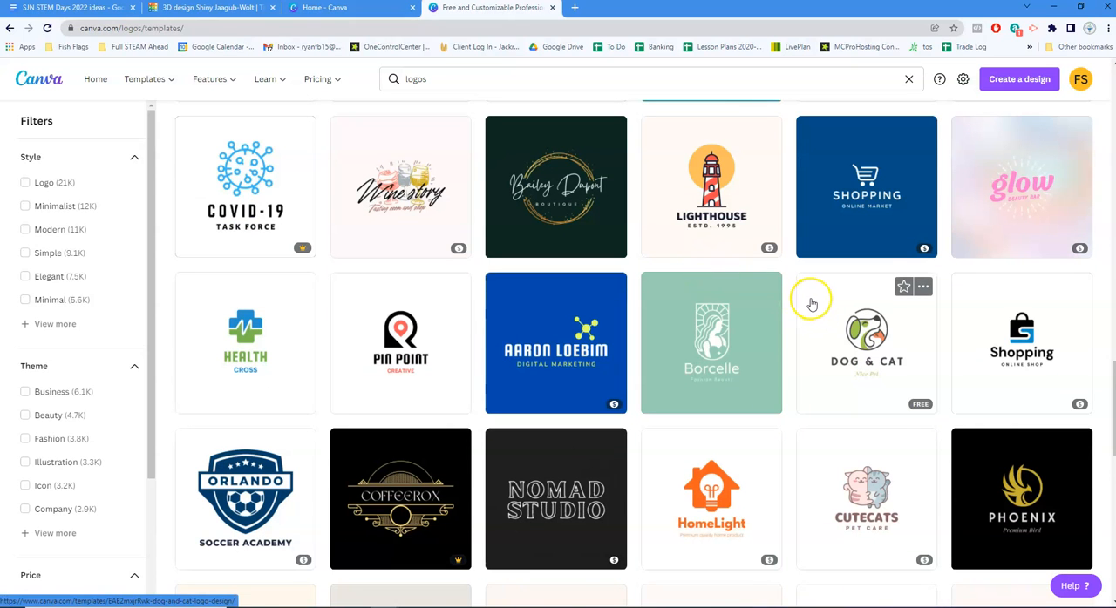
scroll(810, 302, down, 4)
scroll(806, 299, down, 1)
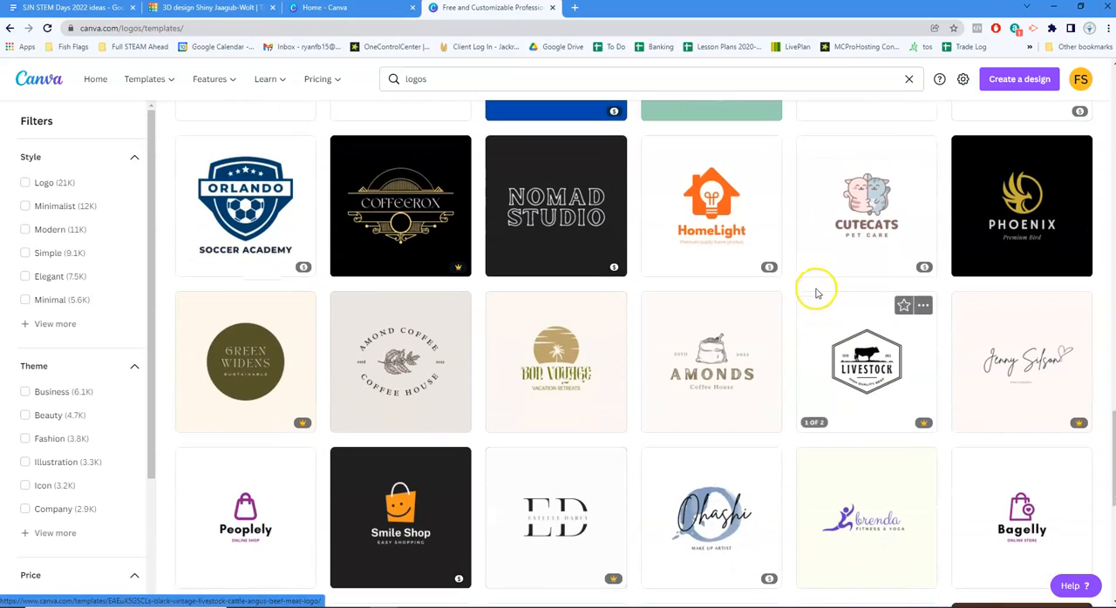
scroll(821, 283, down, 3)
scroll(820, 286, down, 2)
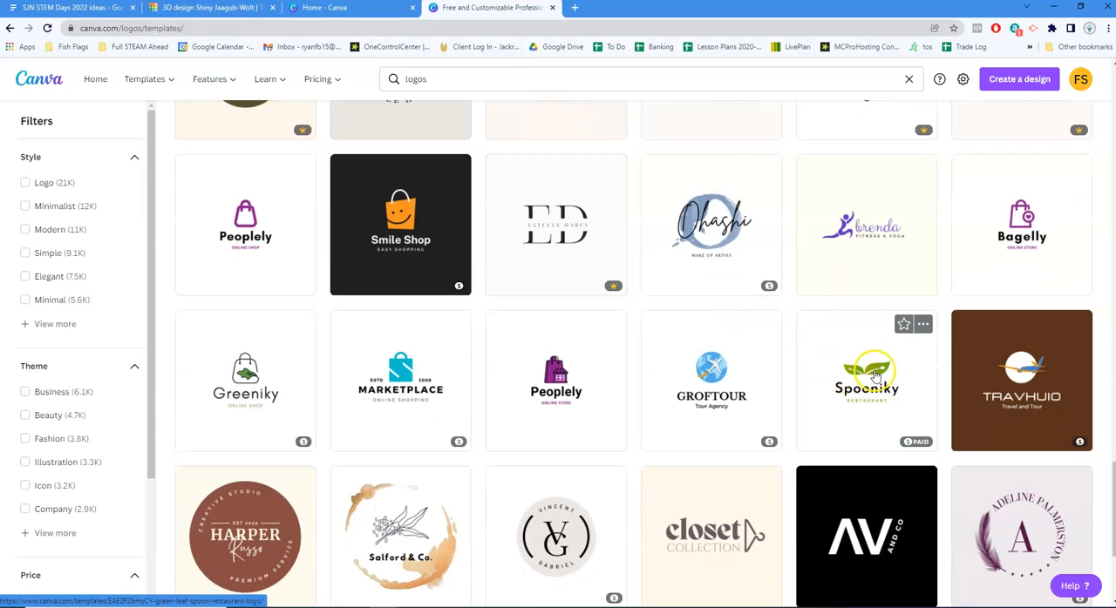
scroll(741, 244, down, 5)
scroll(648, 256, up, 15)
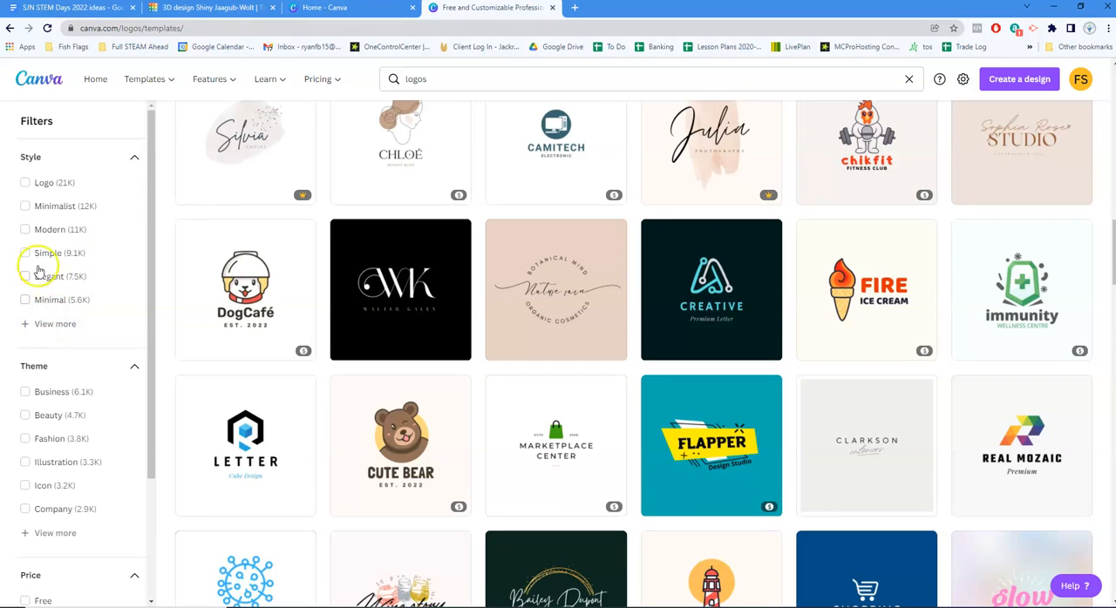
Expand the theme filters and limit the logo templates to the Floral theme
scroll(70, 226, down, 1)
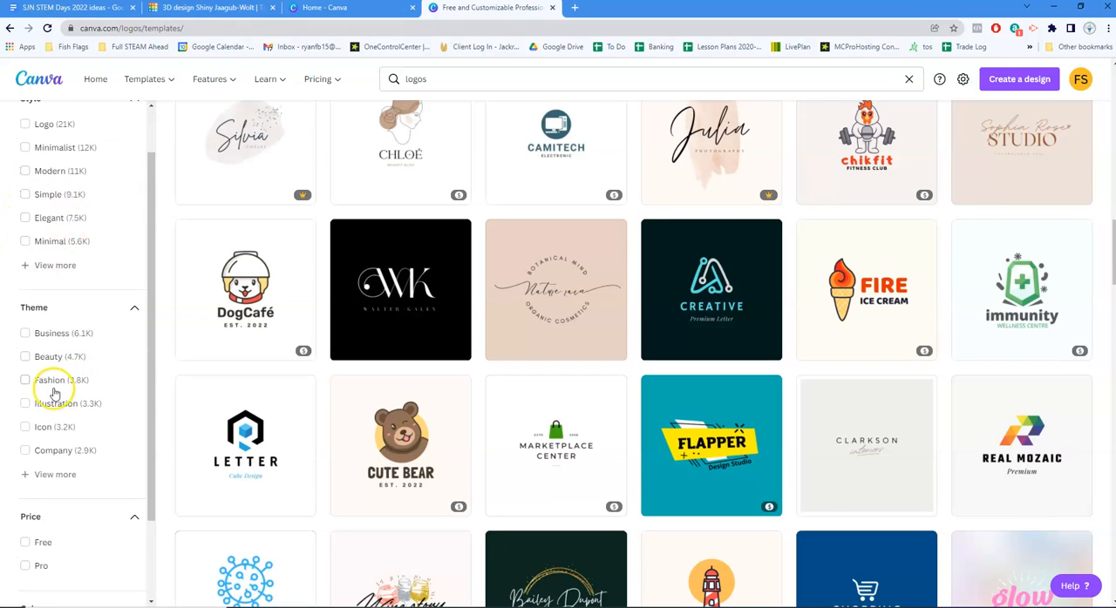
click(31, 474)
scroll(33, 428, down, 1)
click(25, 485)
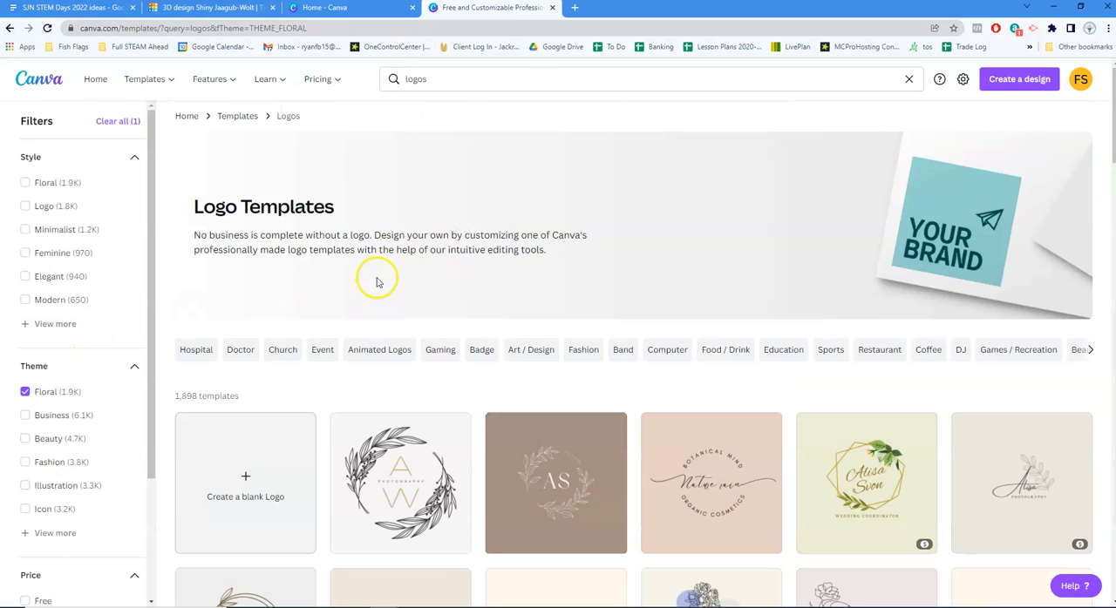
Expand the full list of theme filters and review which themes are available for logo templates
scroll(292, 266, down, 3)
scroll(35, 351, down, 2)
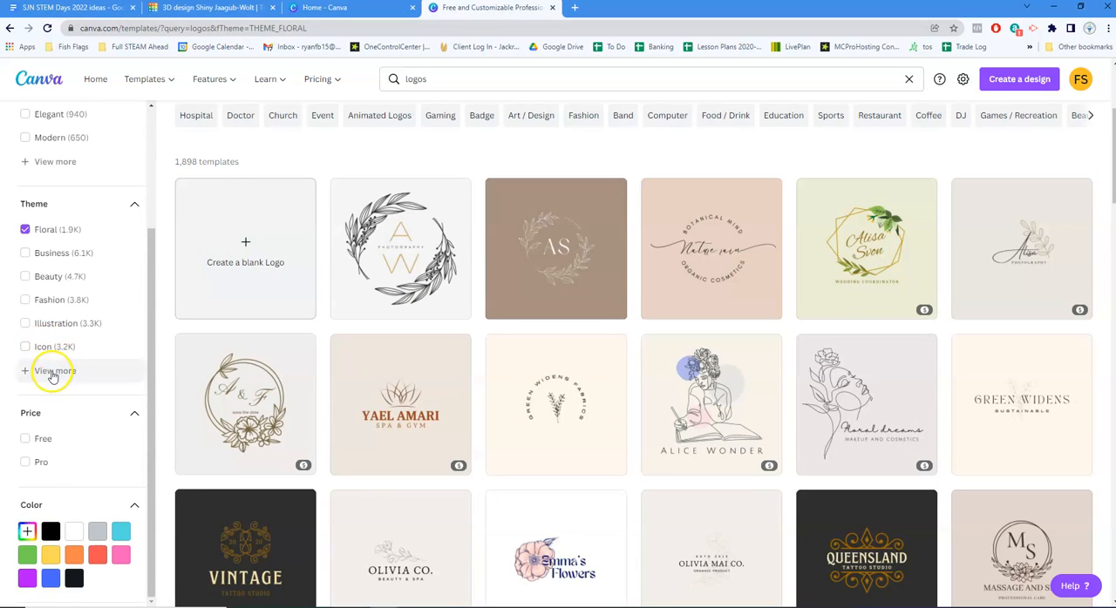
click(54, 368)
scroll(70, 326, down, 5)
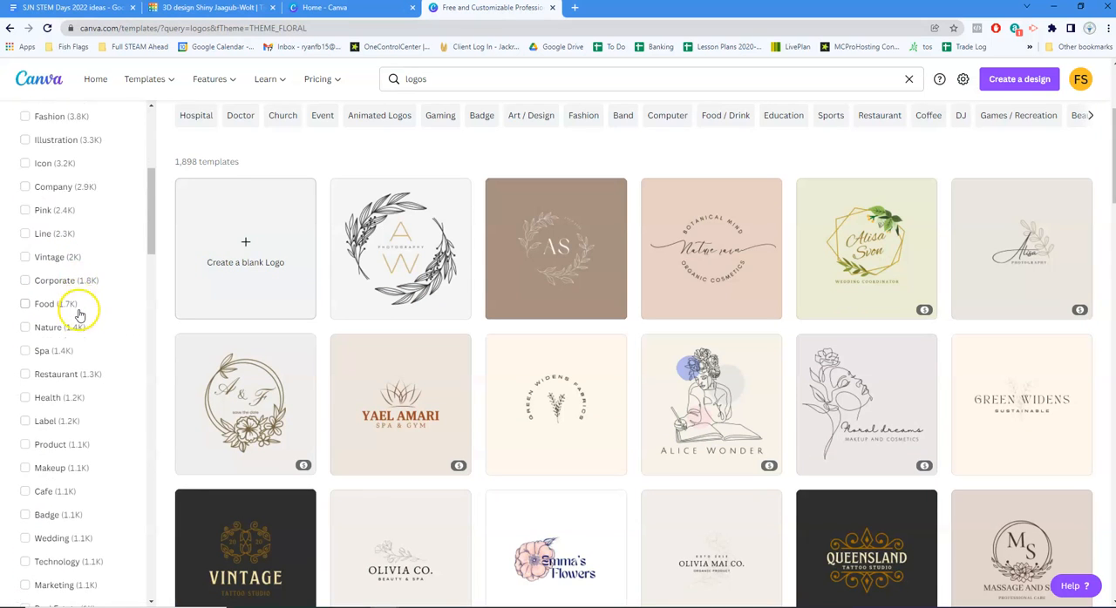
scroll(81, 323, down, 5)
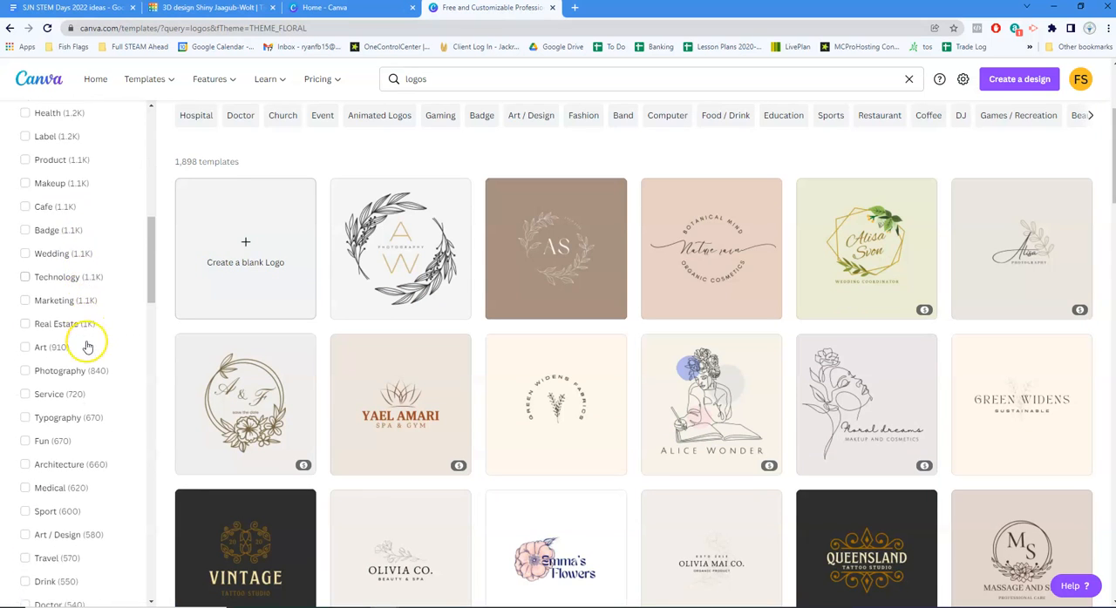
scroll(87, 357, down, 6)
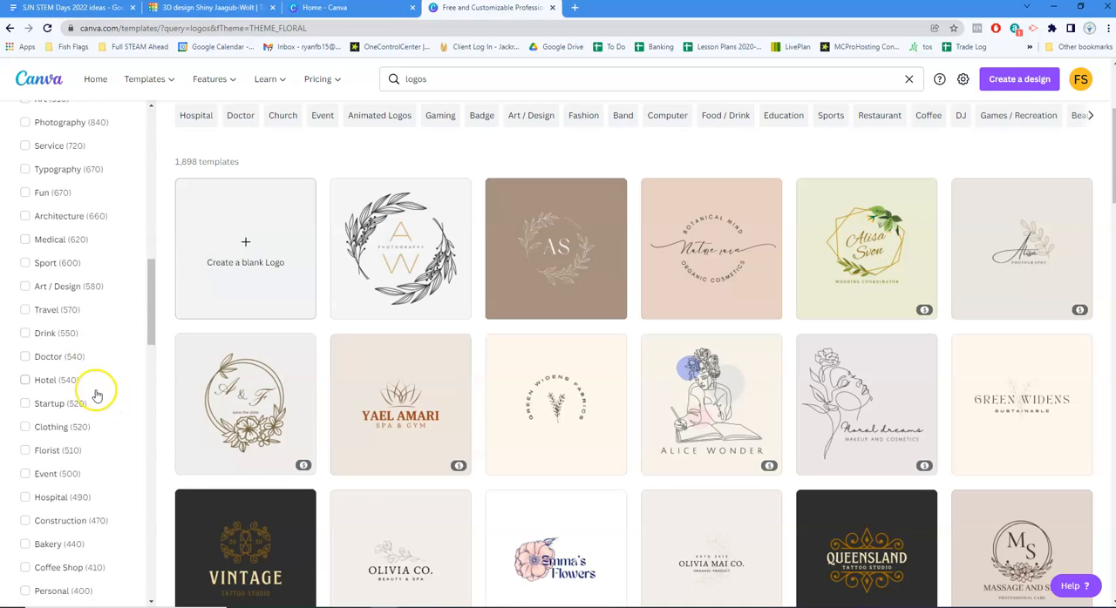
scroll(71, 391, down, 6)
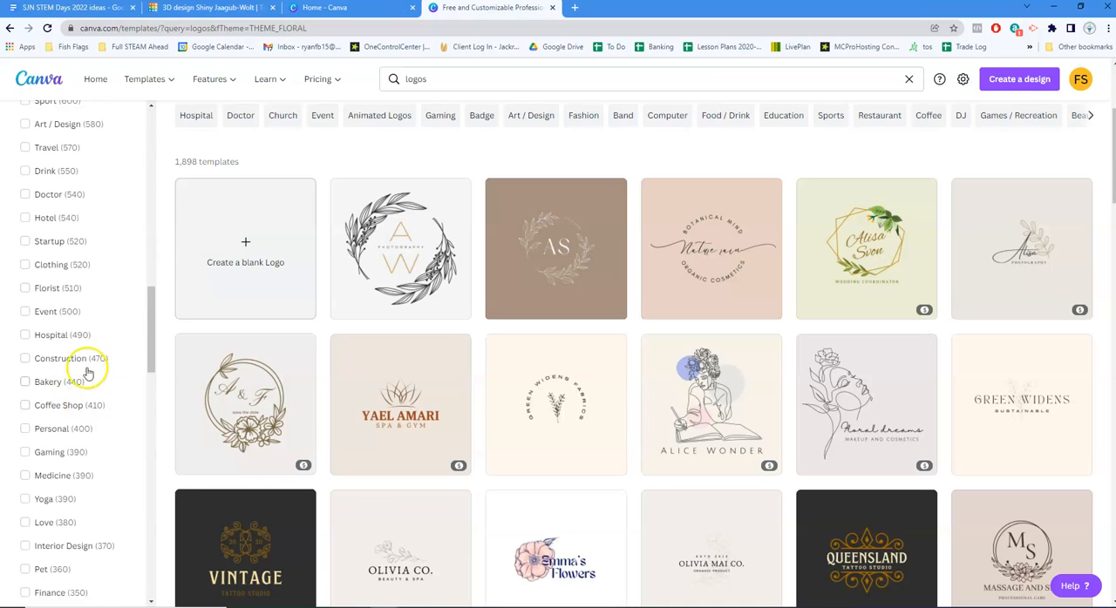
scroll(88, 391, down, 5)
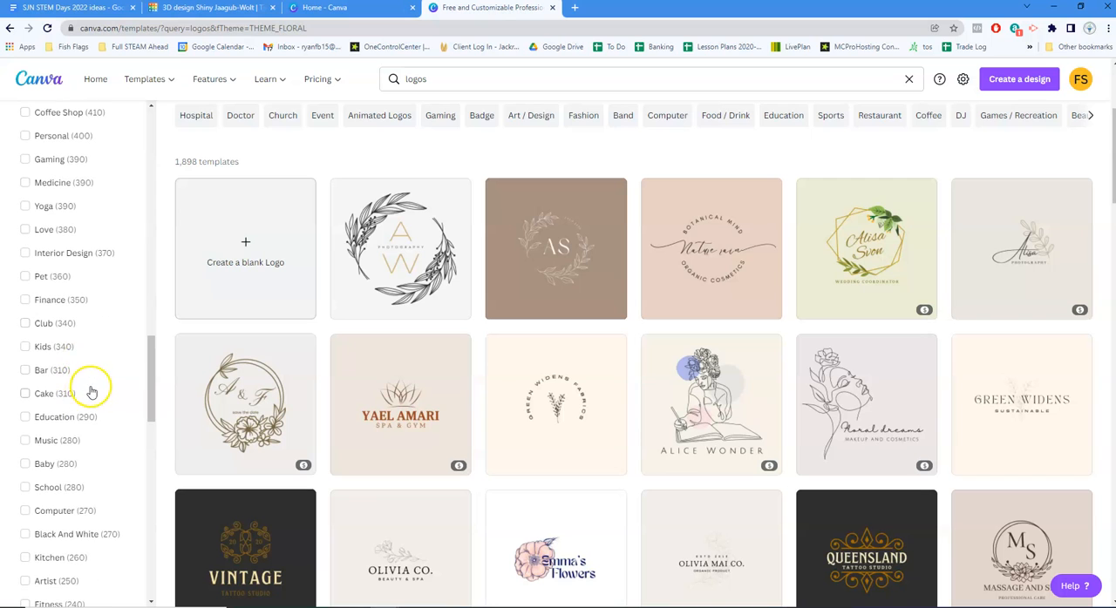
scroll(491, 346, down, 3)
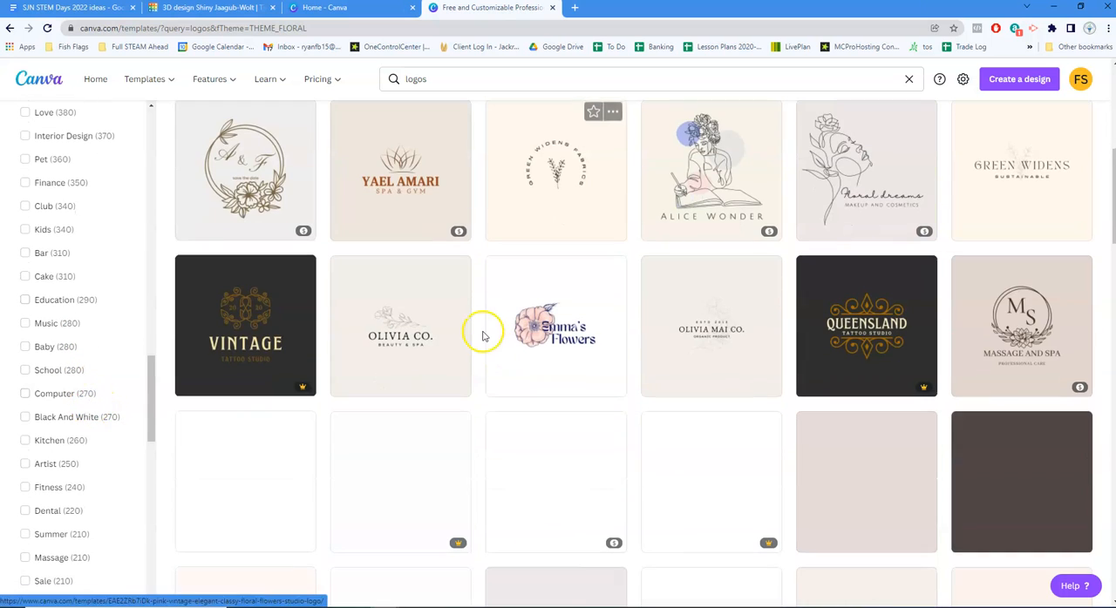
Find the free "Initial Letter A With Leaf Luxury Logo" among the floral templates, open it for customizing and skip the intro tour
scroll(606, 293, down, 2)
scroll(609, 298, down, 1)
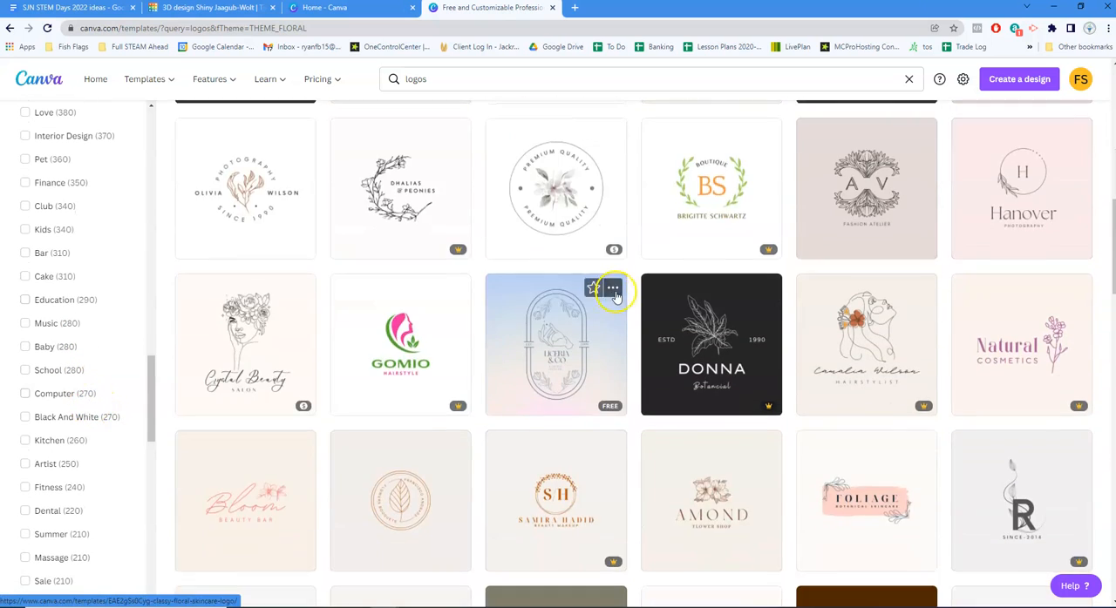
scroll(615, 290, down, 4)
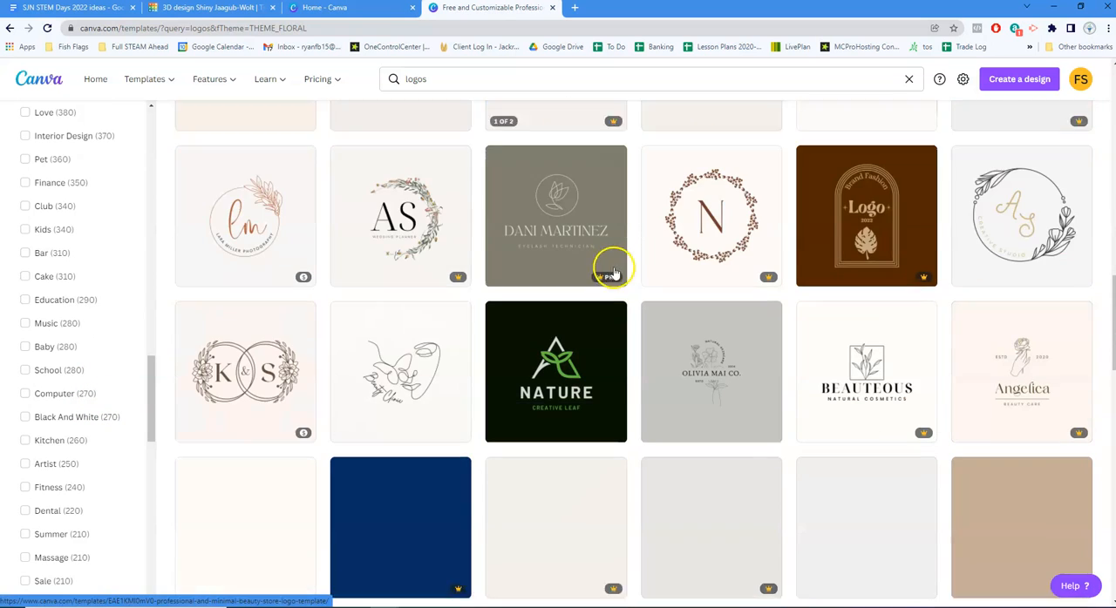
click(572, 349)
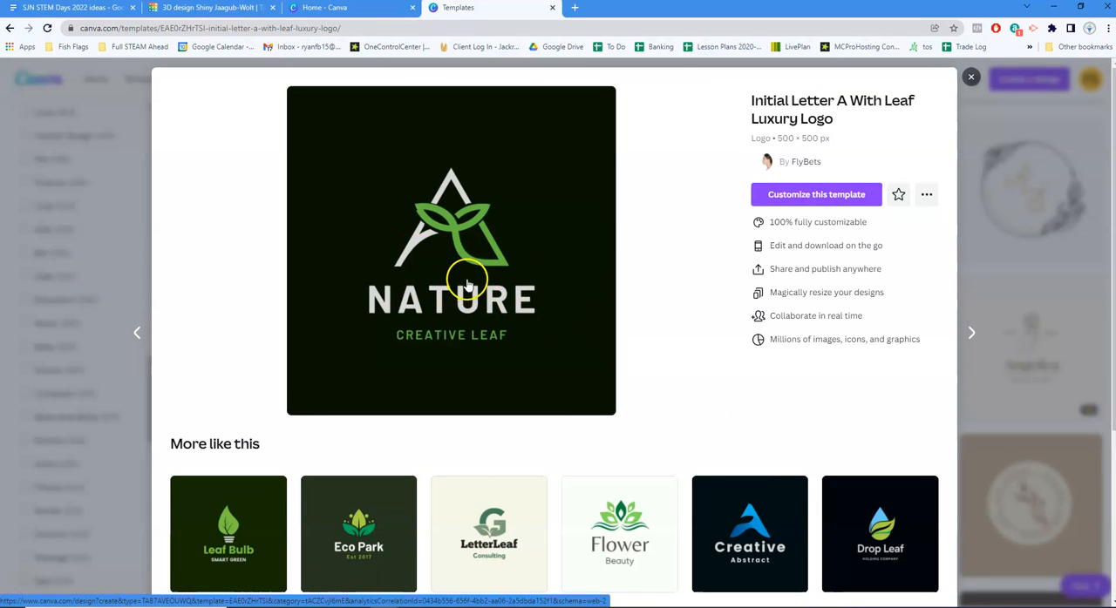
click(819, 195)
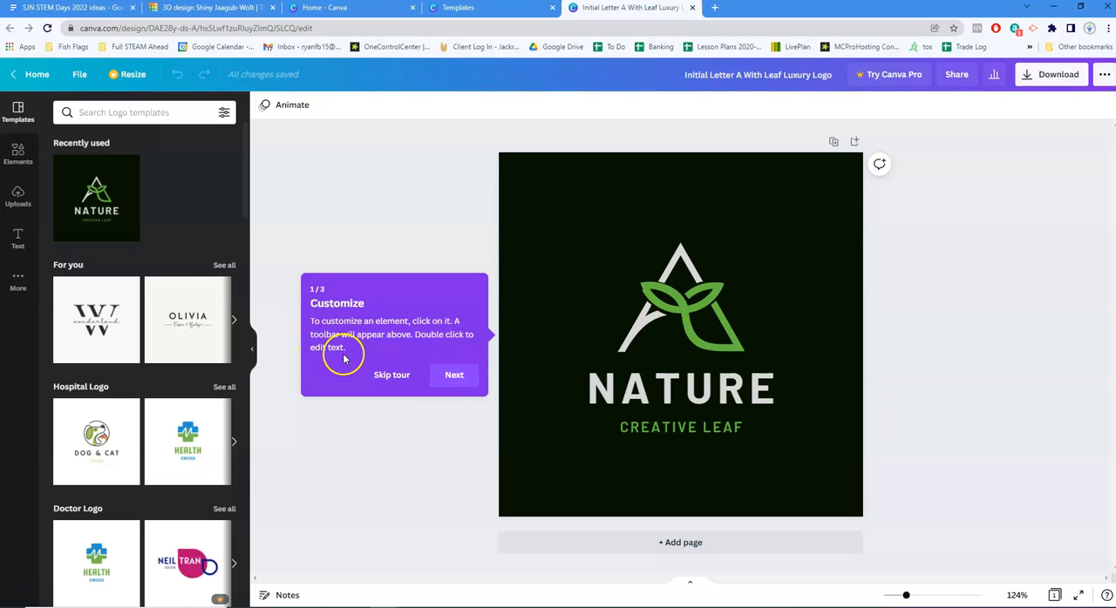
click(386, 374)
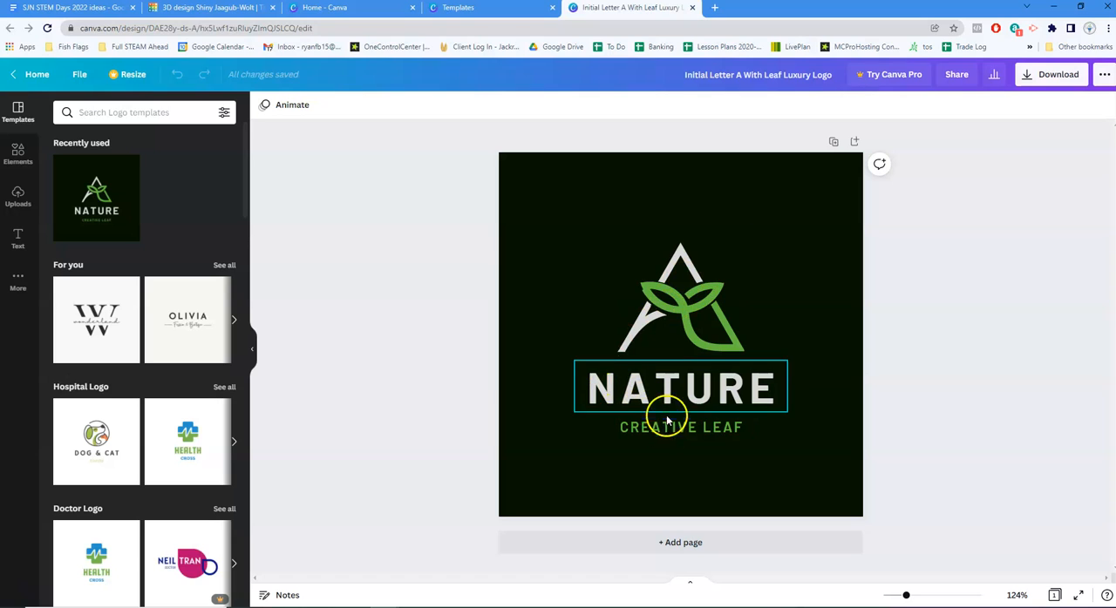
Change the logo's background color, trying light gray and settling on medium gray
click(541, 190)
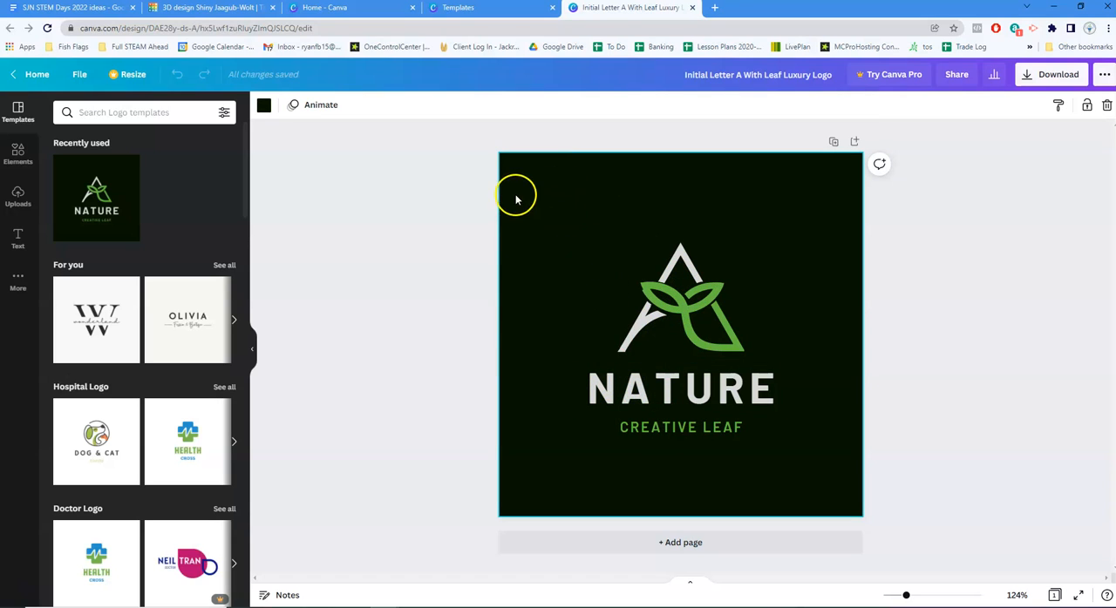
click(264, 106)
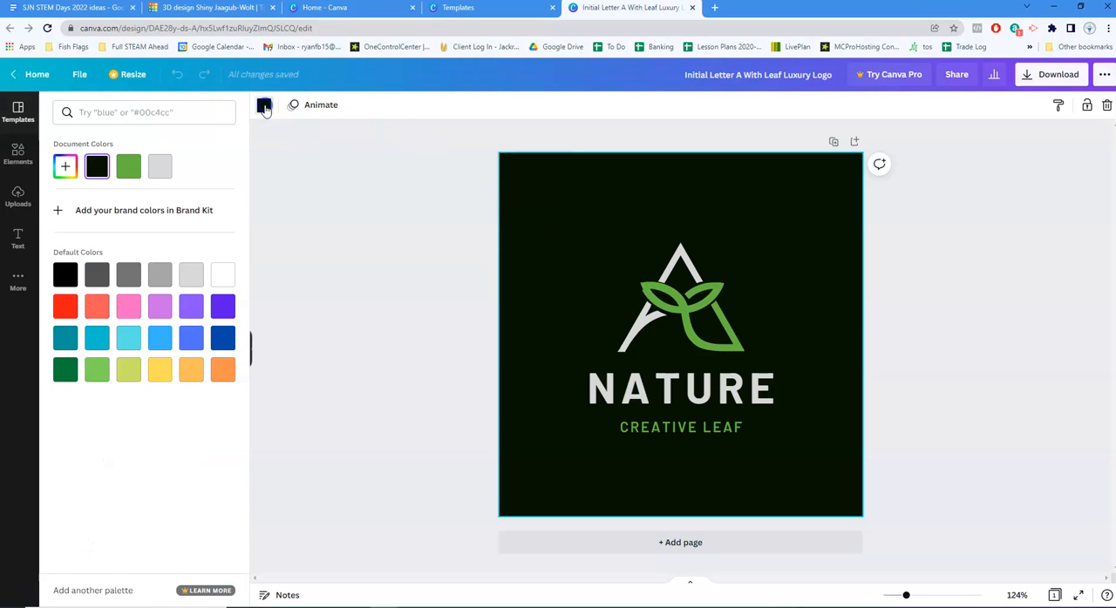
click(158, 172)
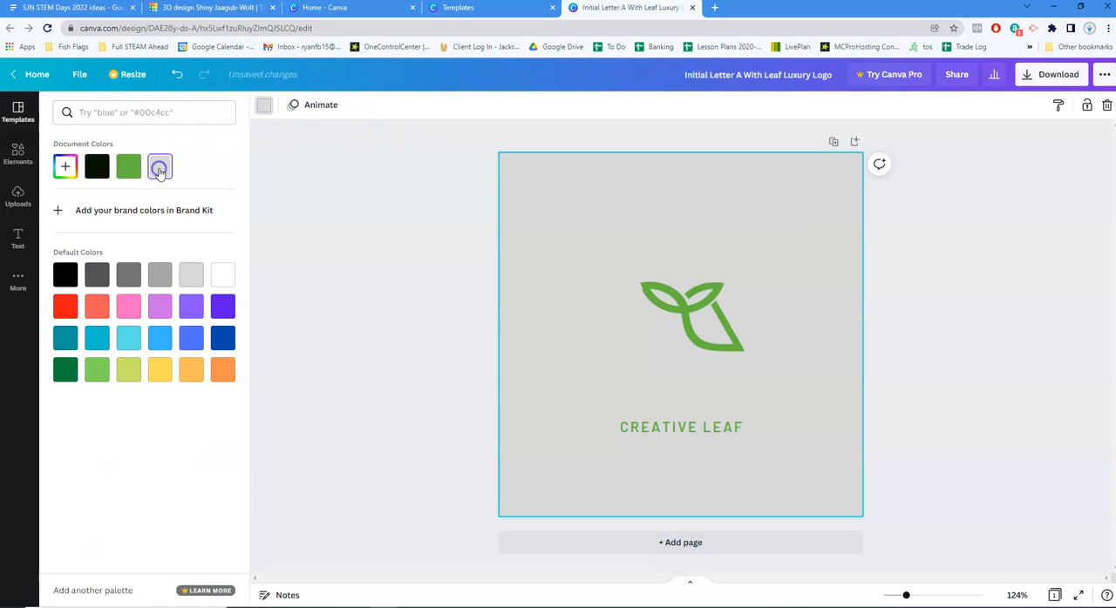
click(128, 275)
click(368, 269)
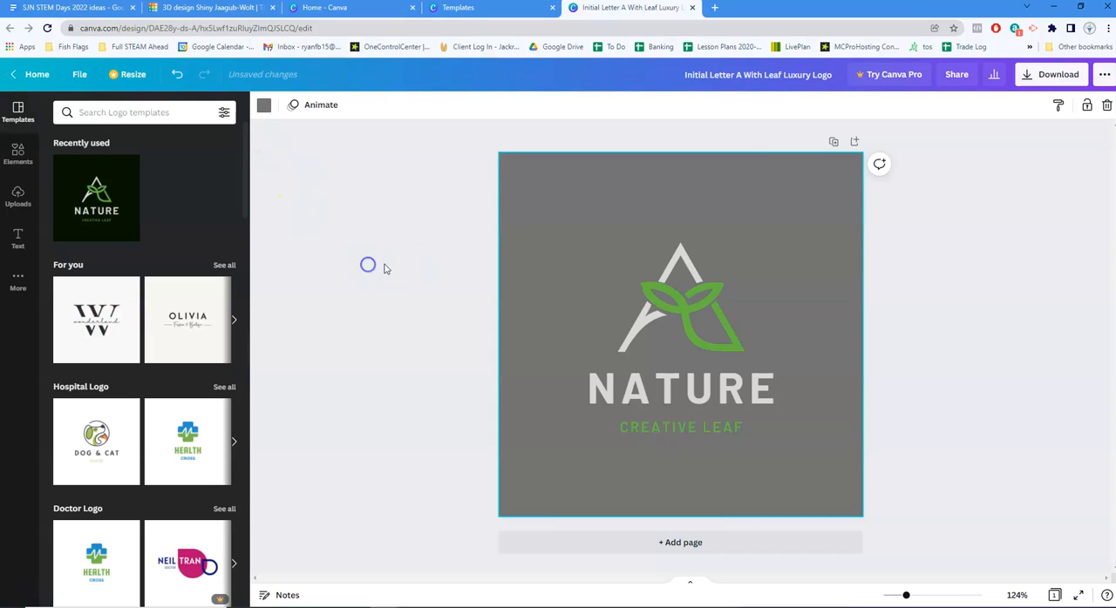
Recolor the logo icon with white for the letter A strokes and dark green for the leaf
click(641, 324)
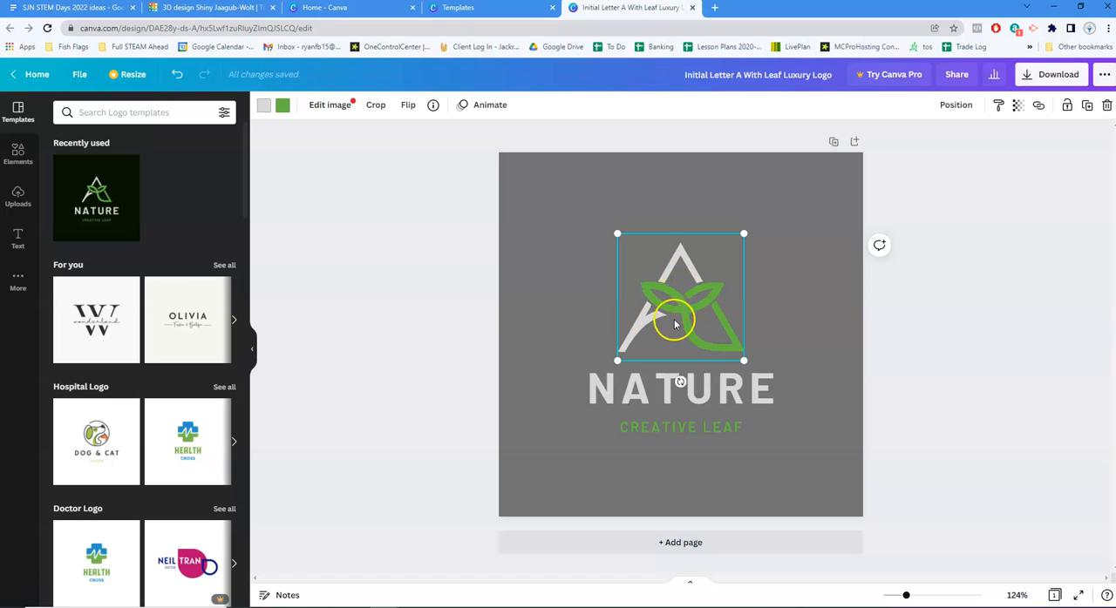
click(265, 105)
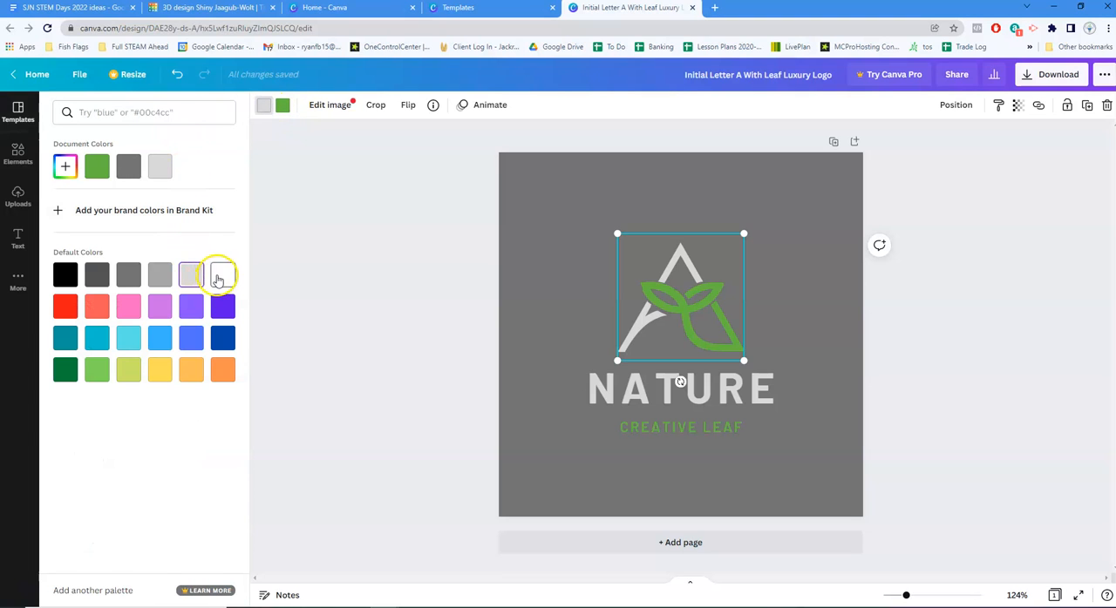
click(222, 276)
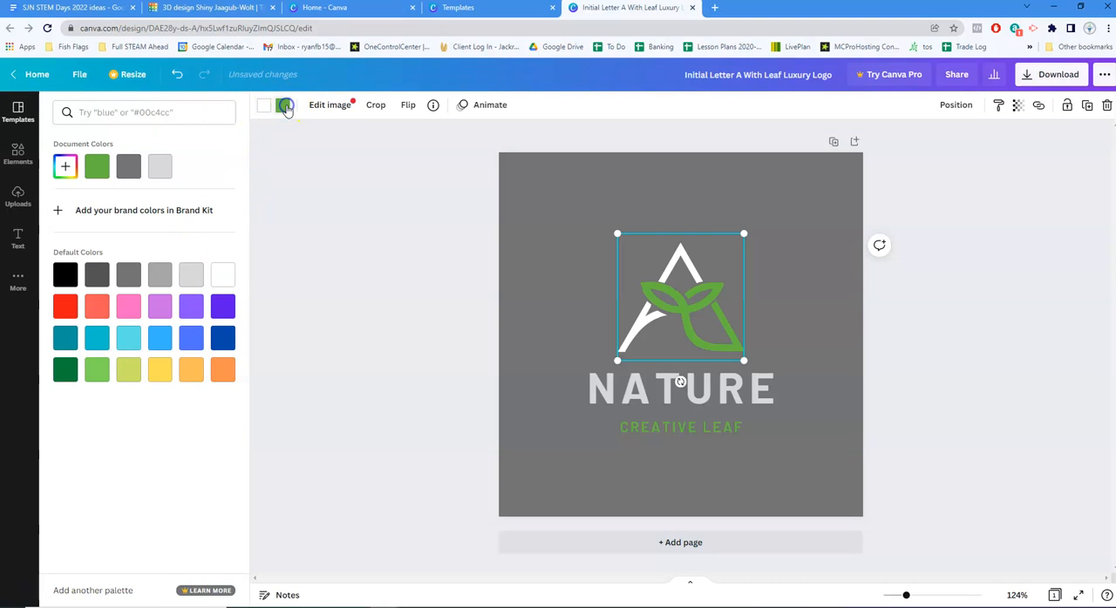
click(66, 369)
click(374, 227)
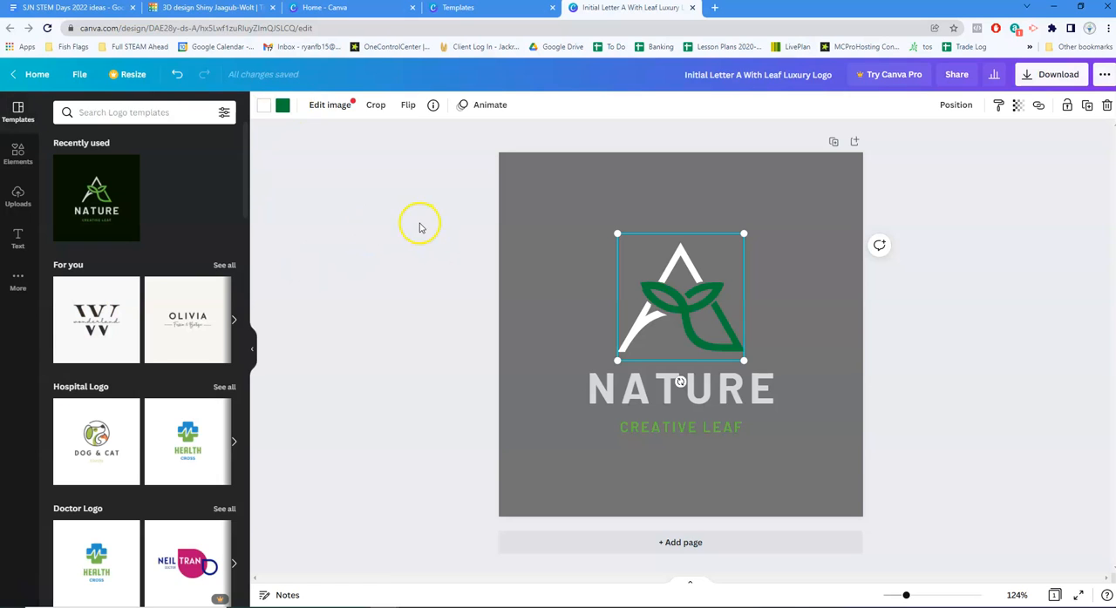
click(555, 225)
Color the "NATURE" heading white and the "CREATIVE LEAF" tagline dark green to match the icon
click(638, 392)
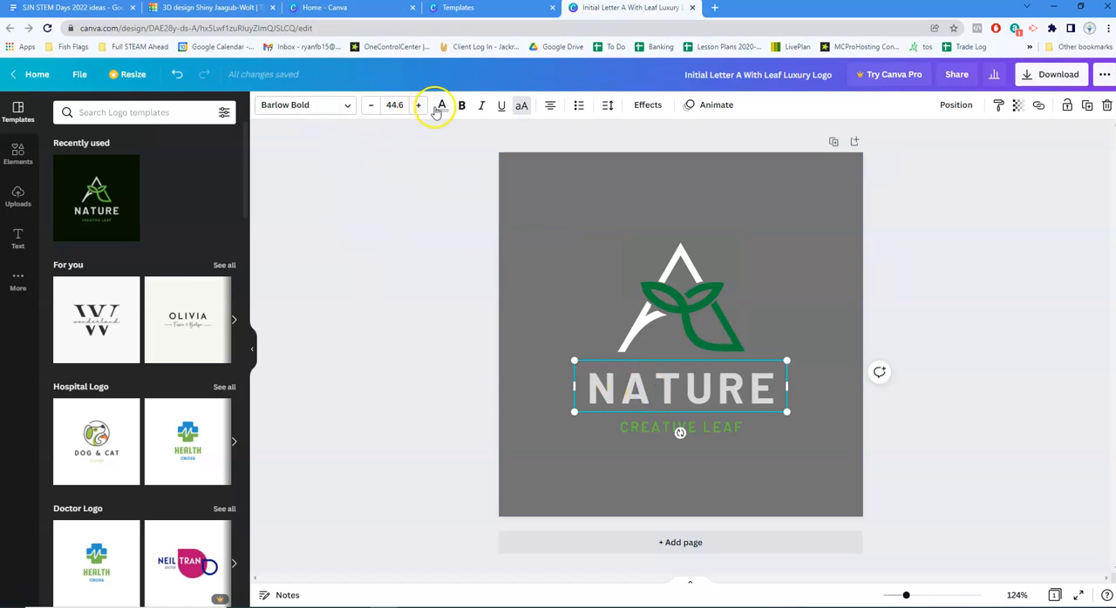
click(442, 106)
click(223, 166)
click(703, 428)
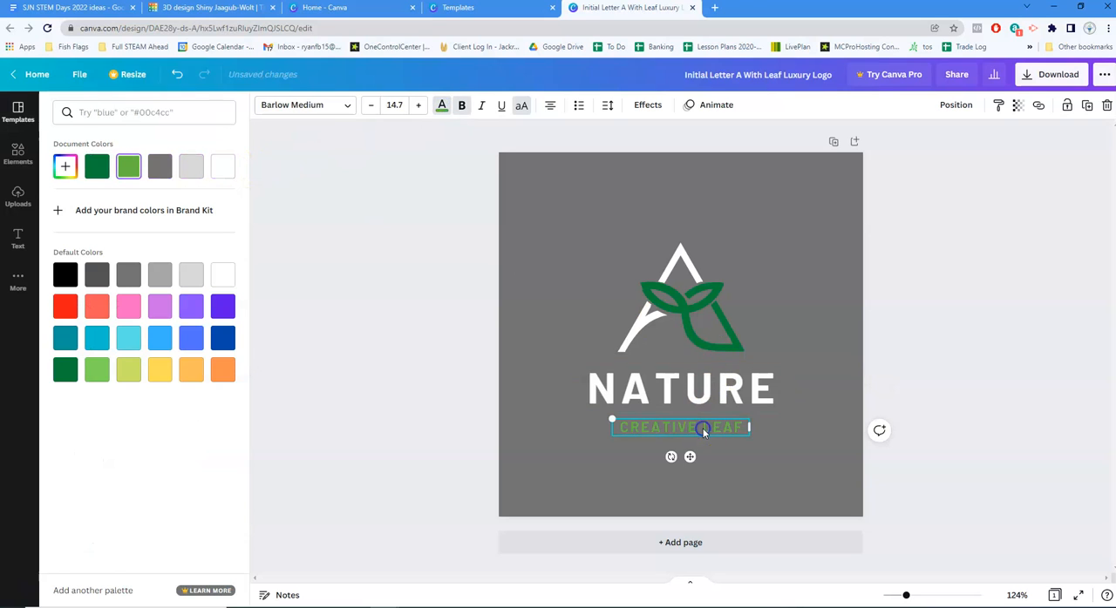
click(76, 375)
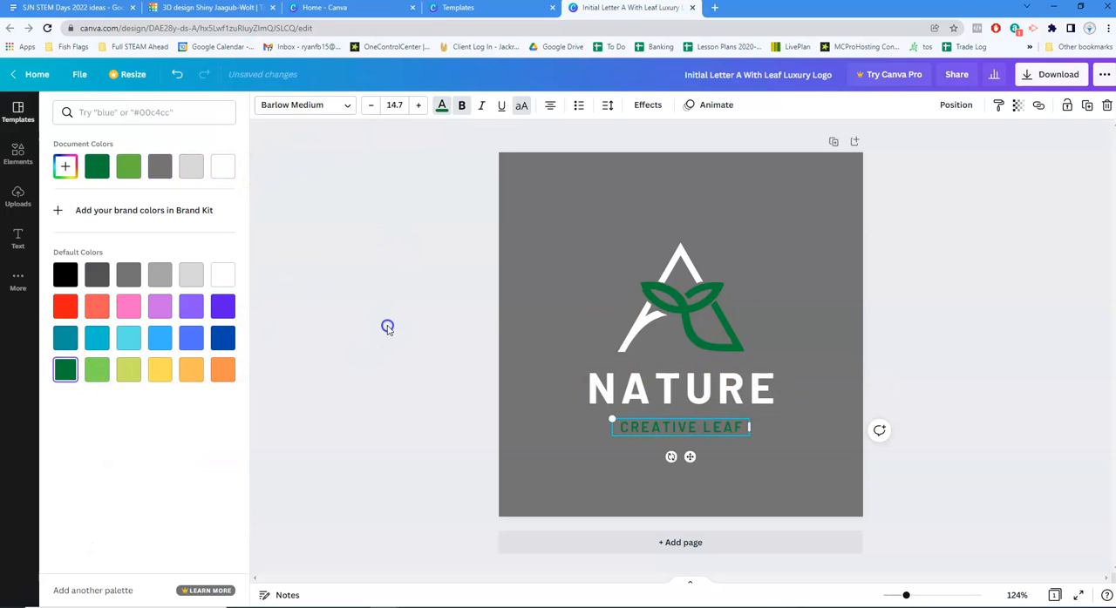
click(387, 328)
Try a white background behind the logo and undo the change
click(558, 267)
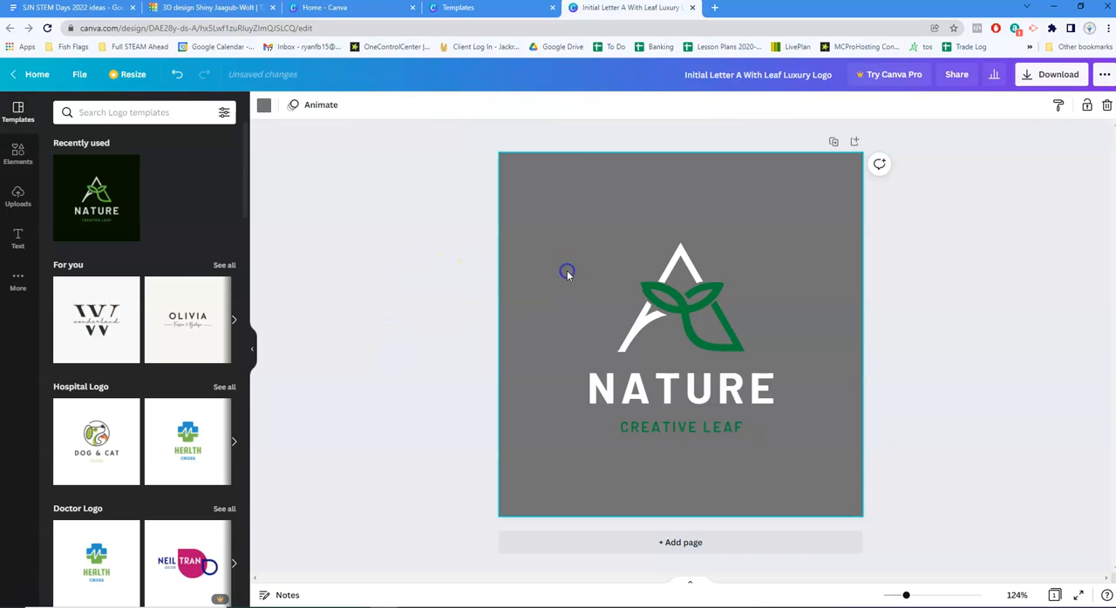
click(264, 105)
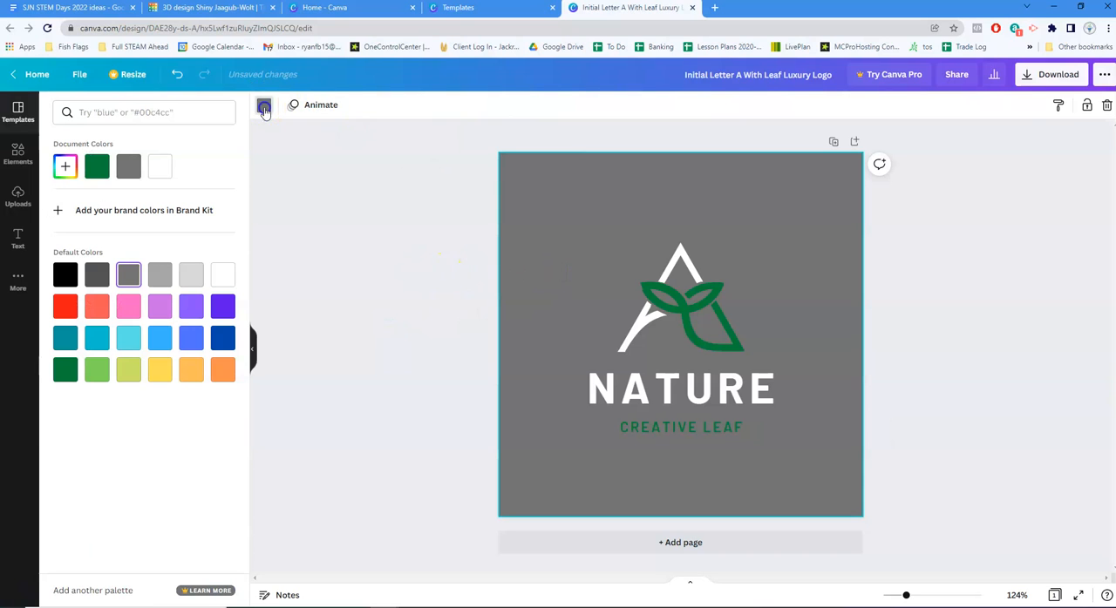
click(162, 171)
click(332, 261)
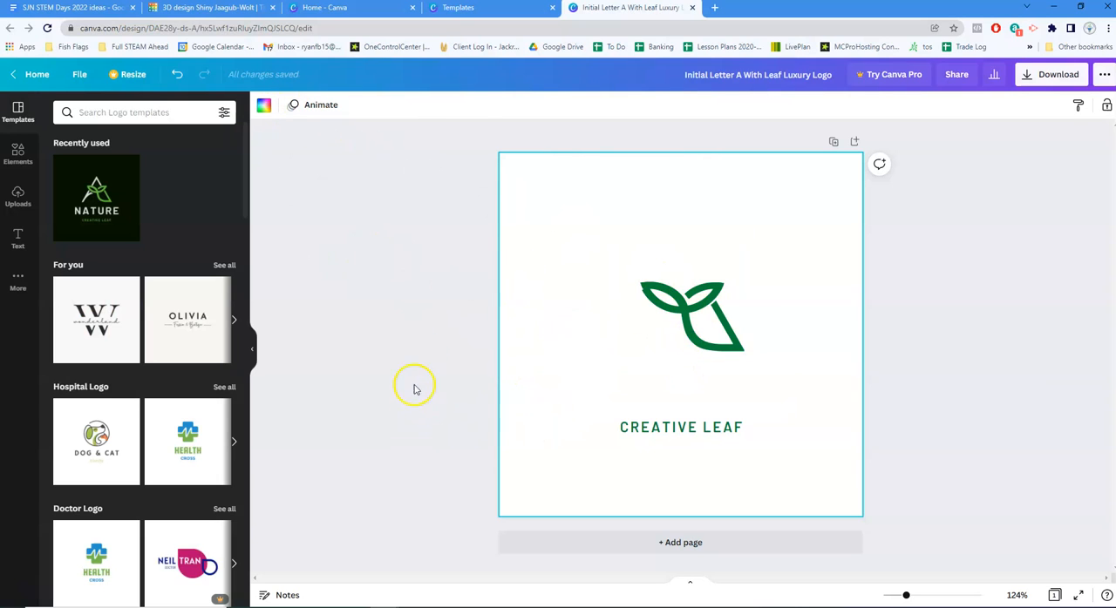
click(176, 75)
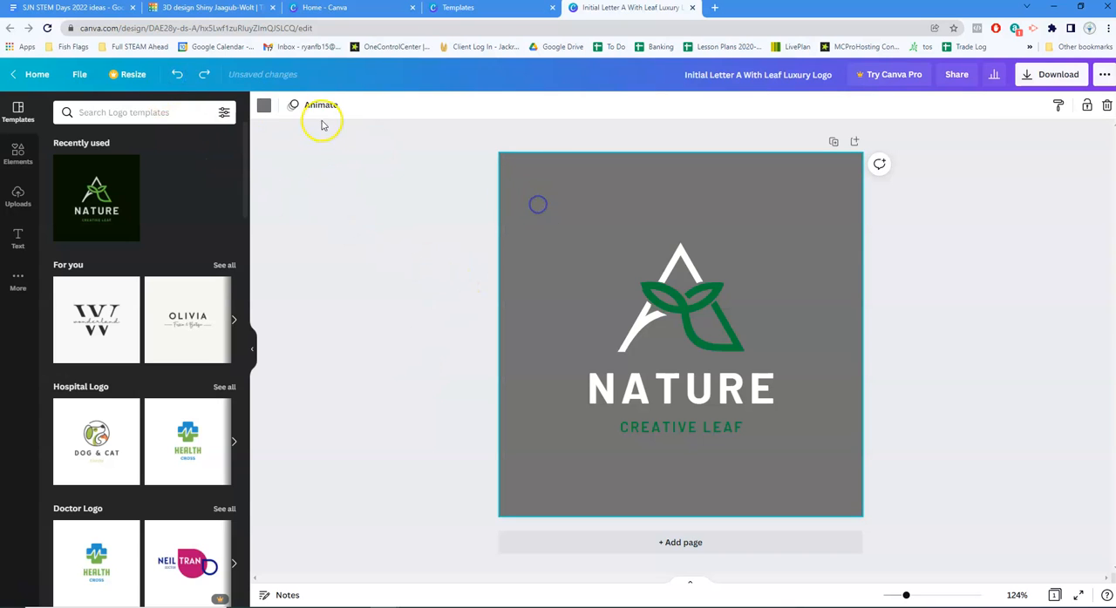
Set the logo's background color to black and deselect the background
click(265, 105)
click(65, 275)
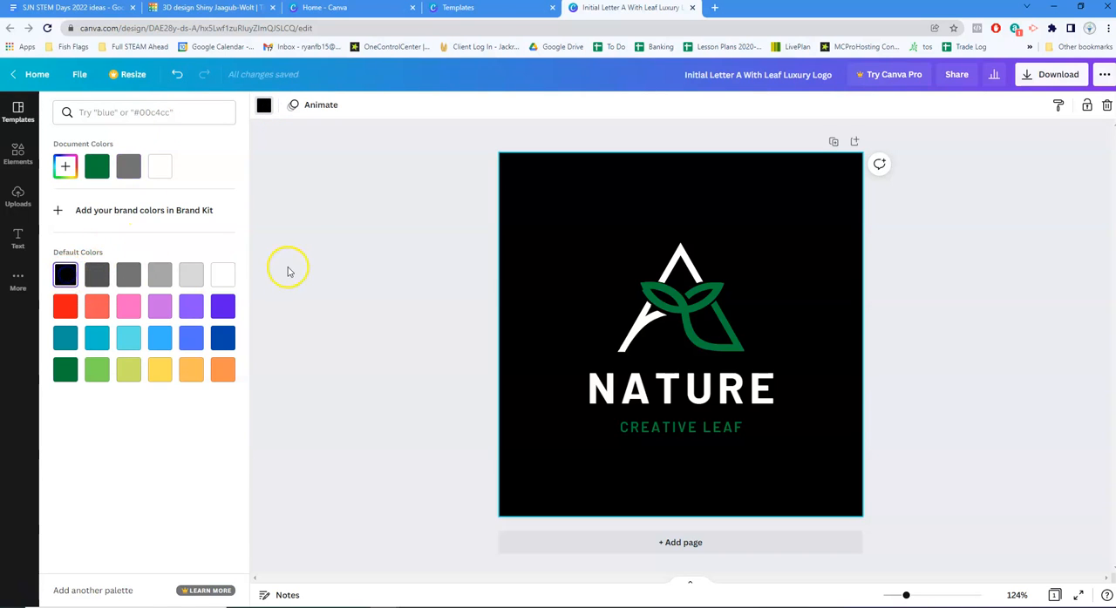
click(321, 237)
click(1011, 396)
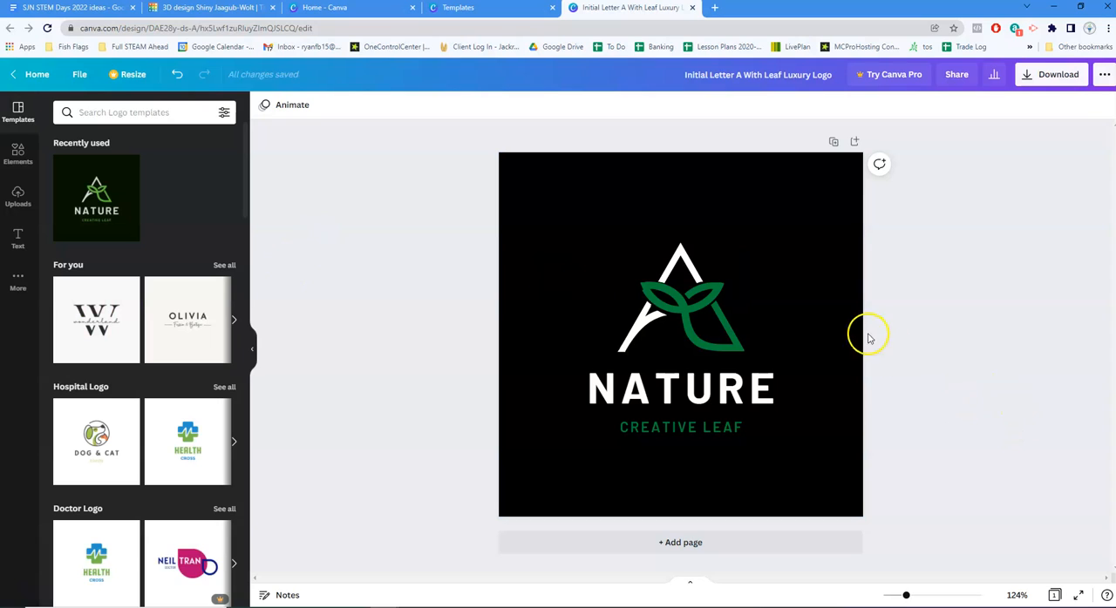
Replace the logo's heading with "TREE" and its tagline with "T-PEE"
double_click(735, 397)
text(TREE)
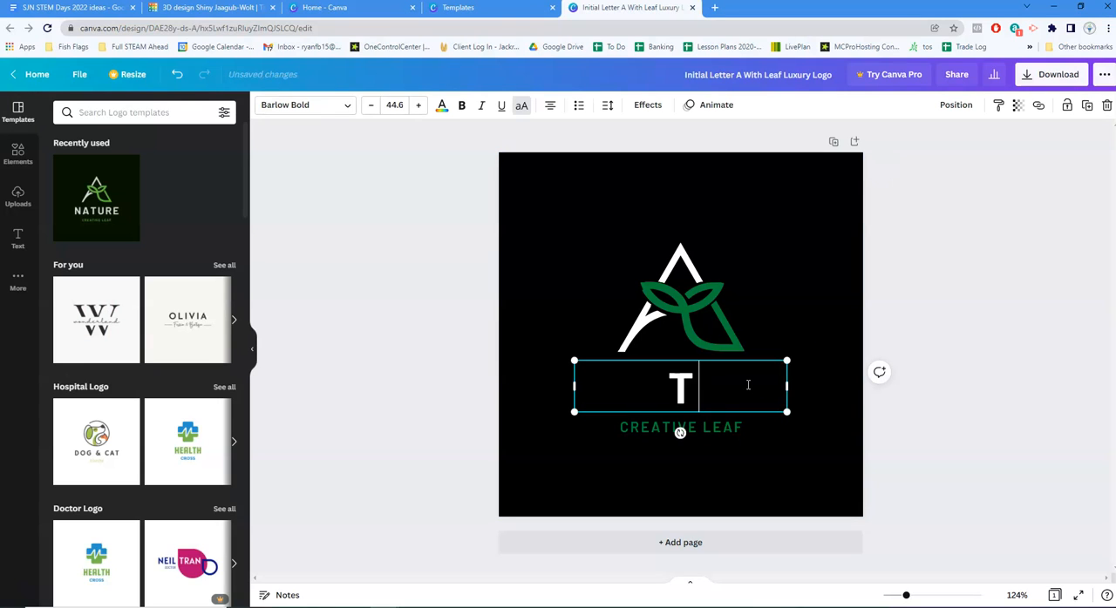
double_click(727, 427)
text(T-PEE)
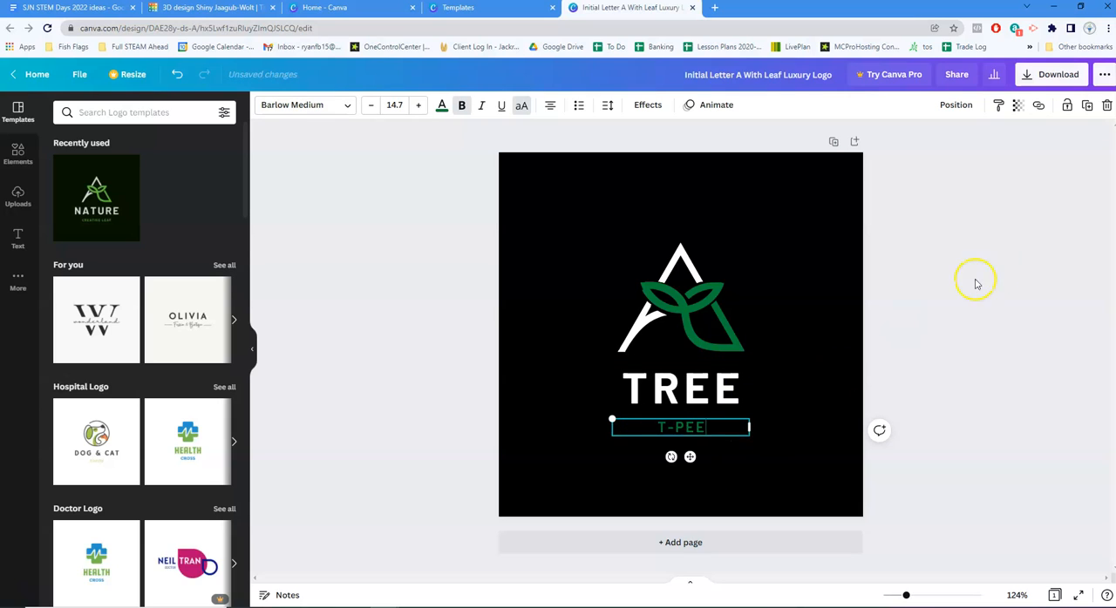
click(997, 269)
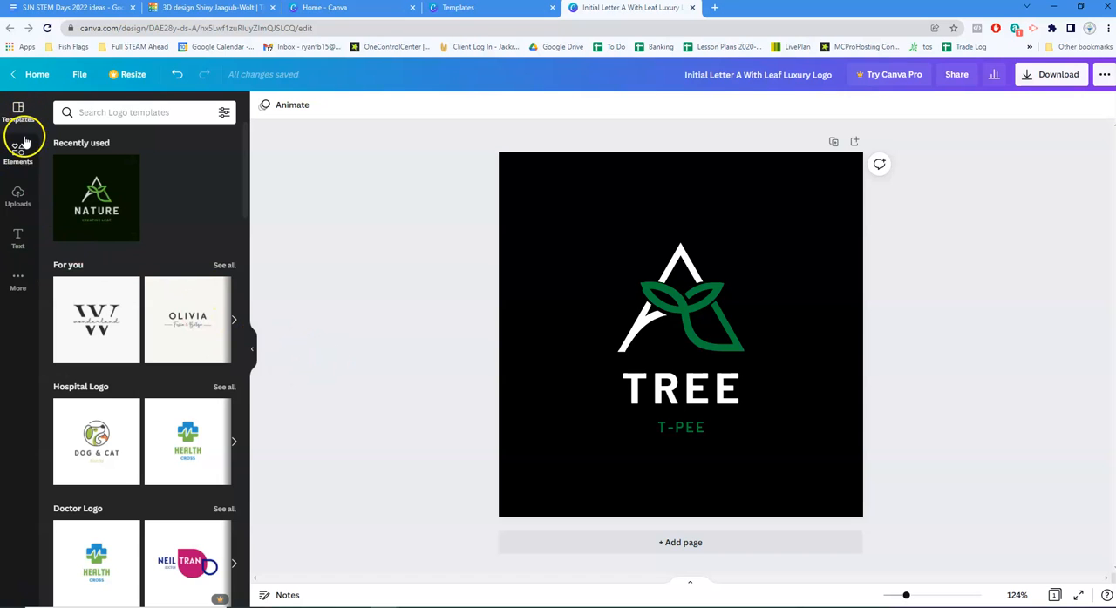
Search the elements library for "tree"
click(17, 277)
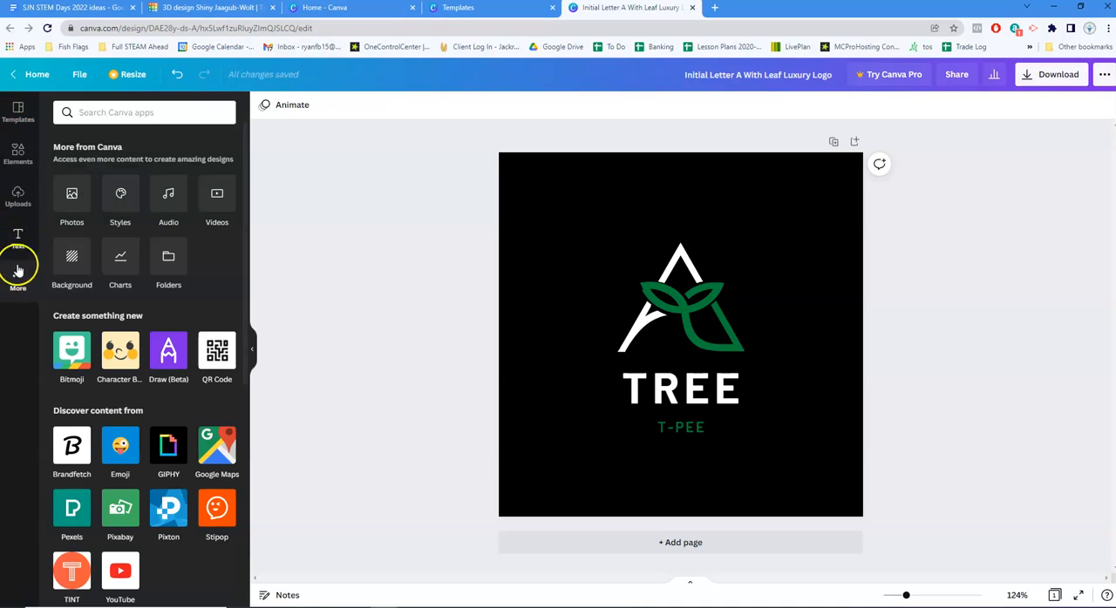
click(19, 154)
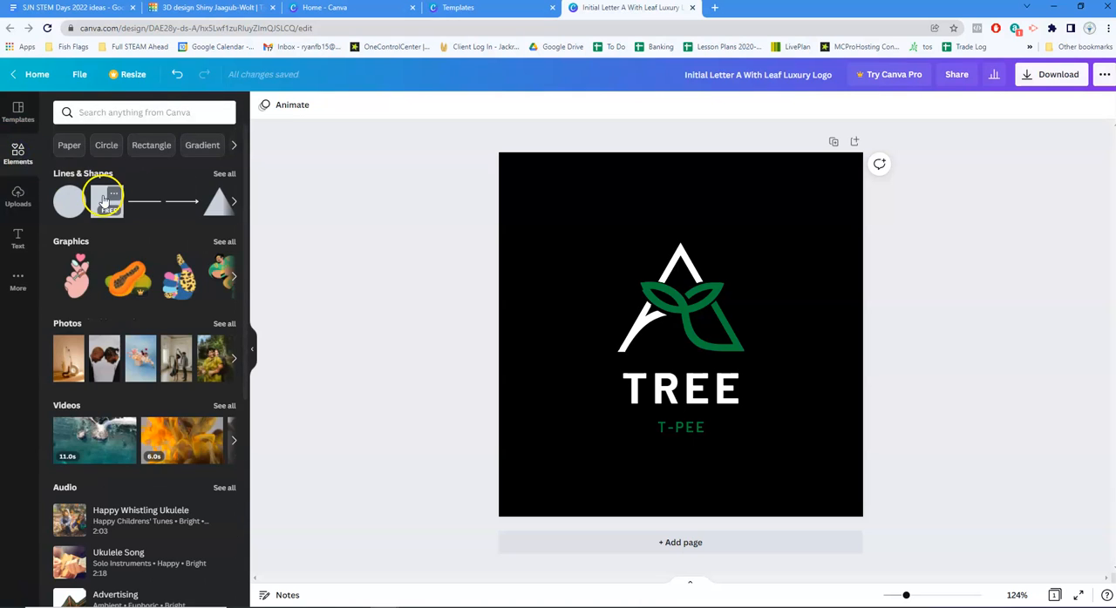
click(126, 118)
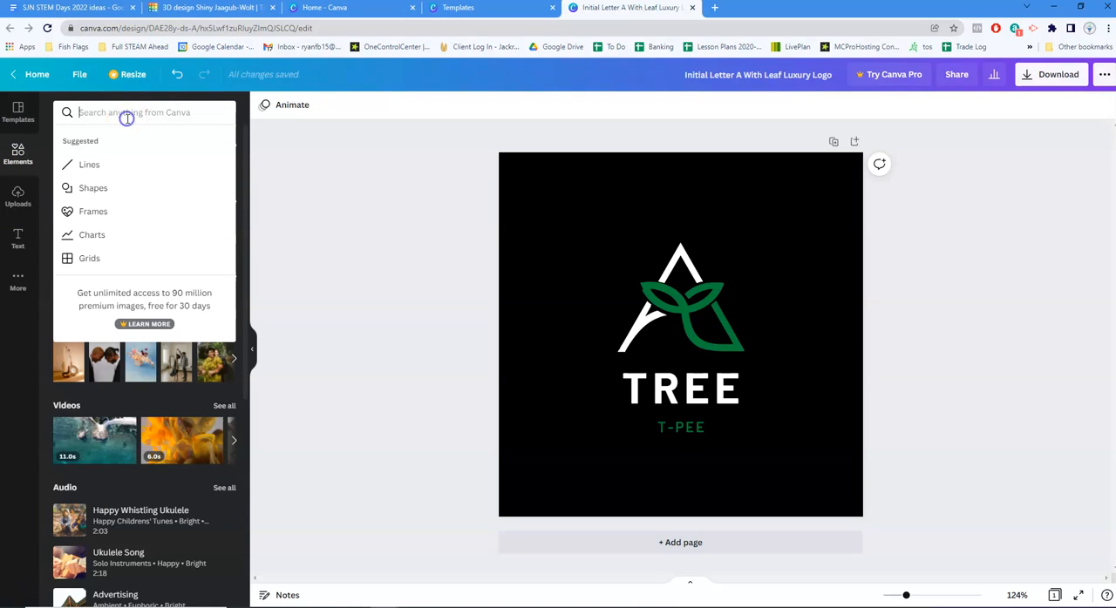
text(tree)
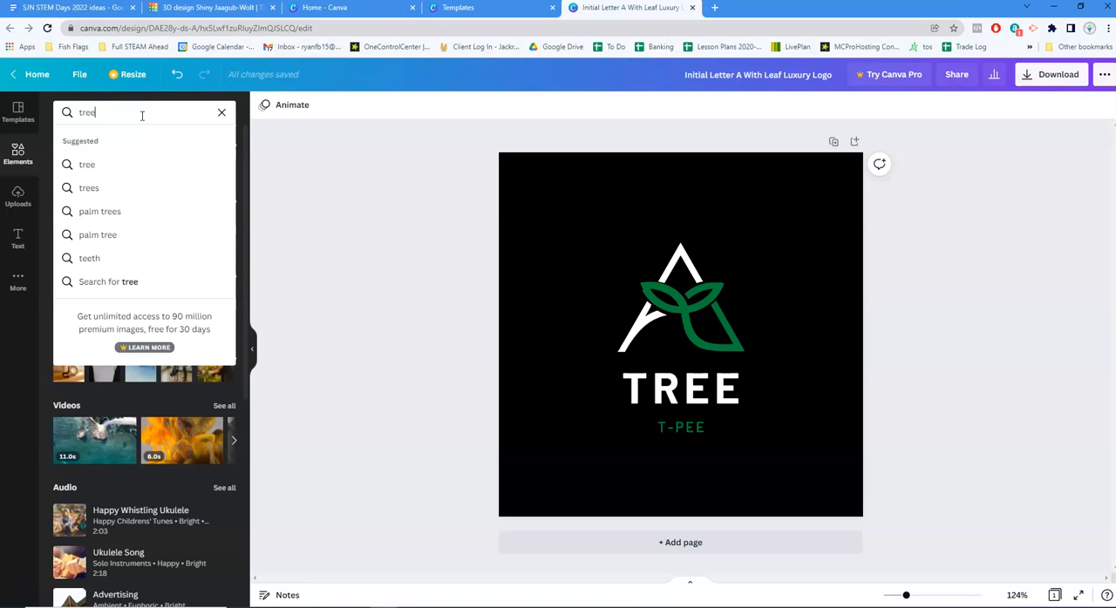
key(Return)
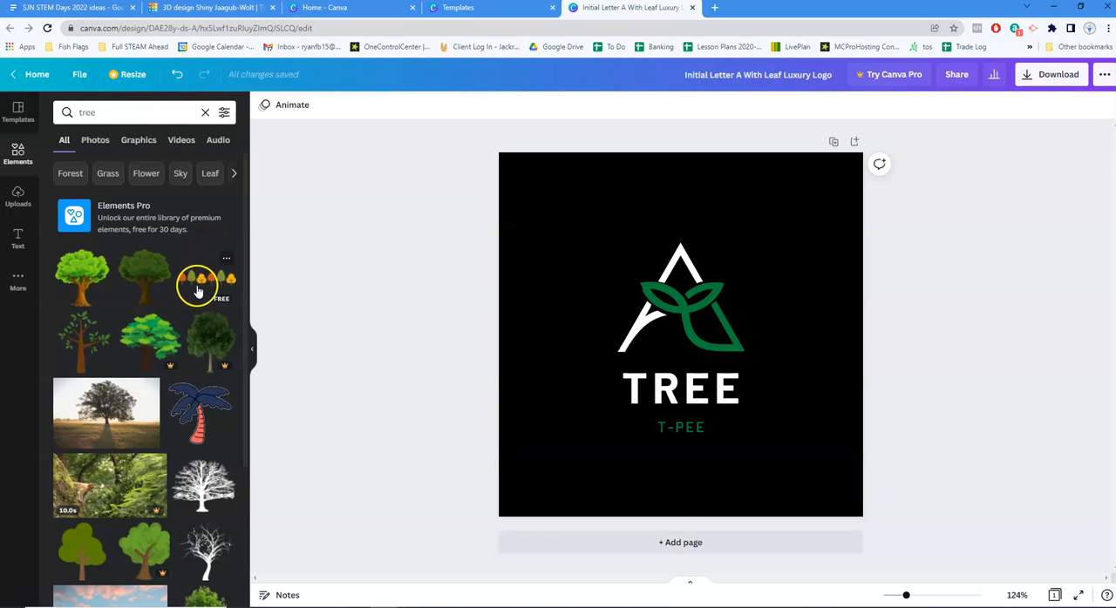
Add the free gray outlined tree with a cloud-shaped crown from the search results to the logo
scroll(197, 314, down, 1)
scroll(139, 418, down, 2)
scroll(139, 418, down, 3)
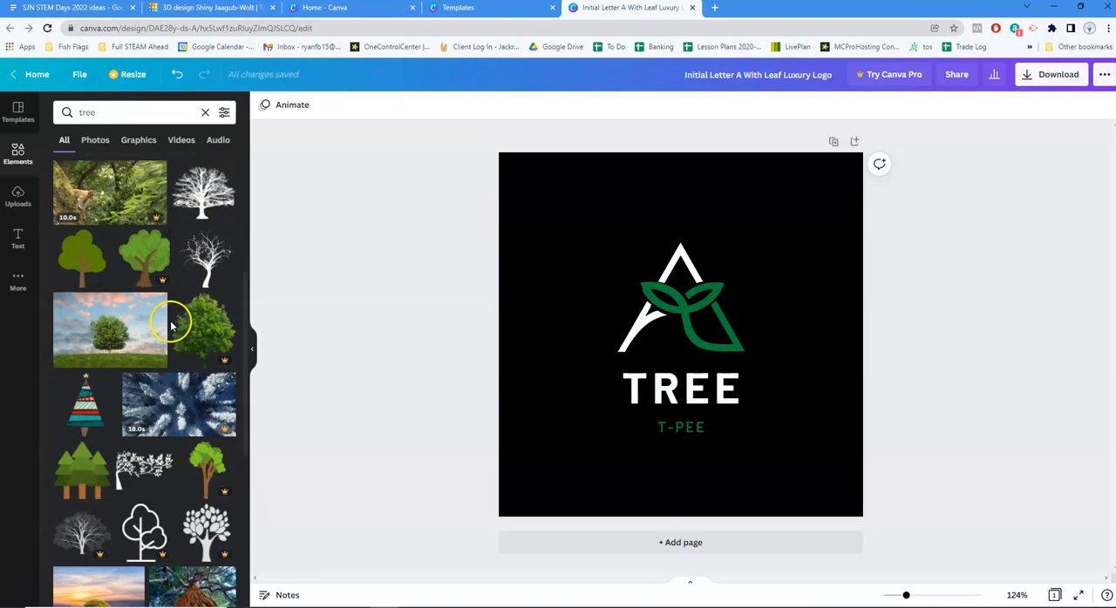
scroll(171, 325, down, 4)
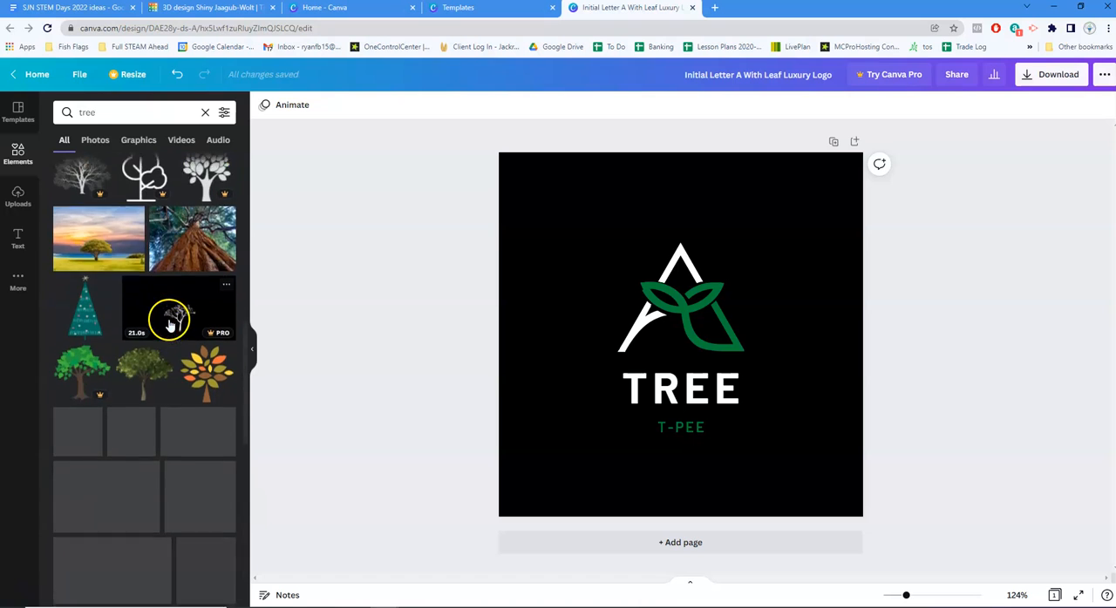
scroll(170, 314, down, 2)
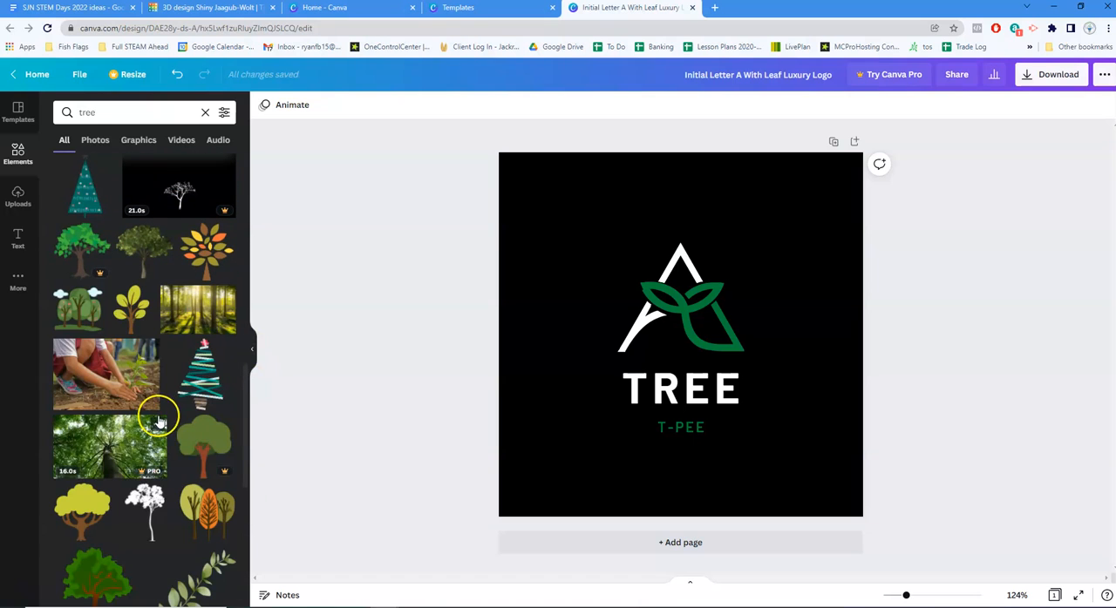
scroll(158, 422, down, 4)
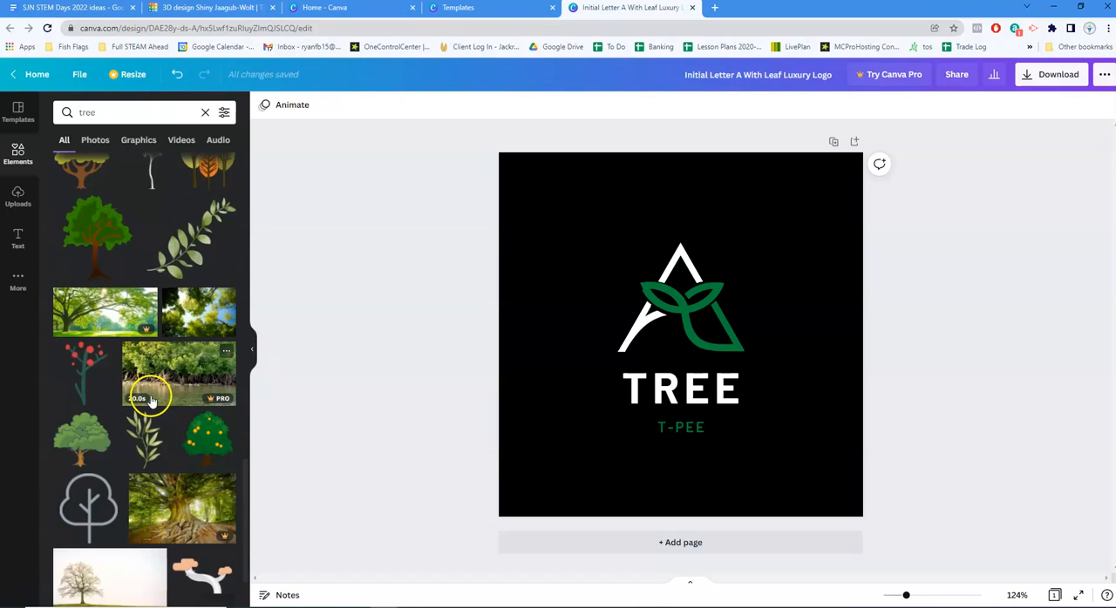
scroll(150, 400, down, 1)
drag(93, 427, 583, 253)
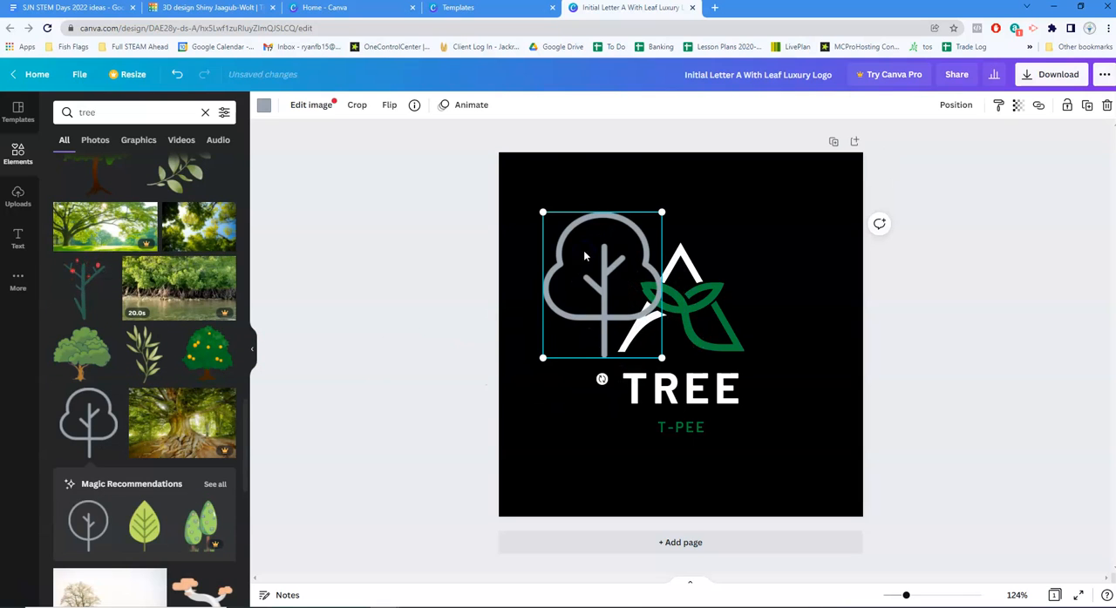
Color the outlined tree white and move it to the top center of the design, above the leaf icon
click(263, 105)
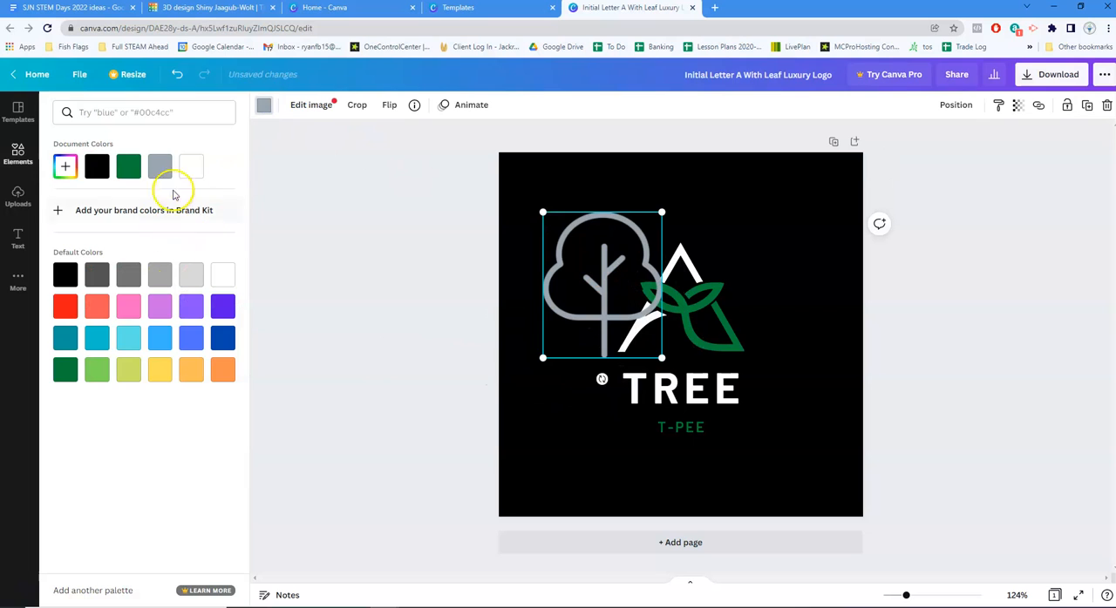
click(192, 168)
drag(598, 321, 680, 268)
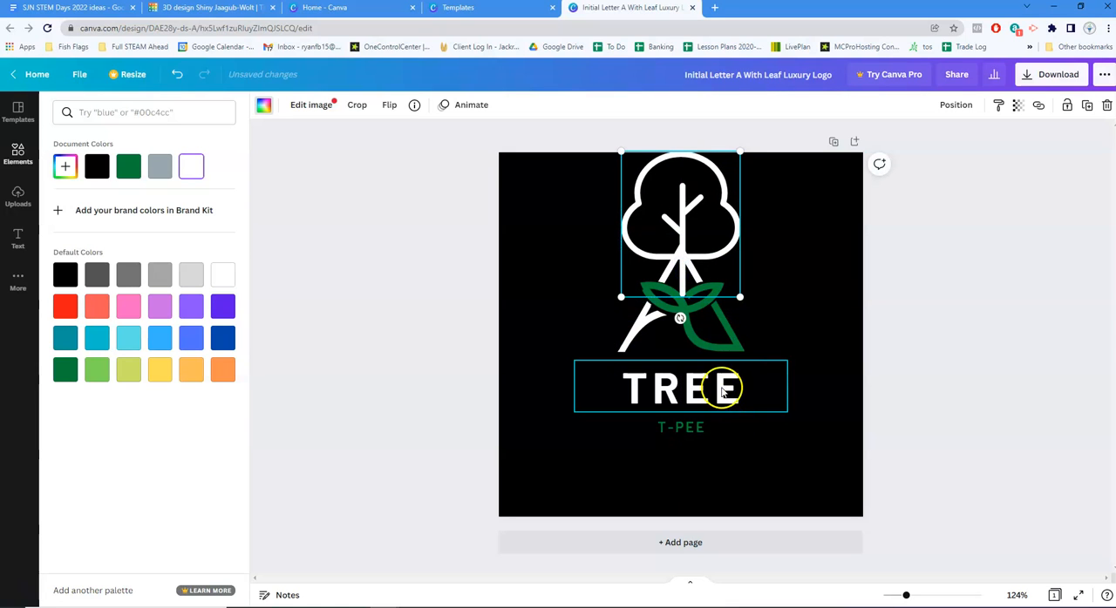
Move the leaf icon and both texts down together, and align the tree's trunk with the peak of the A
drag(745, 475, 690, 390)
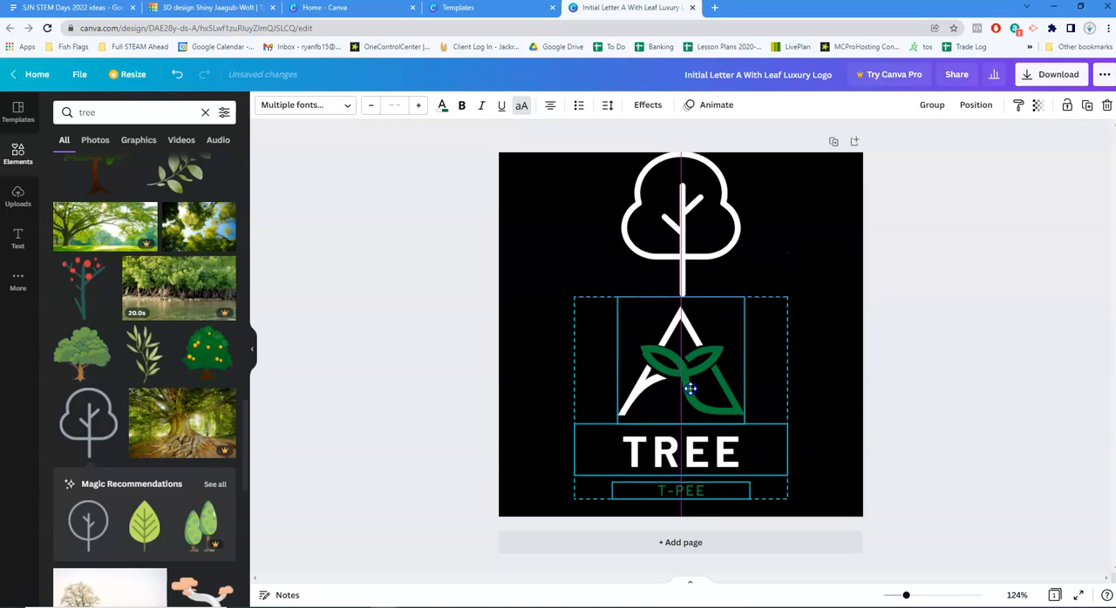
drag(683, 257, 679, 279)
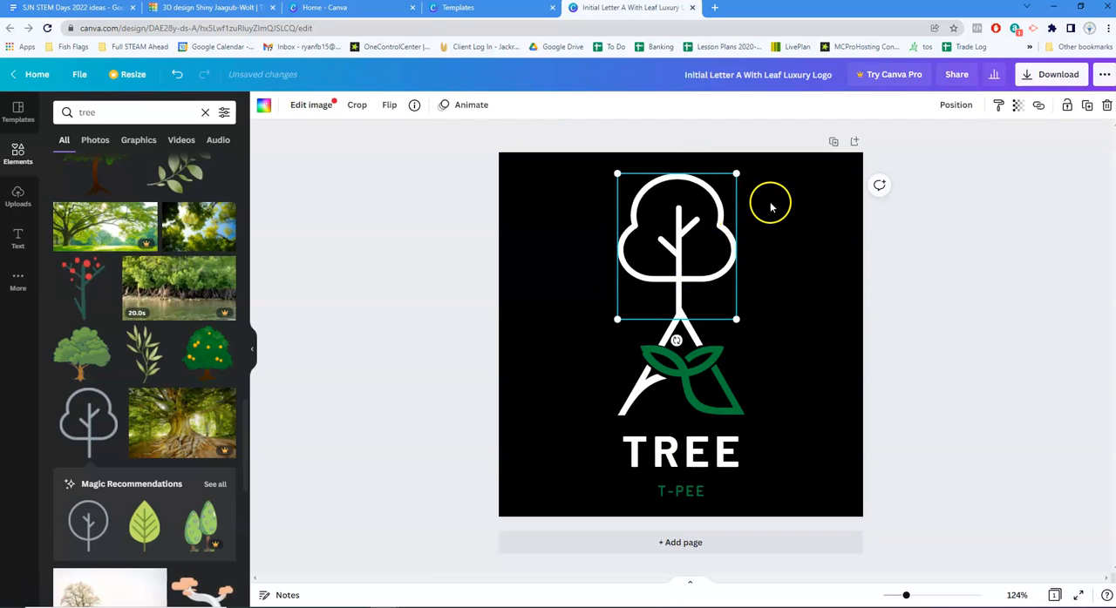
key(Right)
key(Right)
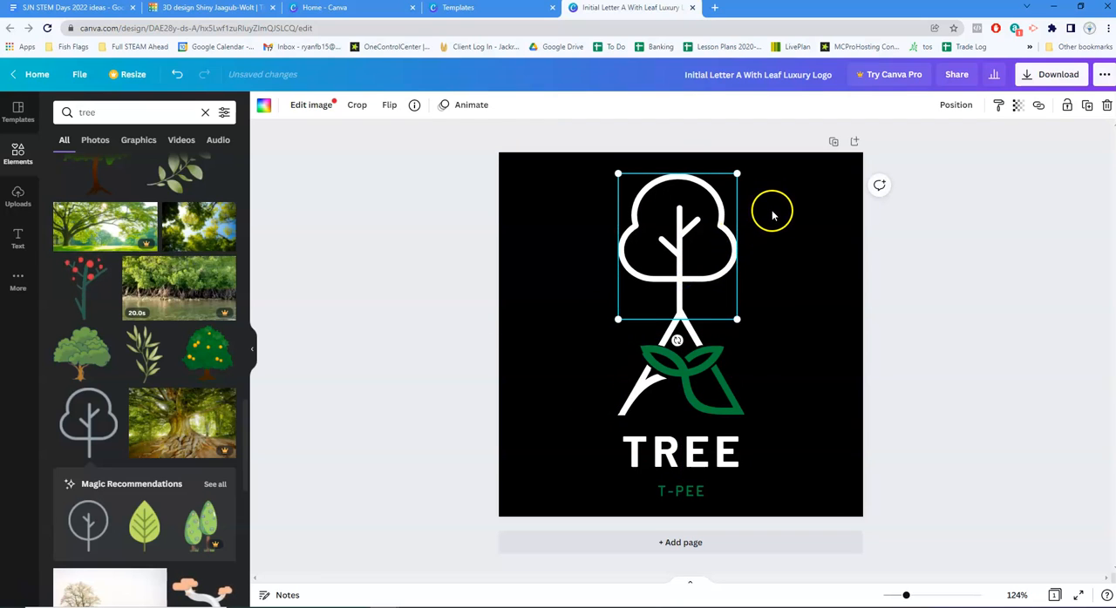
click(993, 301)
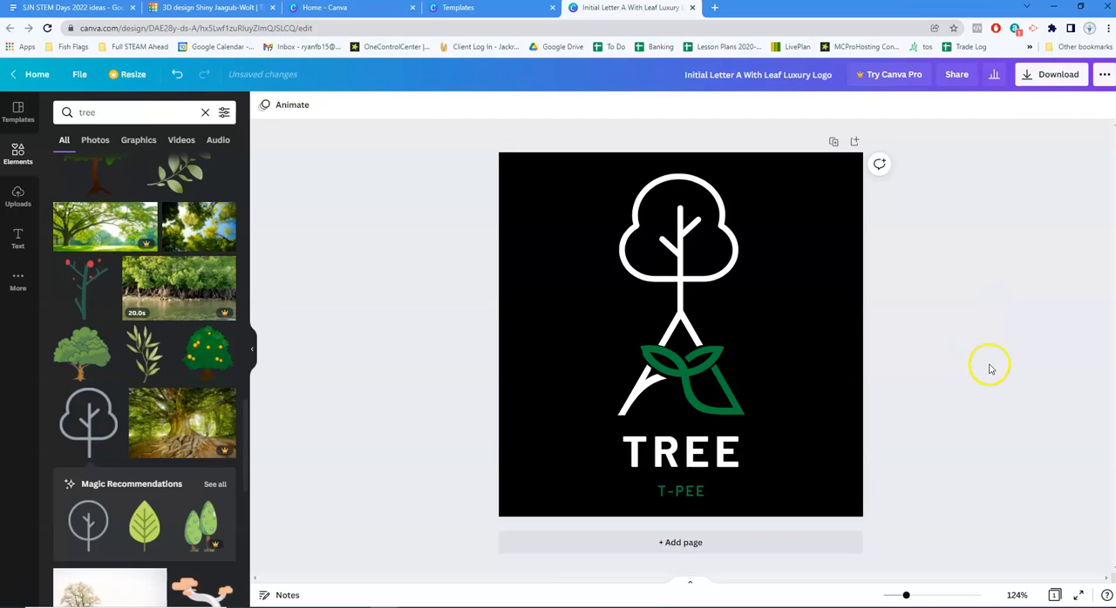
Browse more of the tree elements and the tree photos for free images
click(710, 462)
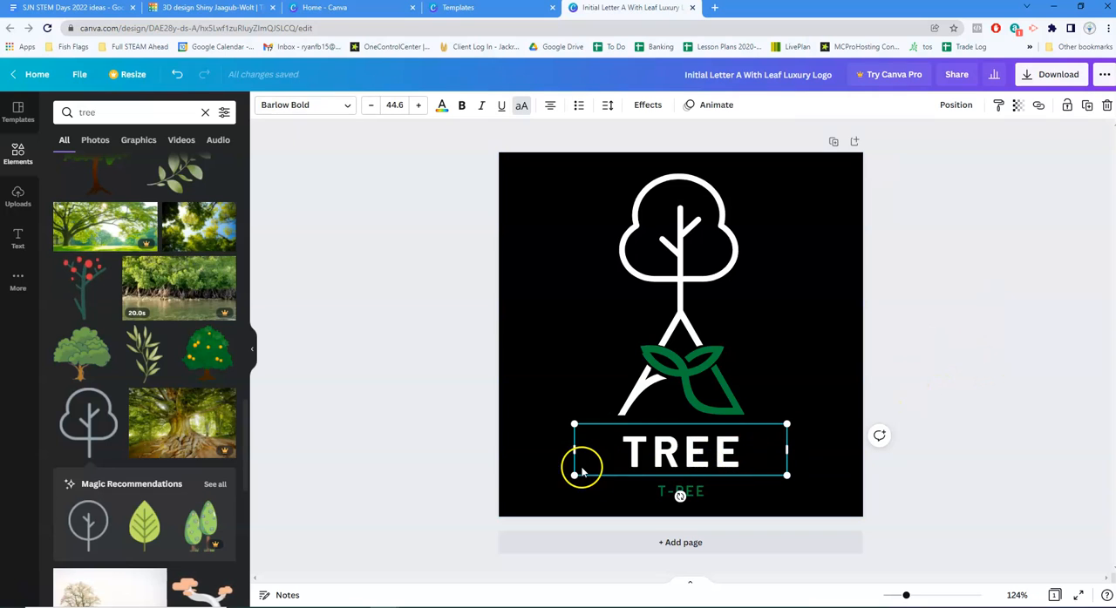
scroll(140, 357, down, 3)
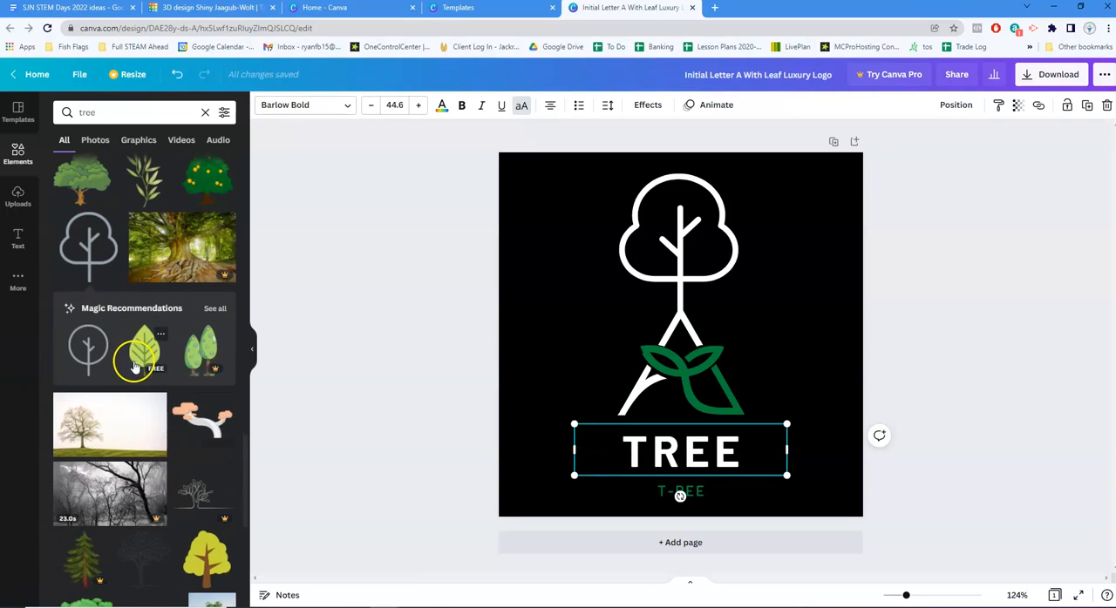
scroll(149, 375, down, 3)
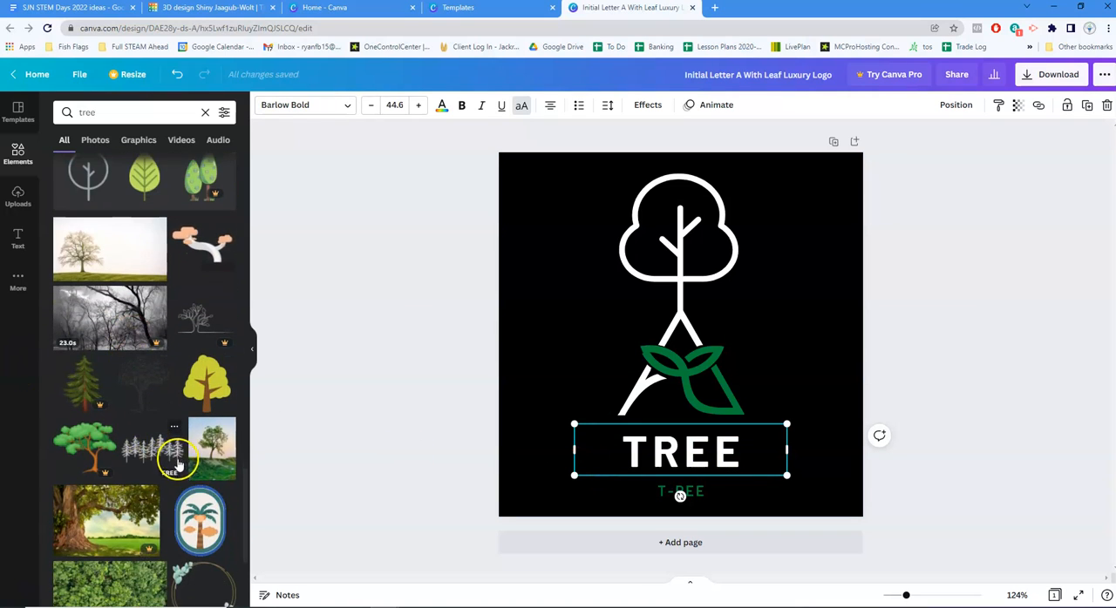
scroll(90, 237, up, 4)
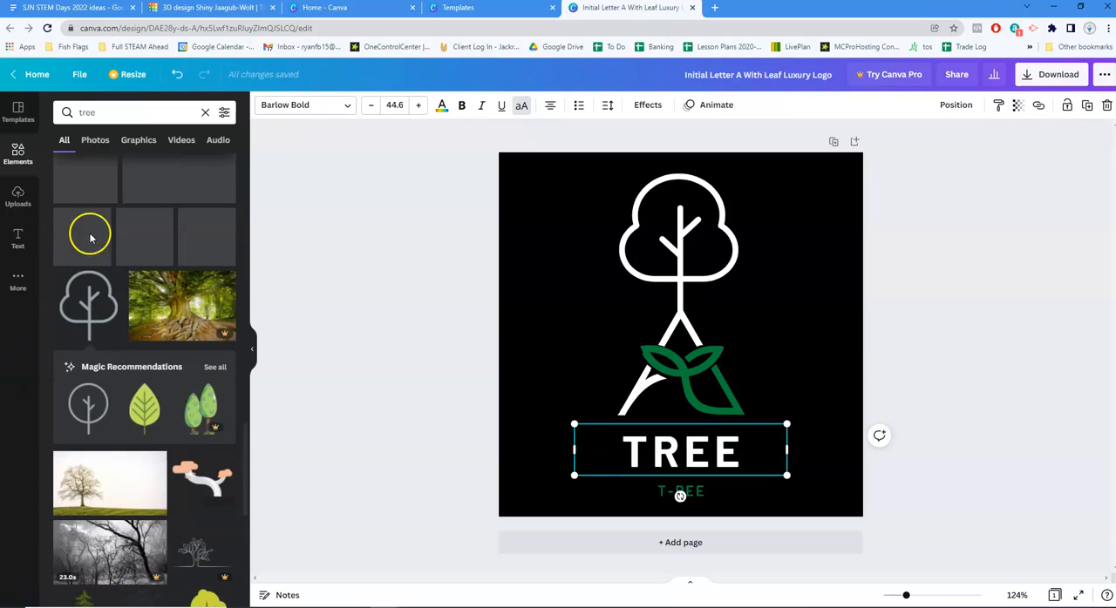
click(96, 142)
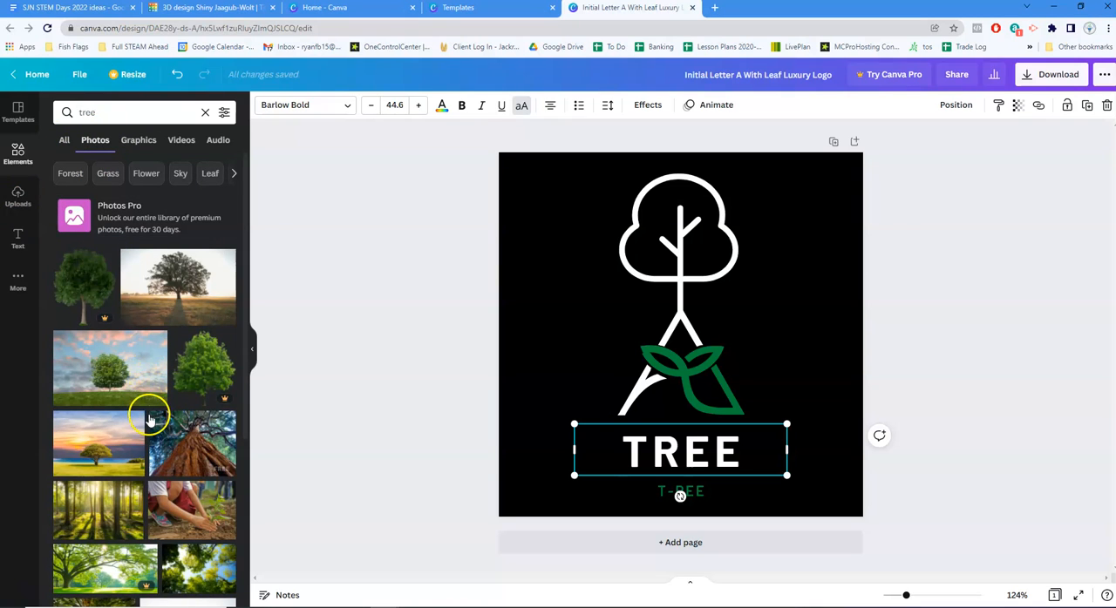
scroll(148, 406, down, 2)
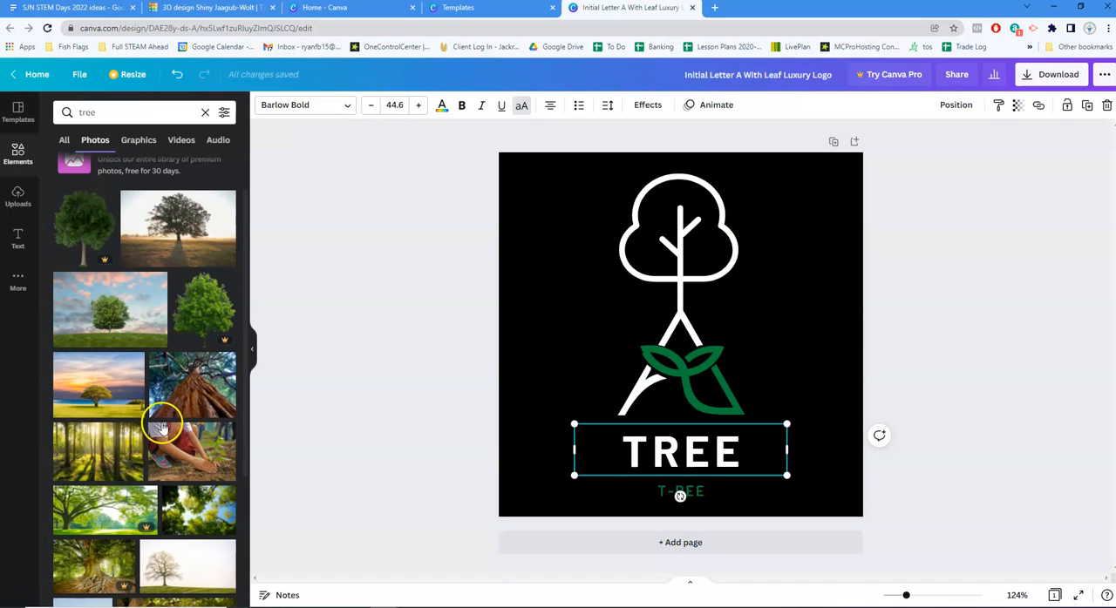
scroll(148, 401, down, 3)
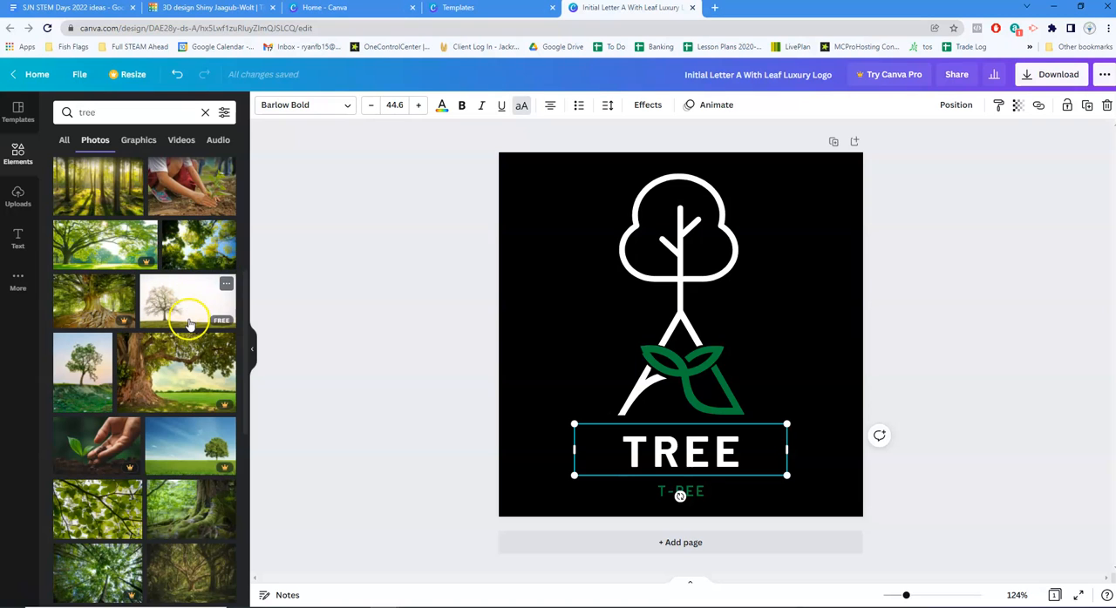
scroll(108, 462, down, 2)
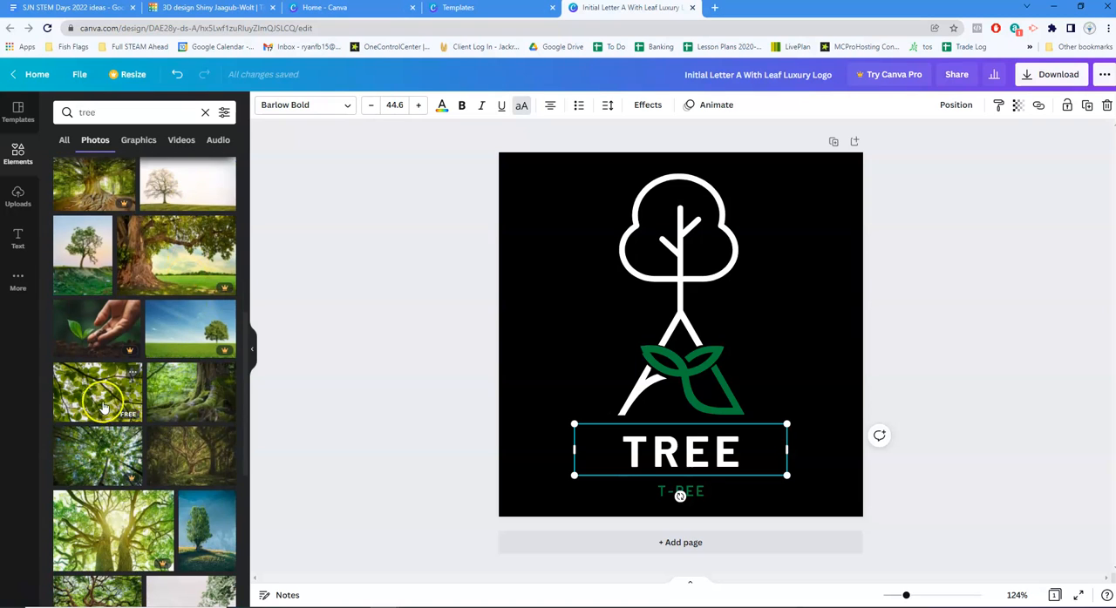
scroll(195, 450, down, 1)
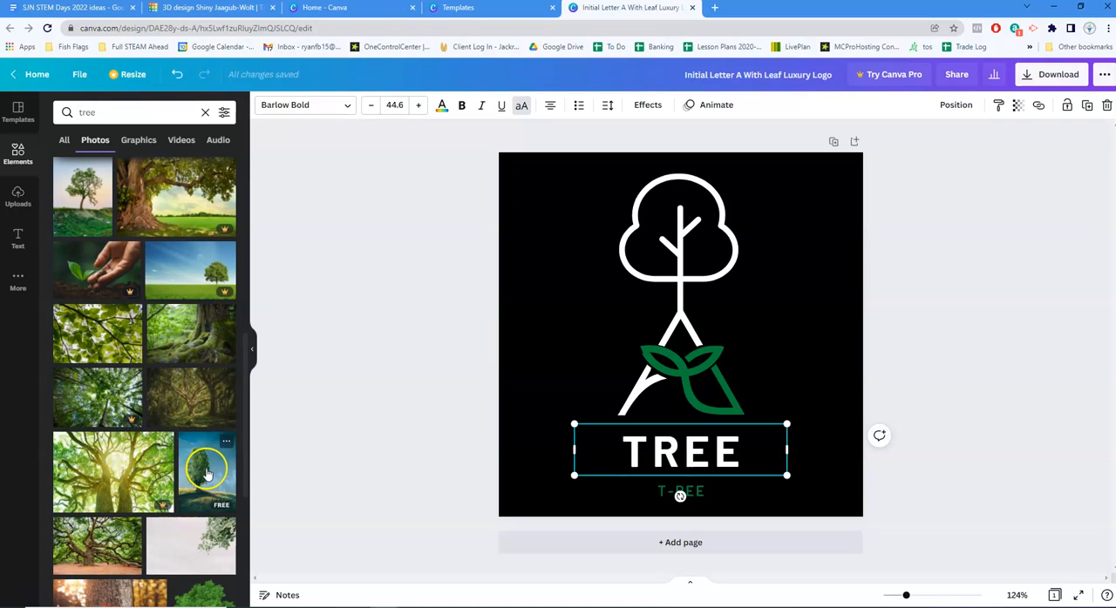
click(388, 373)
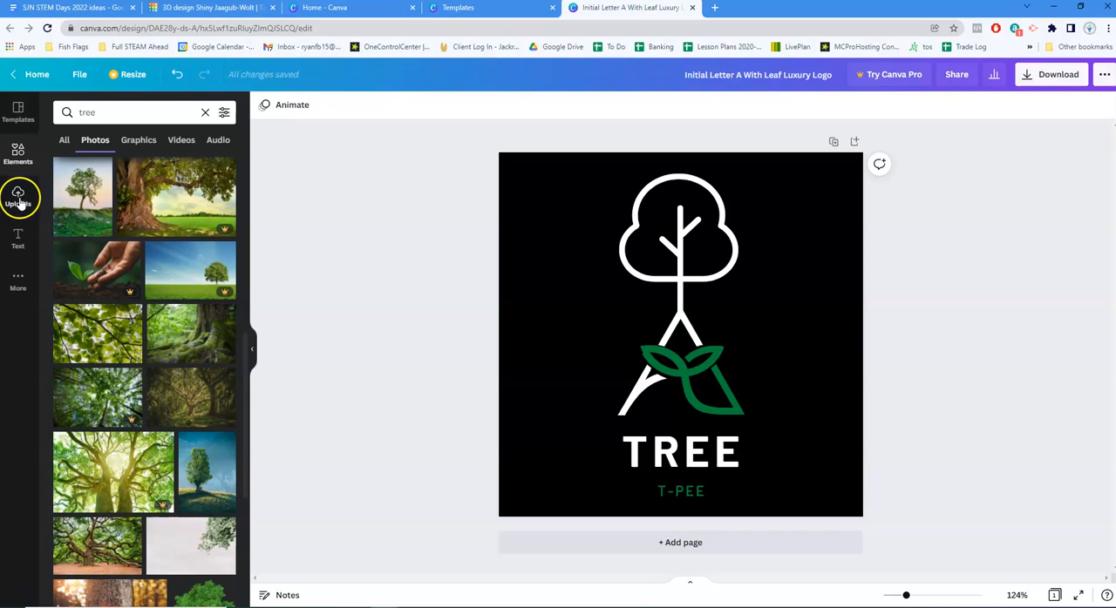
Check the graphics, video and audio results for "tree"
click(139, 140)
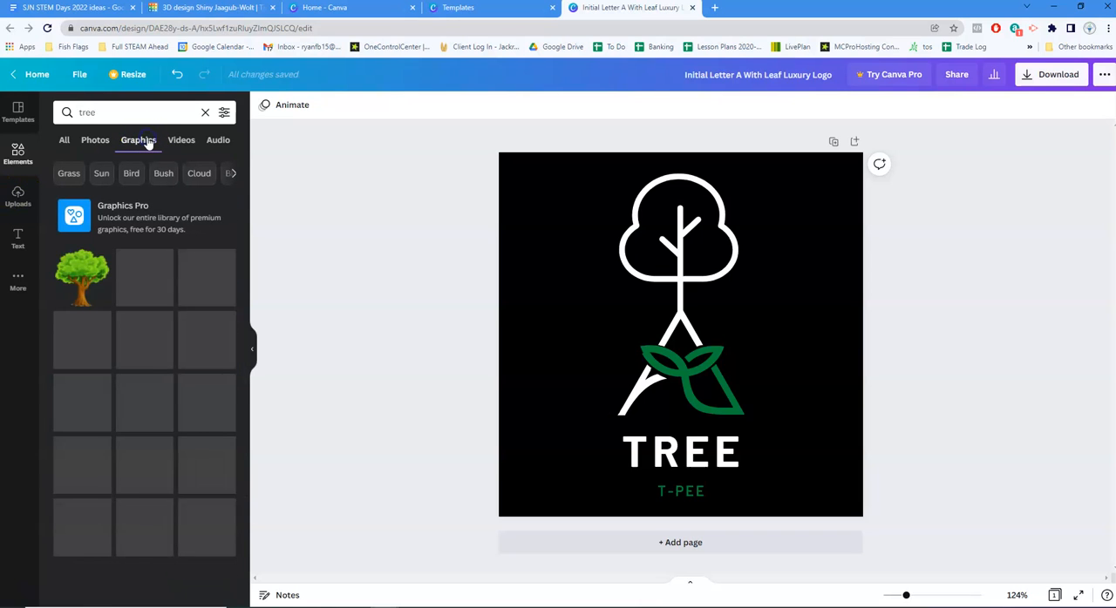
click(179, 141)
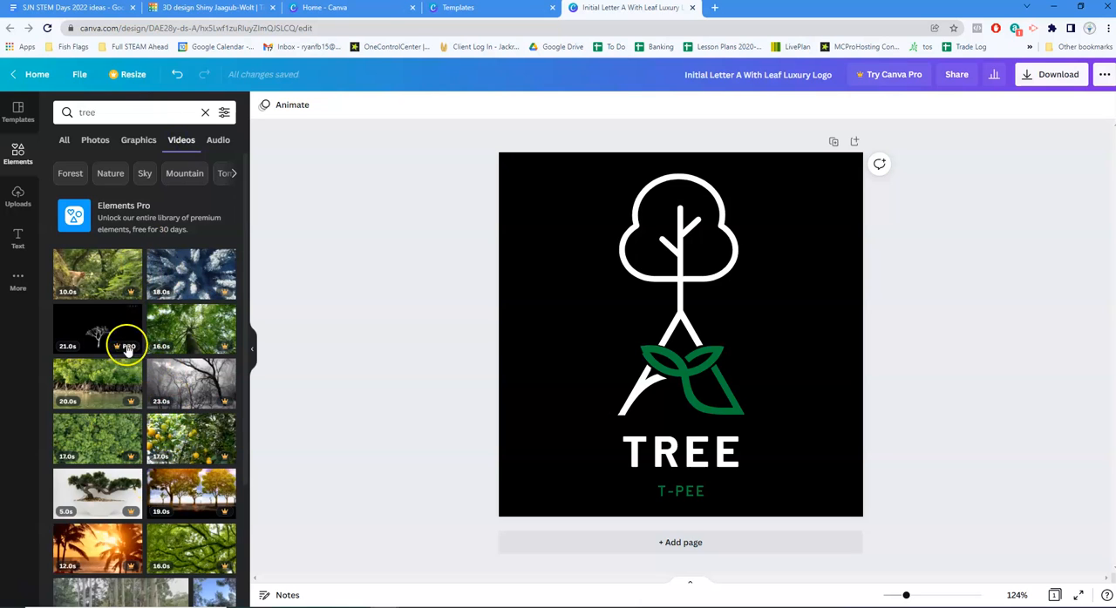
click(218, 141)
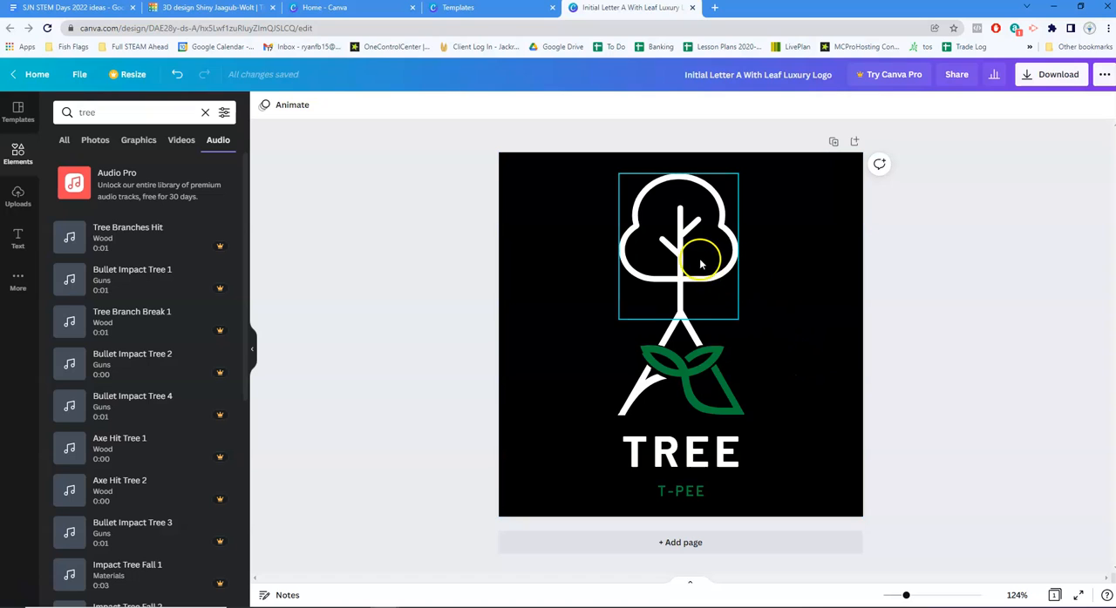
Re-center the tree over the icon's peak and rename the design "Tree T-Pee Logo"
mouse_move(697, 259)
mouse_down()
mouse_move(773, 258)
mouse_move(680, 263)
mouse_up()
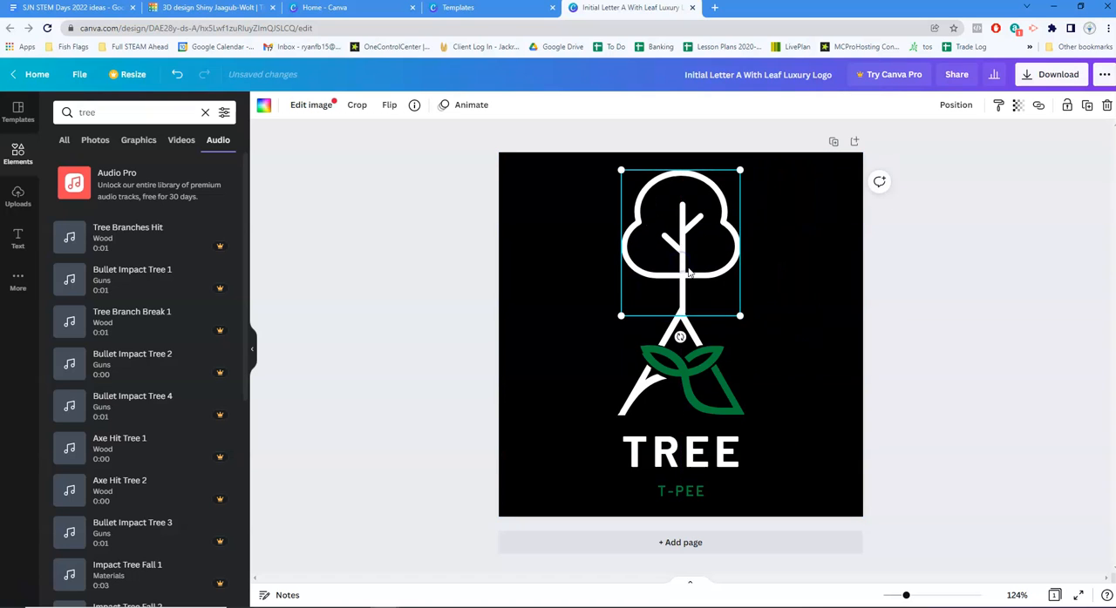
click(941, 302)
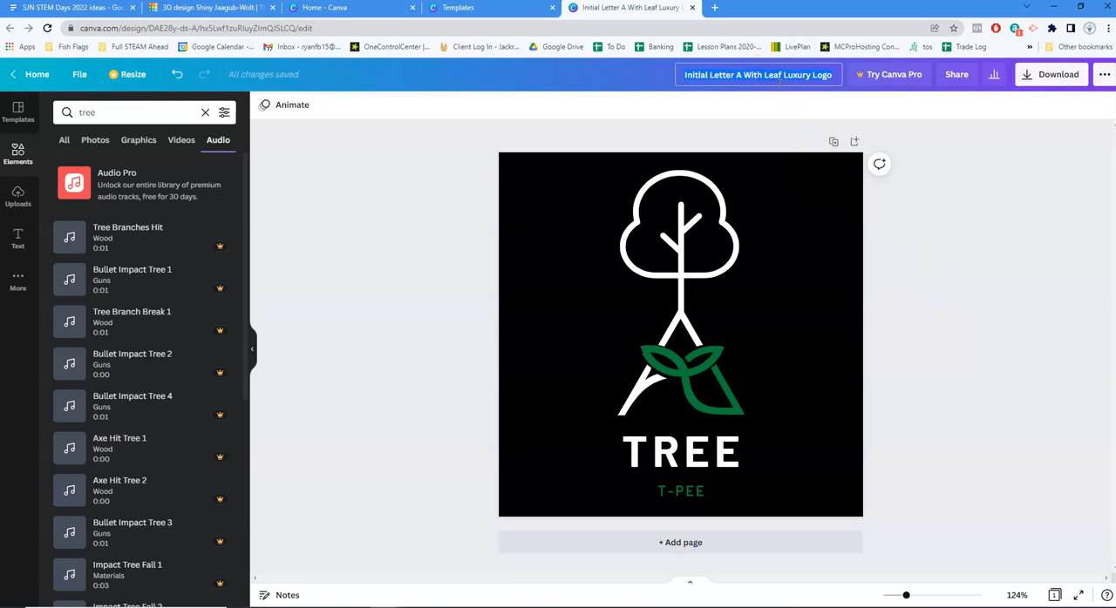
text(Tree T-Pee)
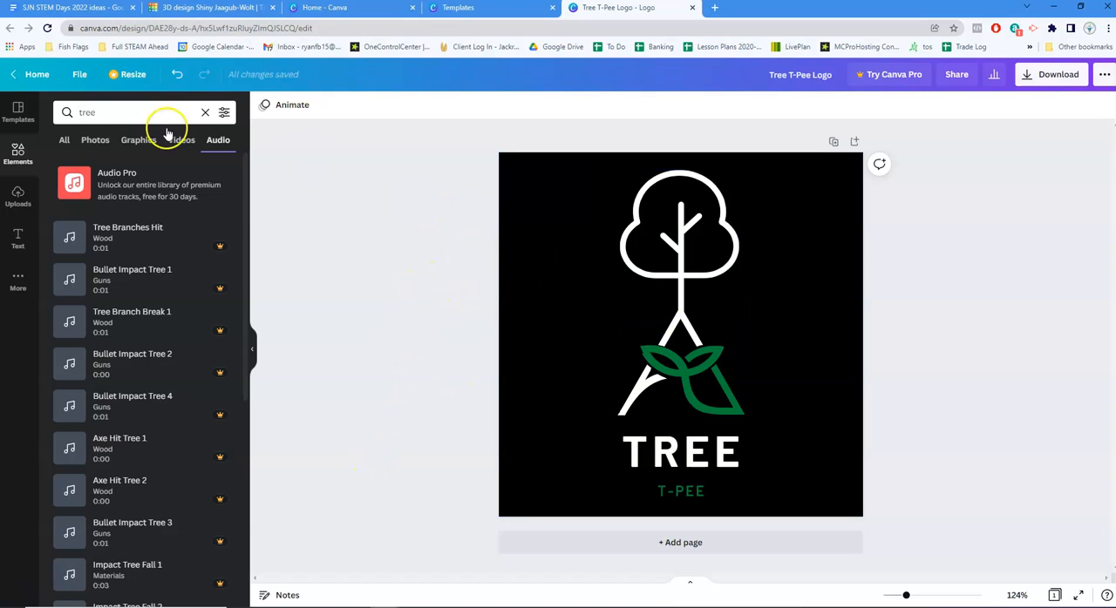
Return to the home page and open the flyer templates to browse the available designs
click(35, 79)
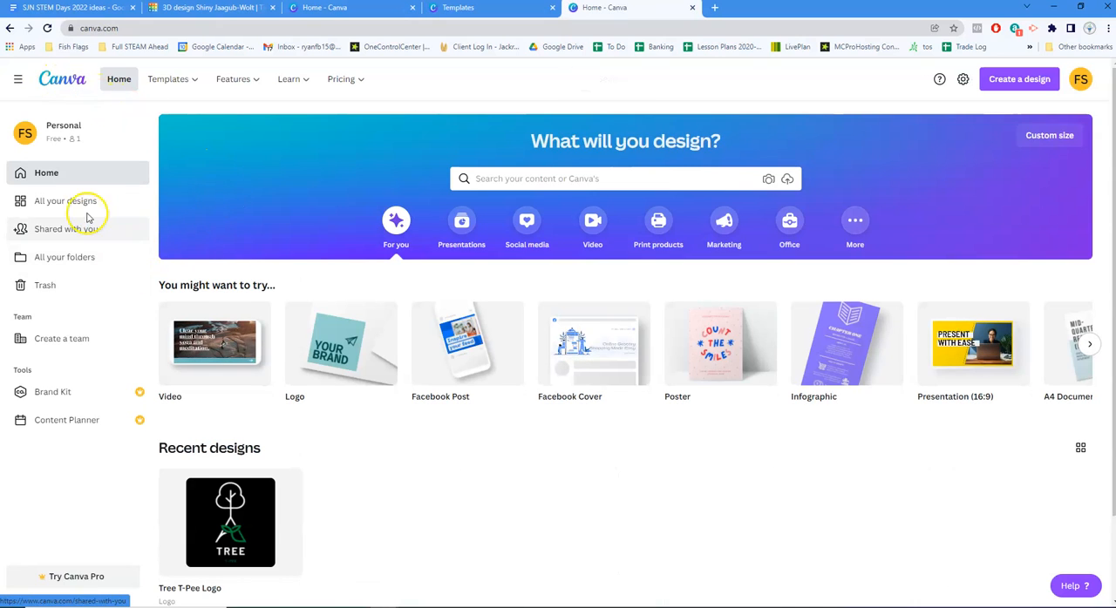
mouse_move(174, 80)
click(439, 214)
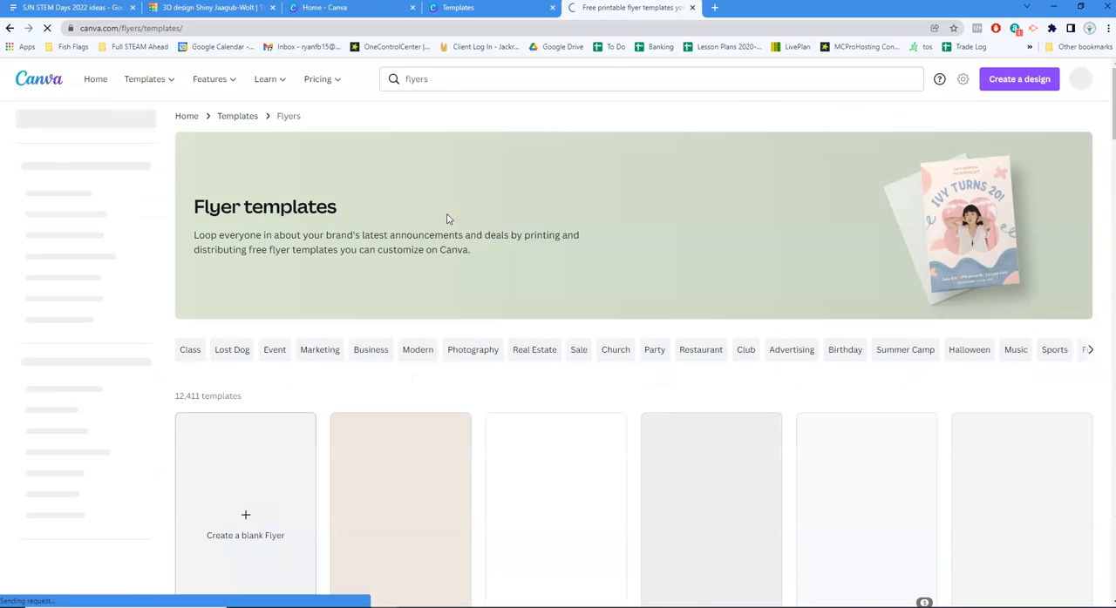
scroll(485, 294, down, 3)
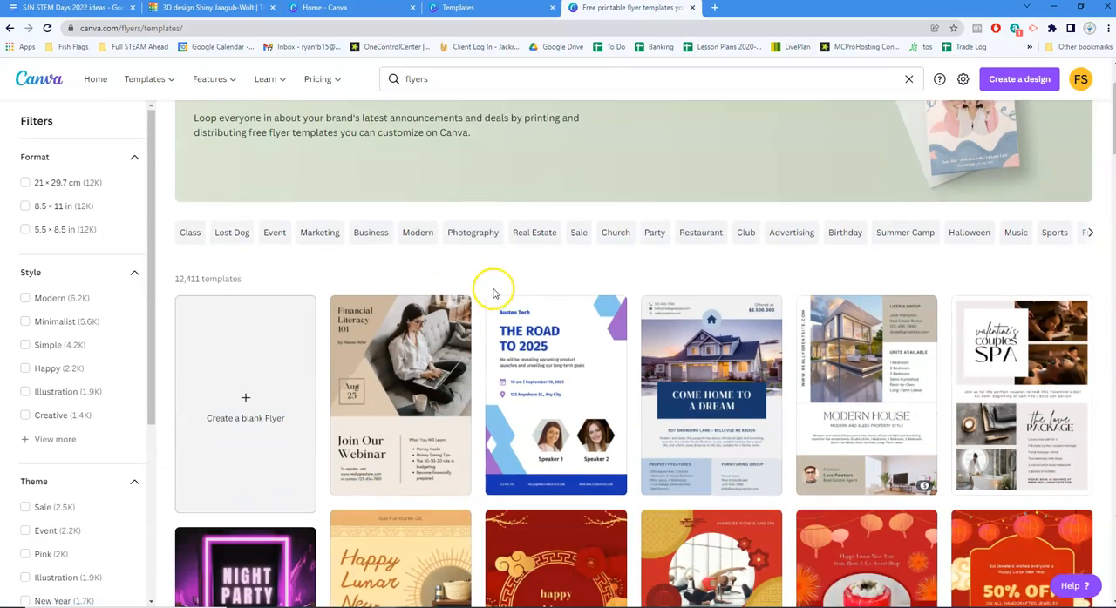
Browse the unfiltered flyer templates for available designs
scroll(673, 248, down, 5)
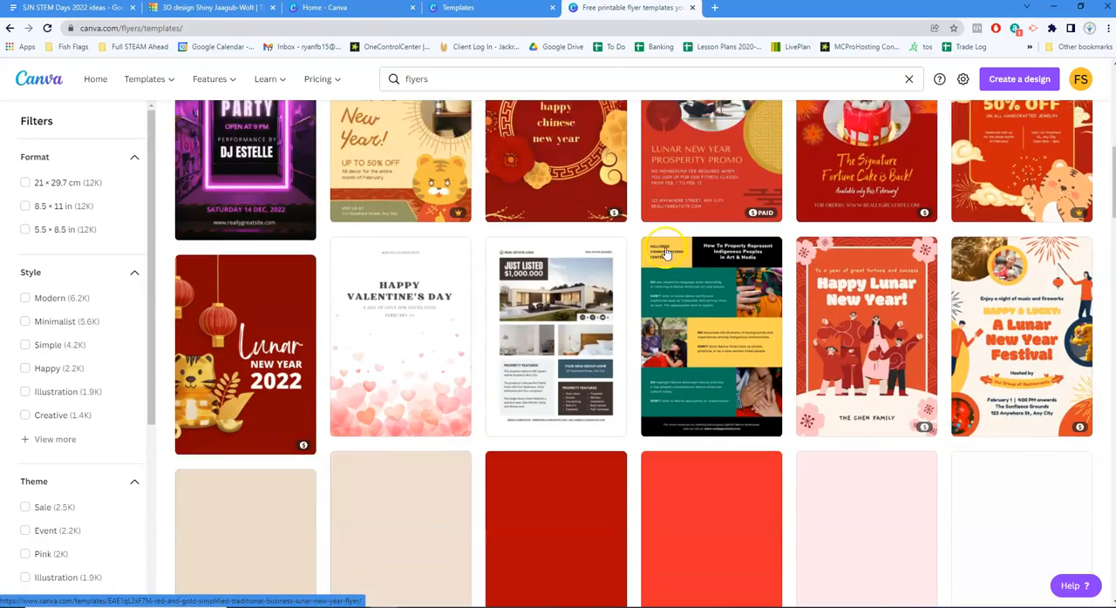
scroll(730, 204, down, 3)
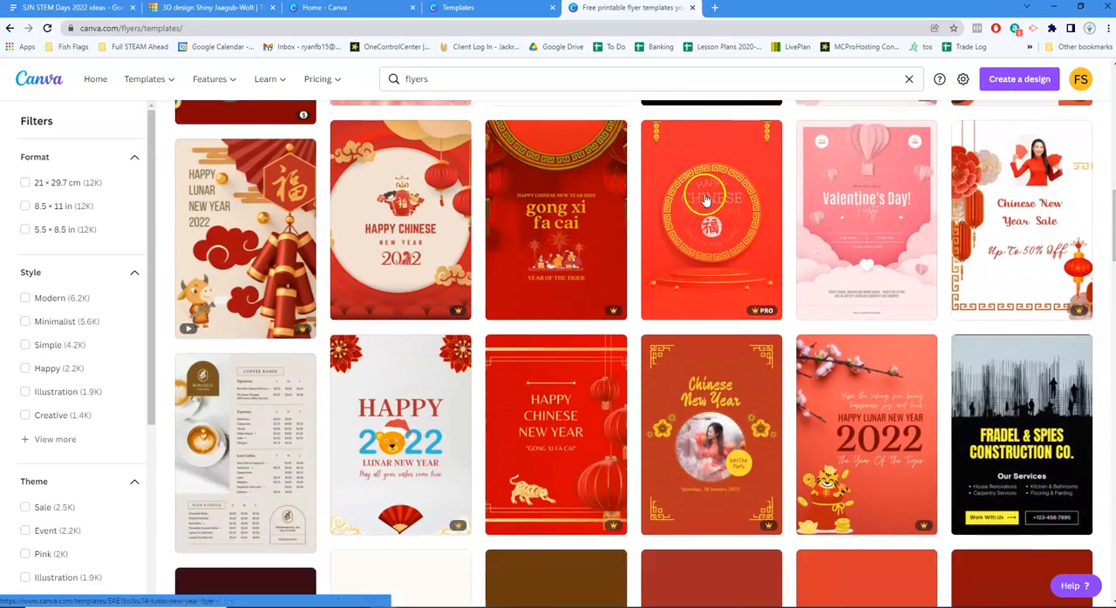
scroll(714, 318, up, 1)
scroll(714, 318, up, 10)
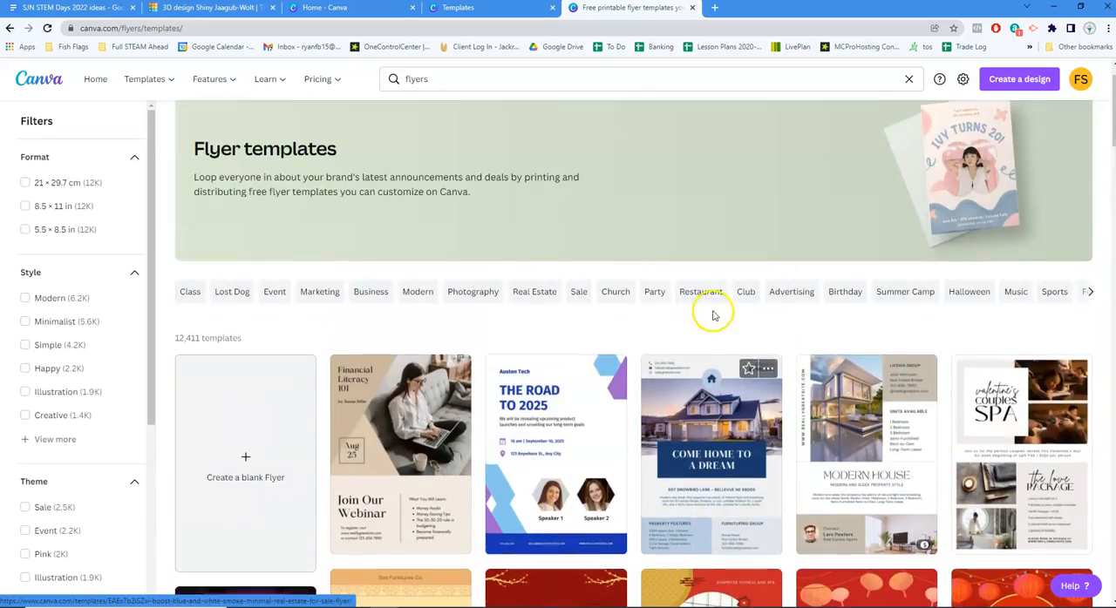
scroll(715, 311, down, 3)
scroll(865, 271, down, 6)
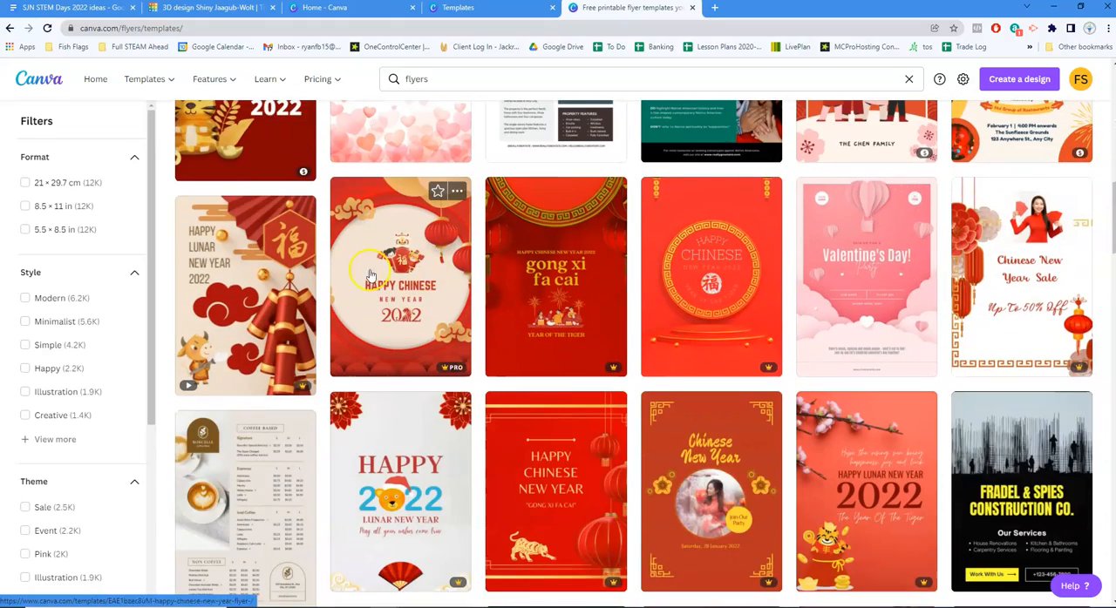
scroll(274, 331, up, 10)
click(450, 79)
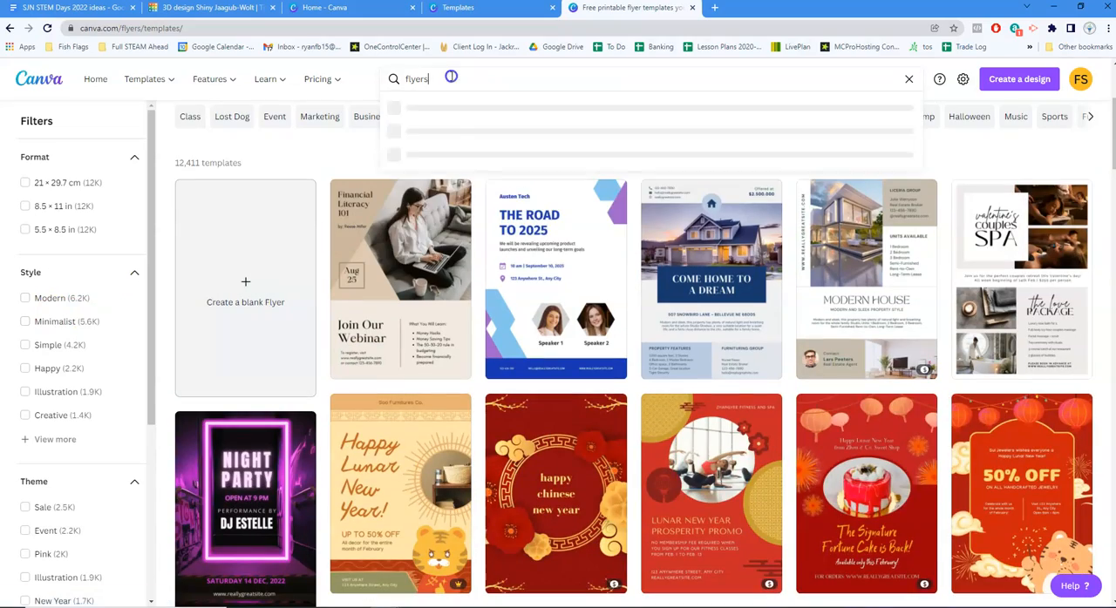
click(301, 171)
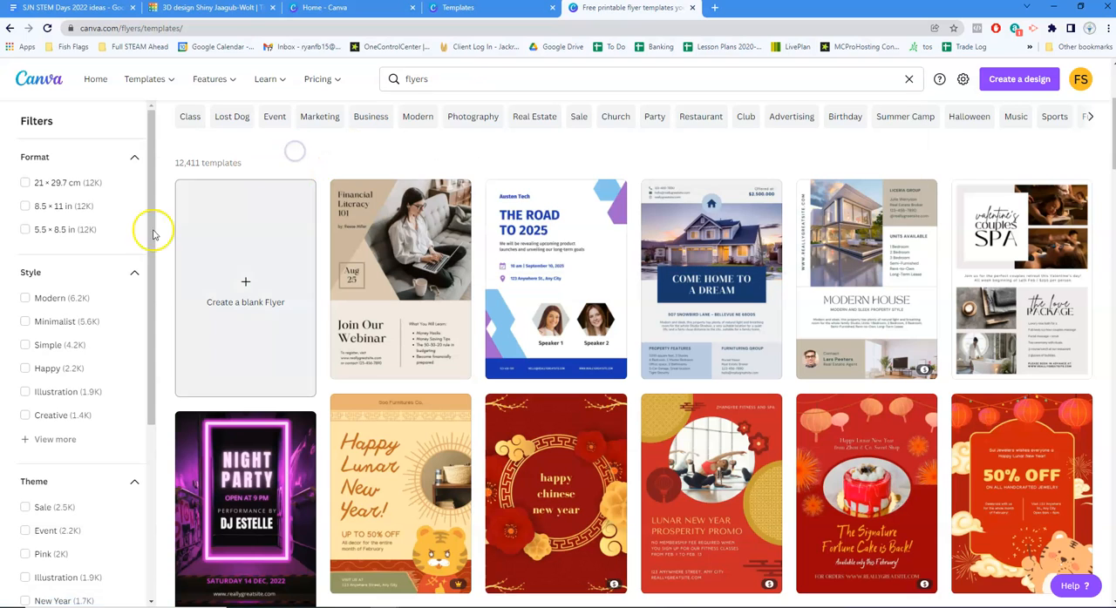
Expand the theme filters and limit the flyer templates to the Promotional theme
scroll(61, 417, down, 3)
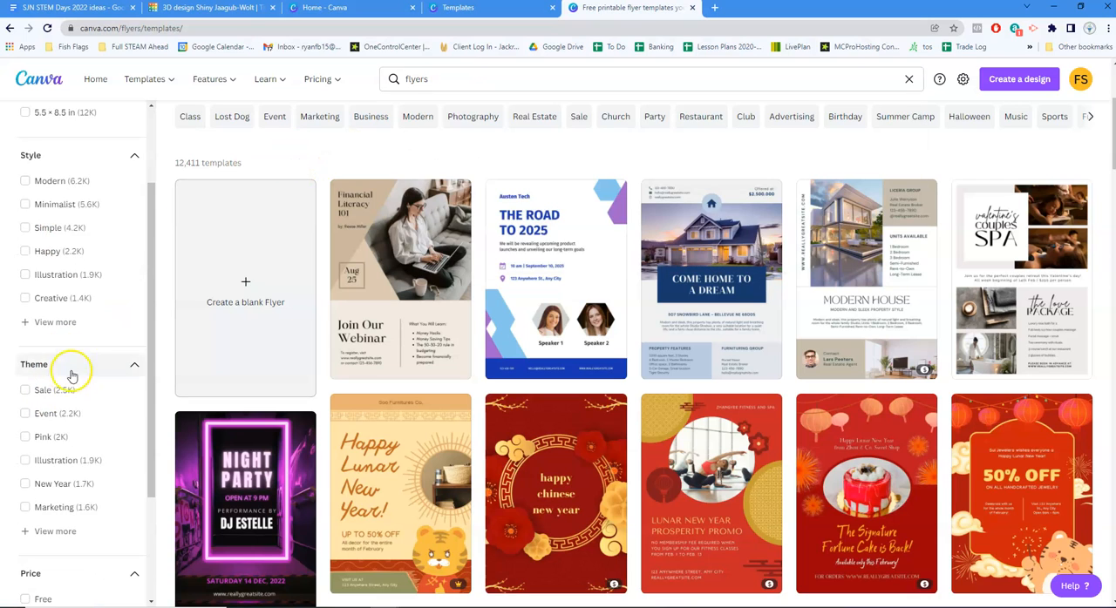
click(53, 473)
scroll(83, 399, down, 5)
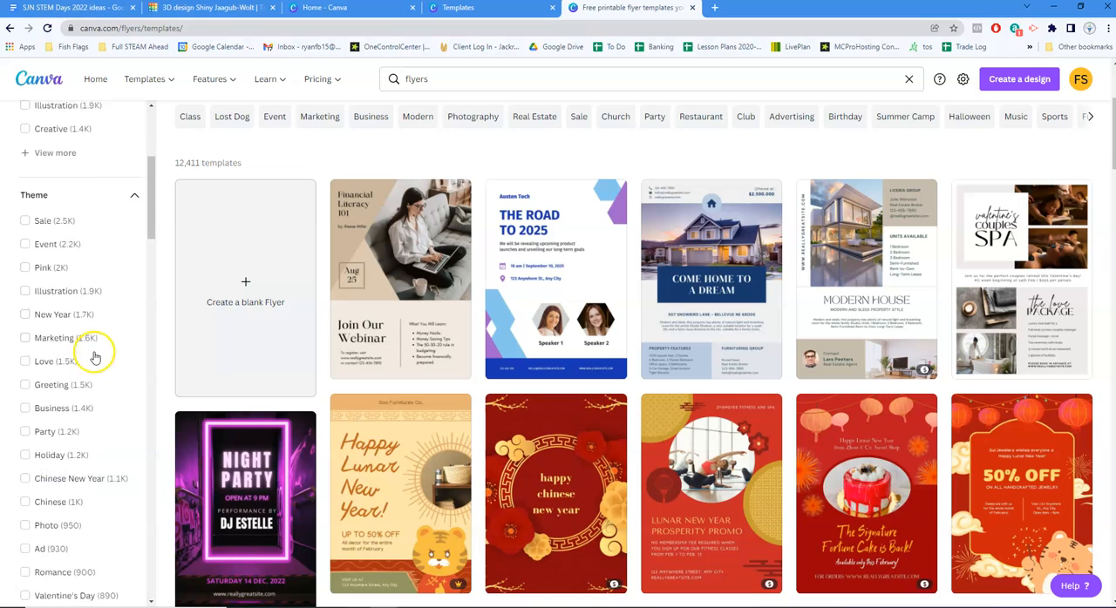
scroll(83, 384, down, 2)
scroll(44, 453, down, 3)
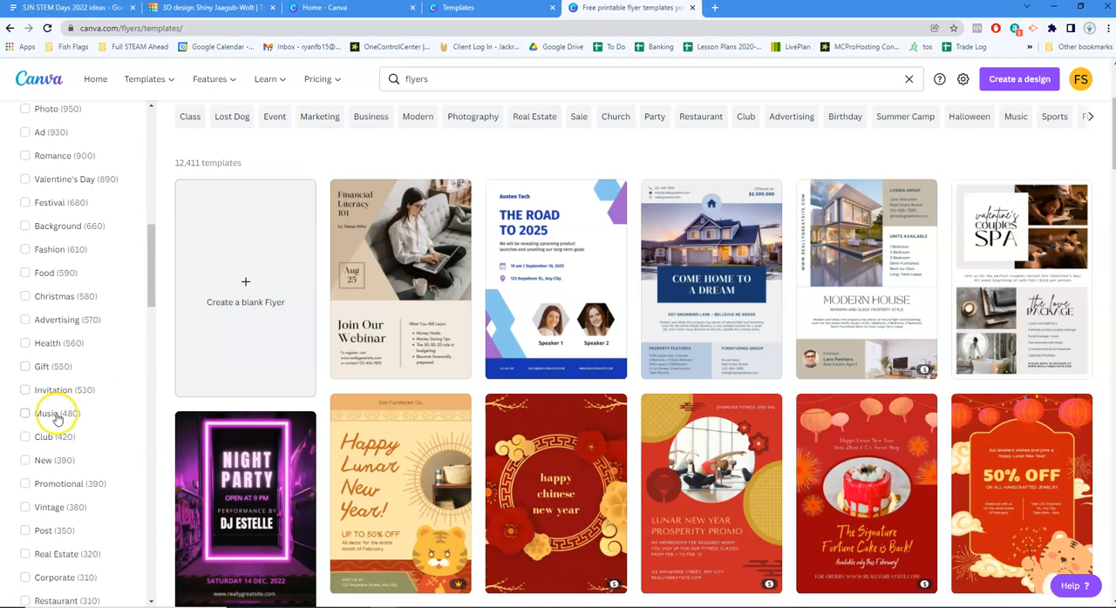
click(29, 369)
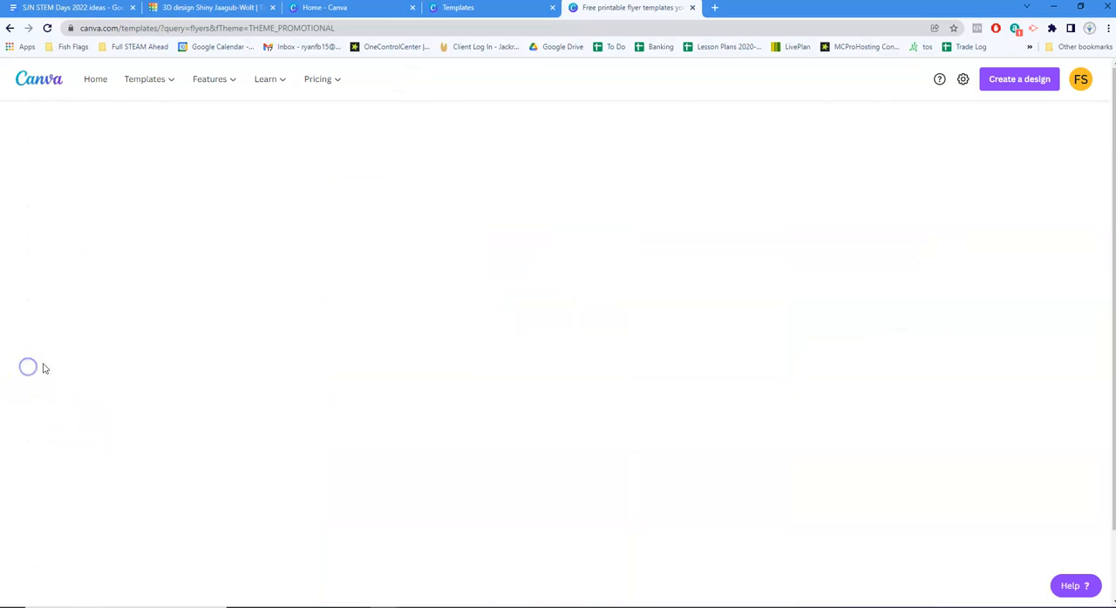
Browse the promotional flyers and preview the Healthy Salad food promotion template, closing the preview again
scroll(374, 355, down, 3)
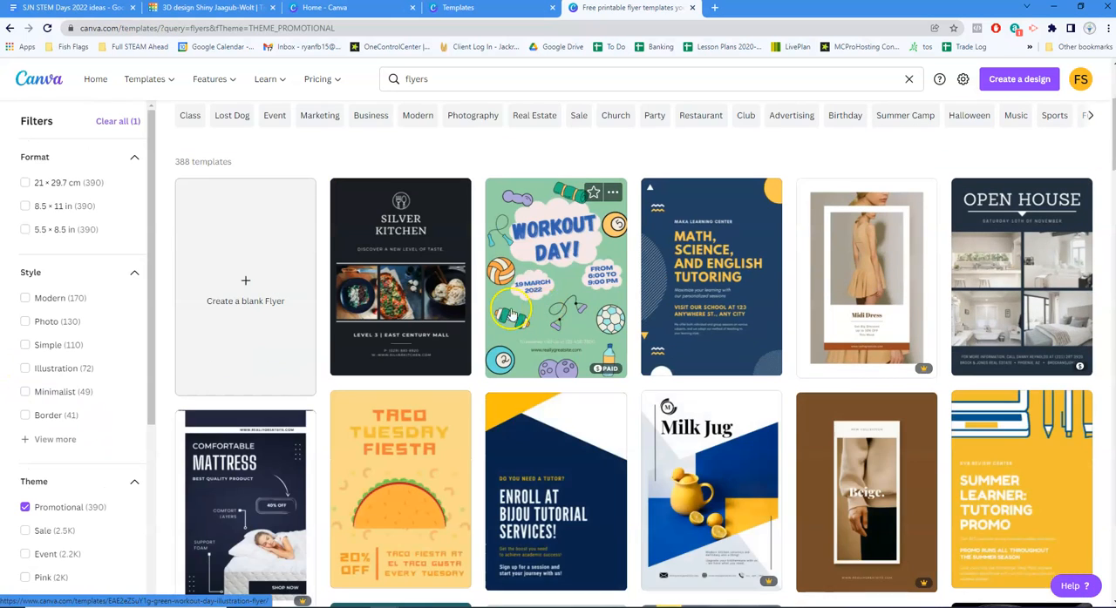
scroll(515, 296, down, 1)
scroll(515, 297, down, 1)
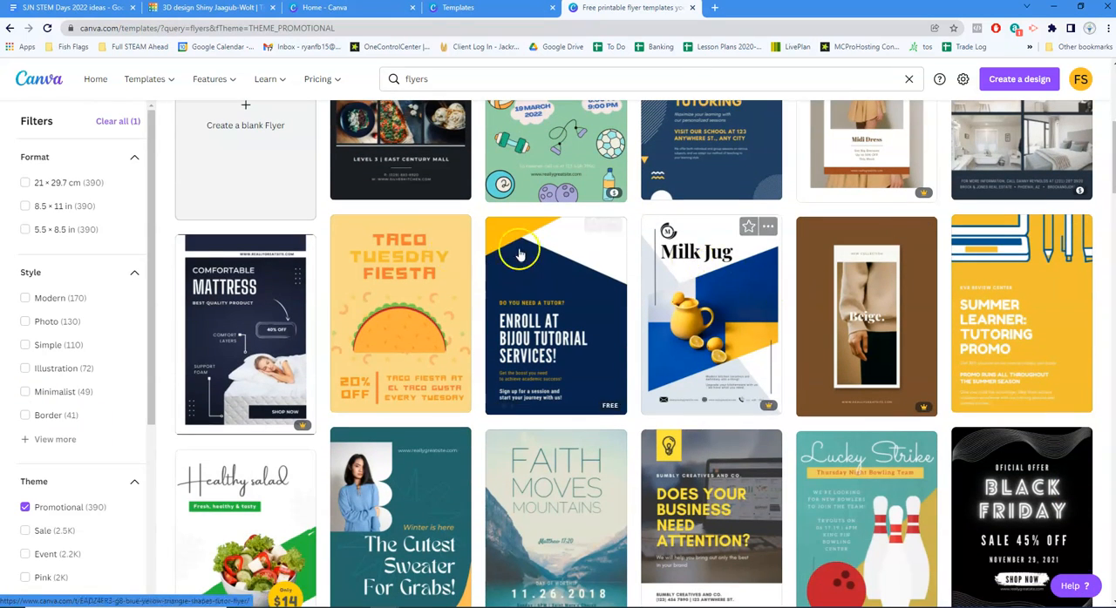
scroll(477, 317, down, 1)
scroll(478, 316, down, 1)
scroll(348, 301, down, 2)
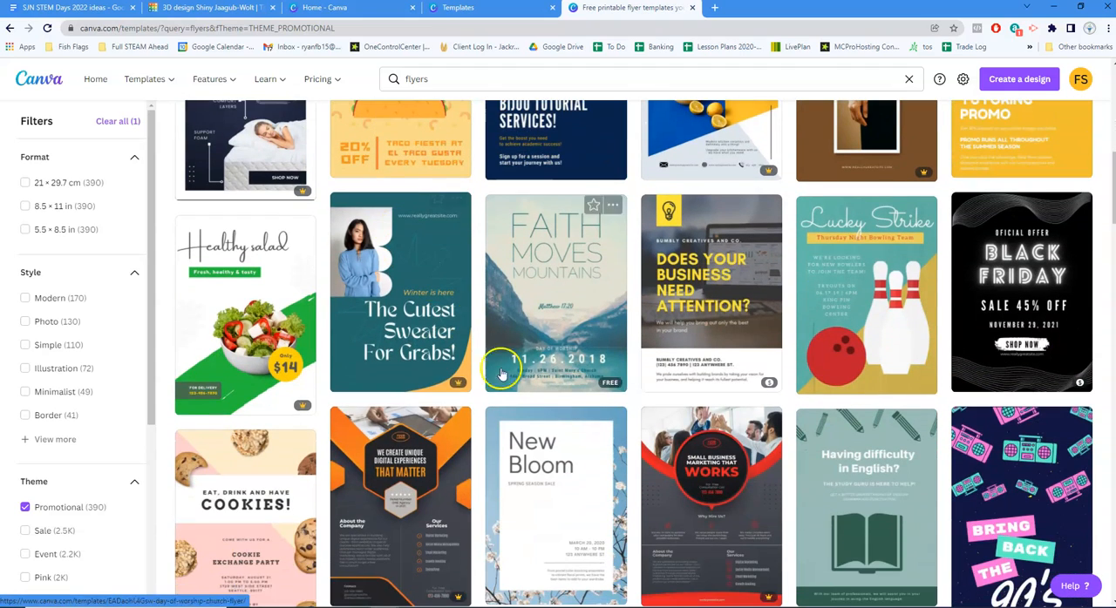
click(223, 290)
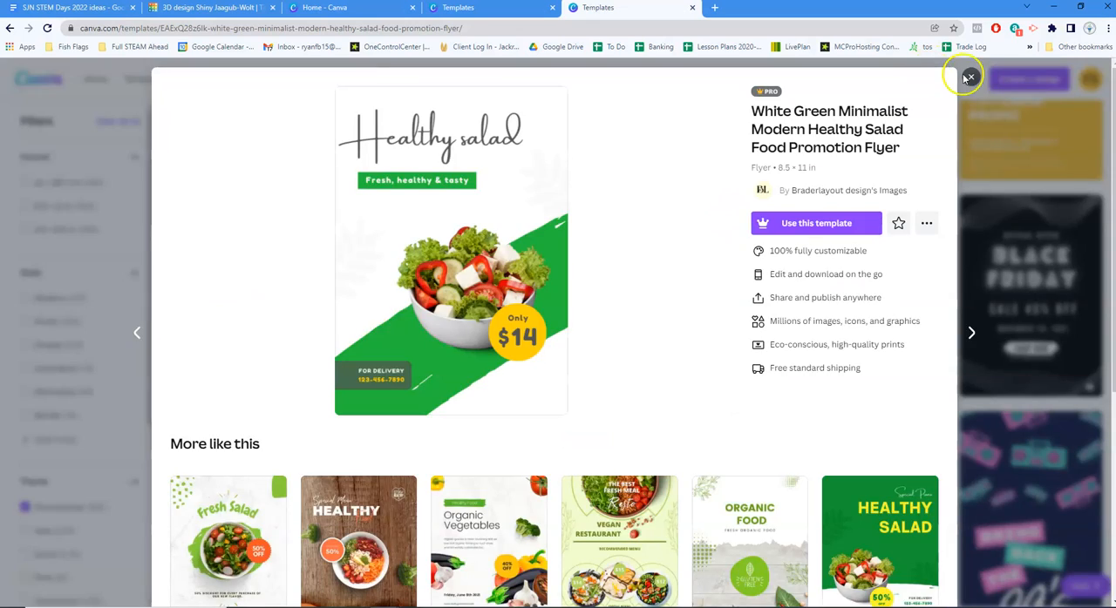
click(970, 77)
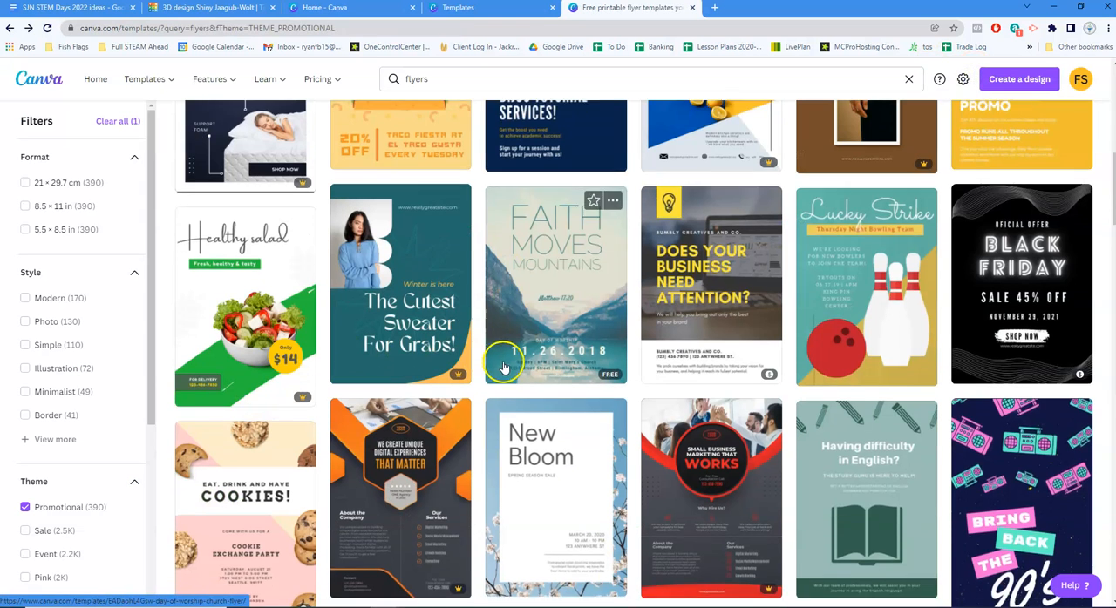
Find the "Art Show Case" event flyer among the promotional templates and open it for customizing
scroll(504, 368, down, 2)
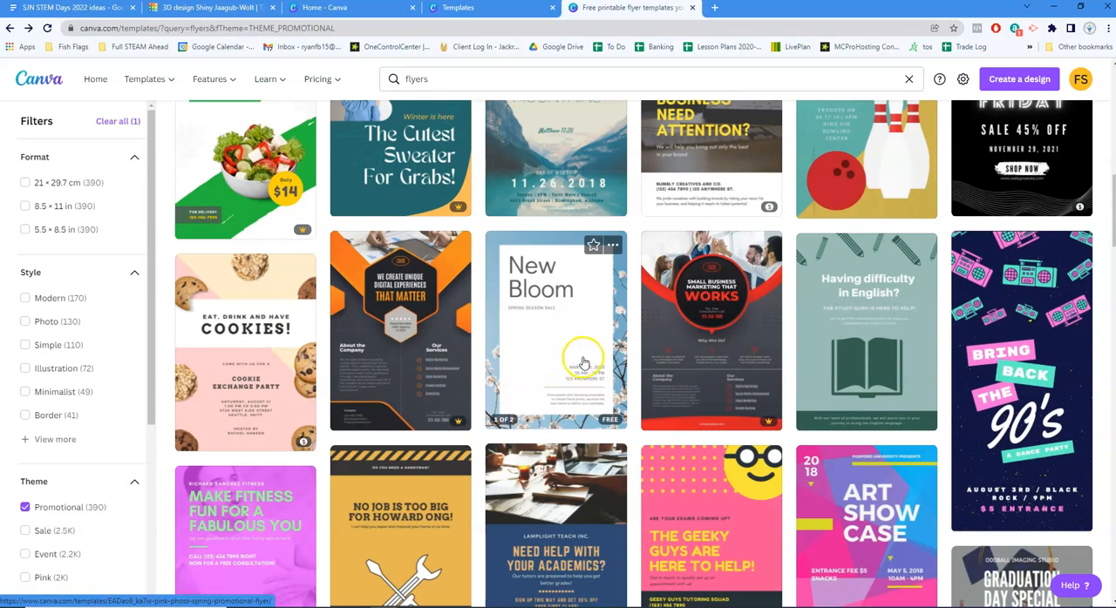
scroll(930, 349, down, 3)
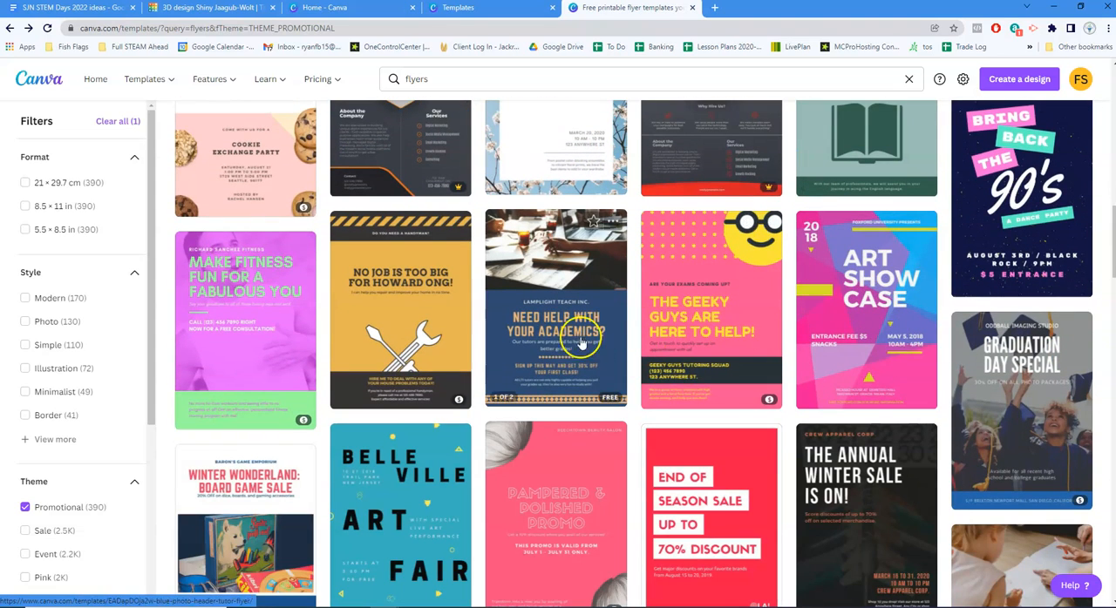
click(887, 322)
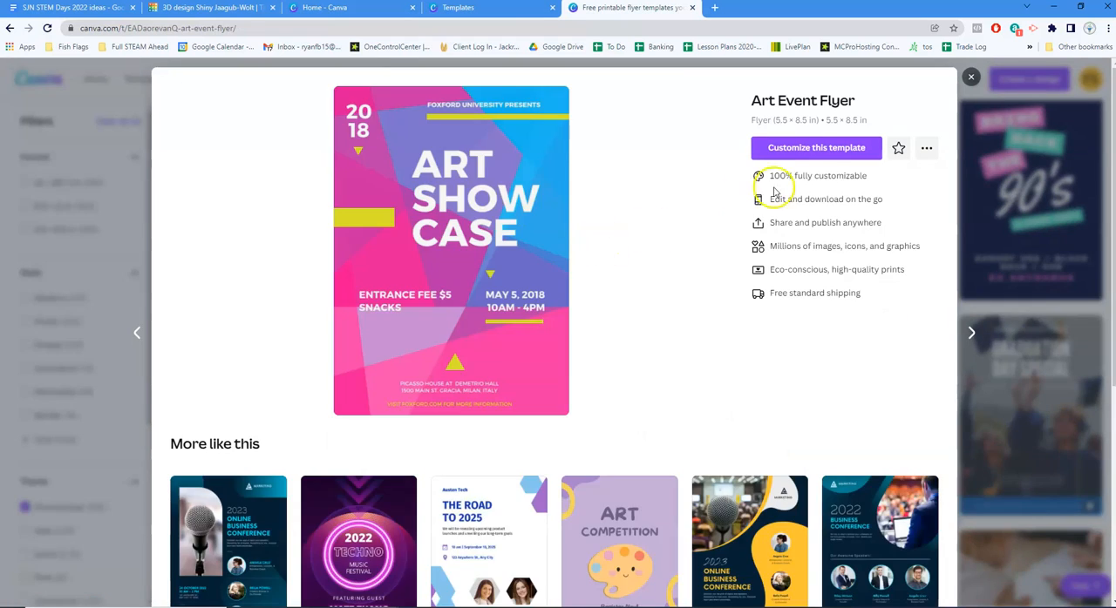
click(827, 150)
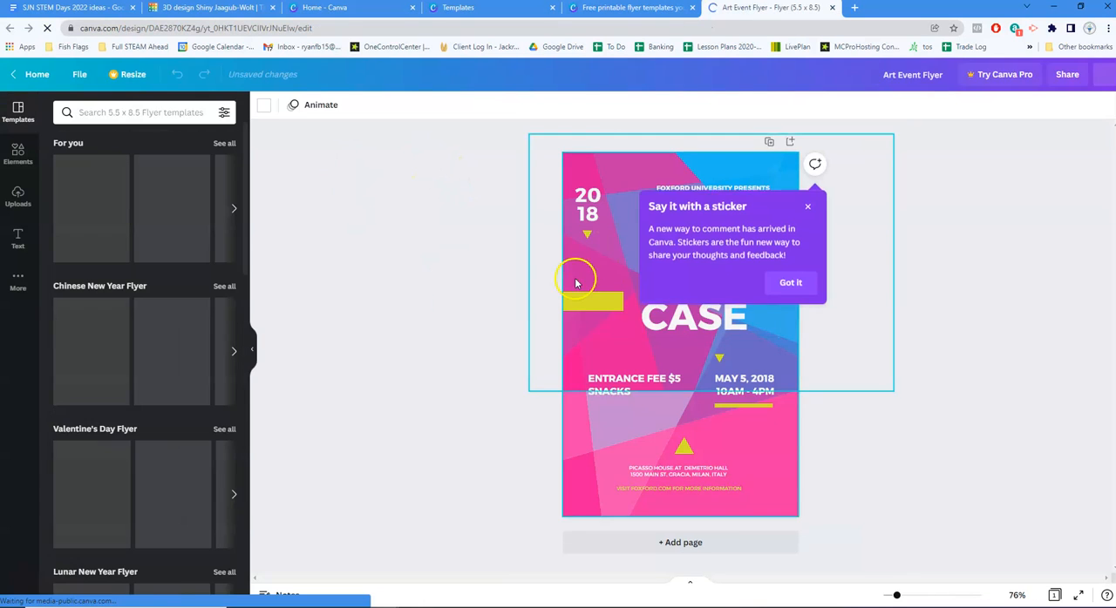
Recolor the geometric background image on the flyer's upper part, changing pink to black and blue to yellow
click(590, 166)
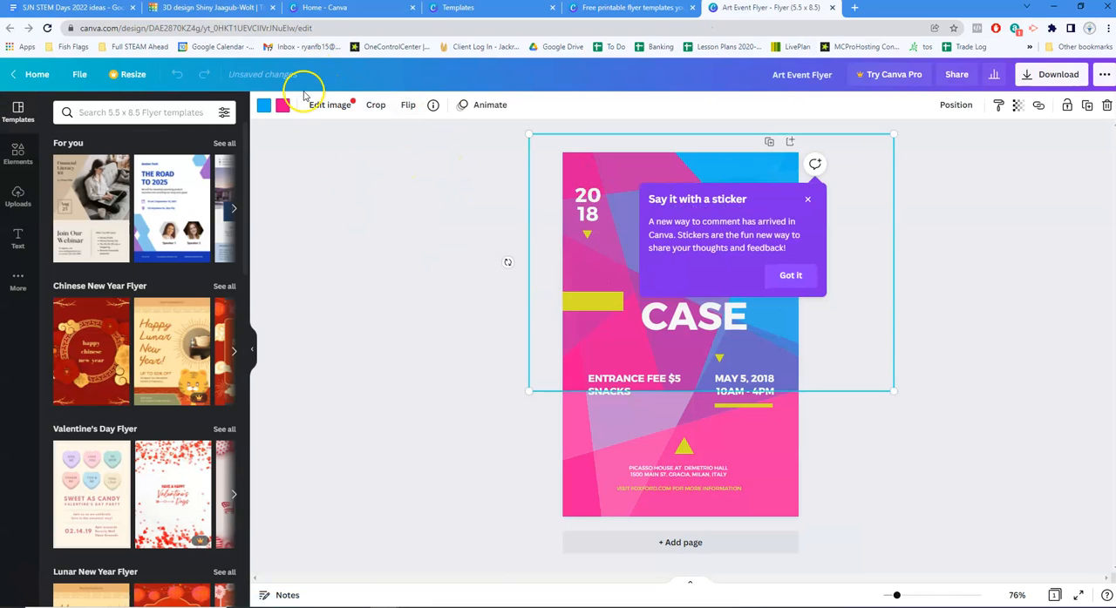
click(282, 104)
click(65, 274)
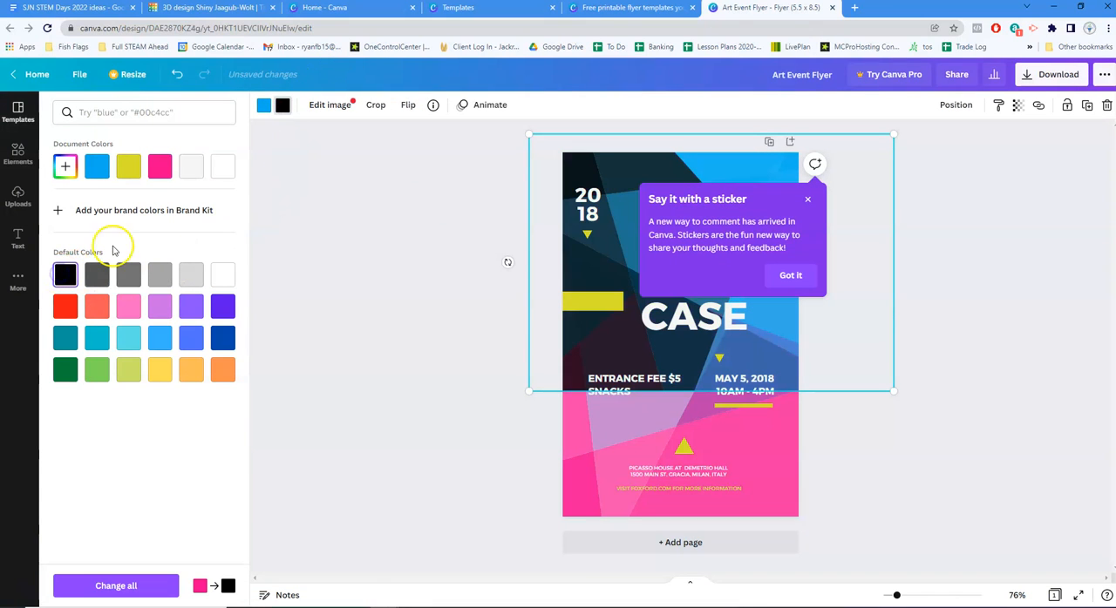
click(263, 105)
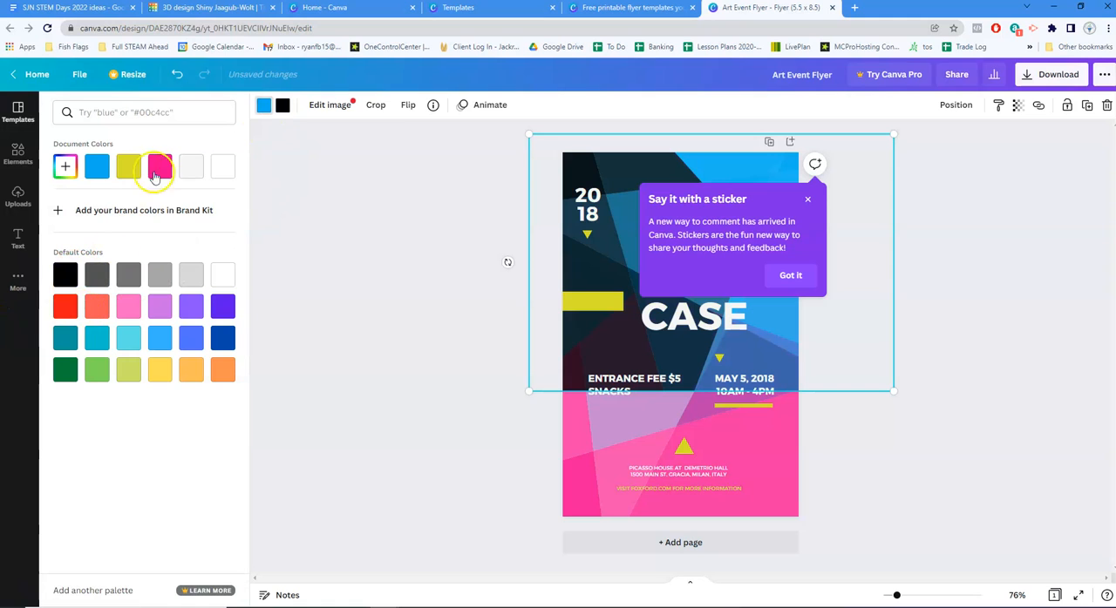
click(154, 375)
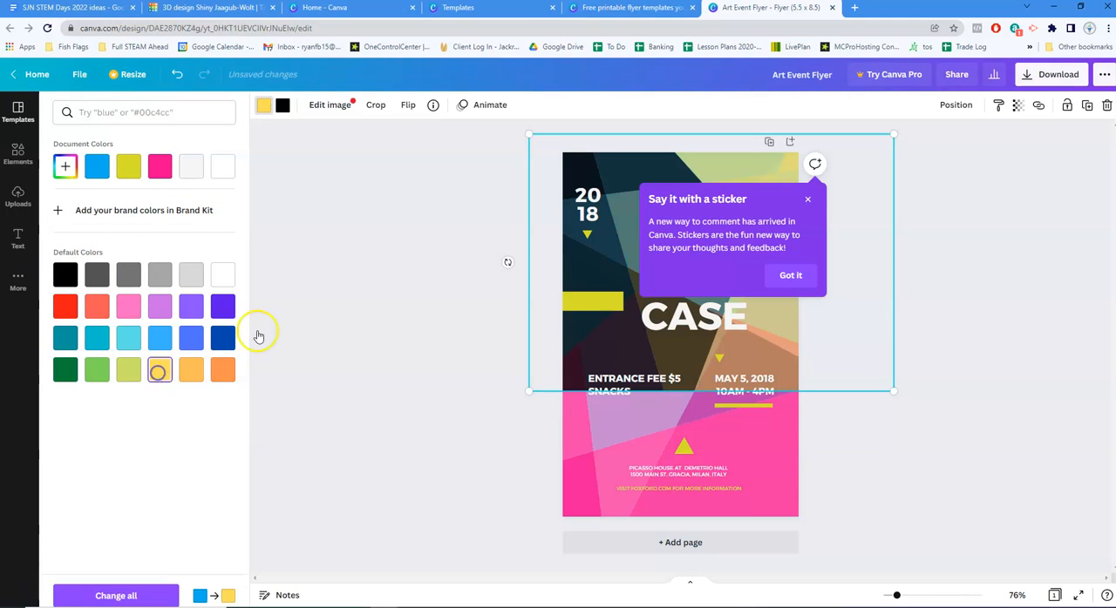
Select the background image behind the flyer's lower part and replace its pink, trying magenta before settling on medium gray
click(799, 467)
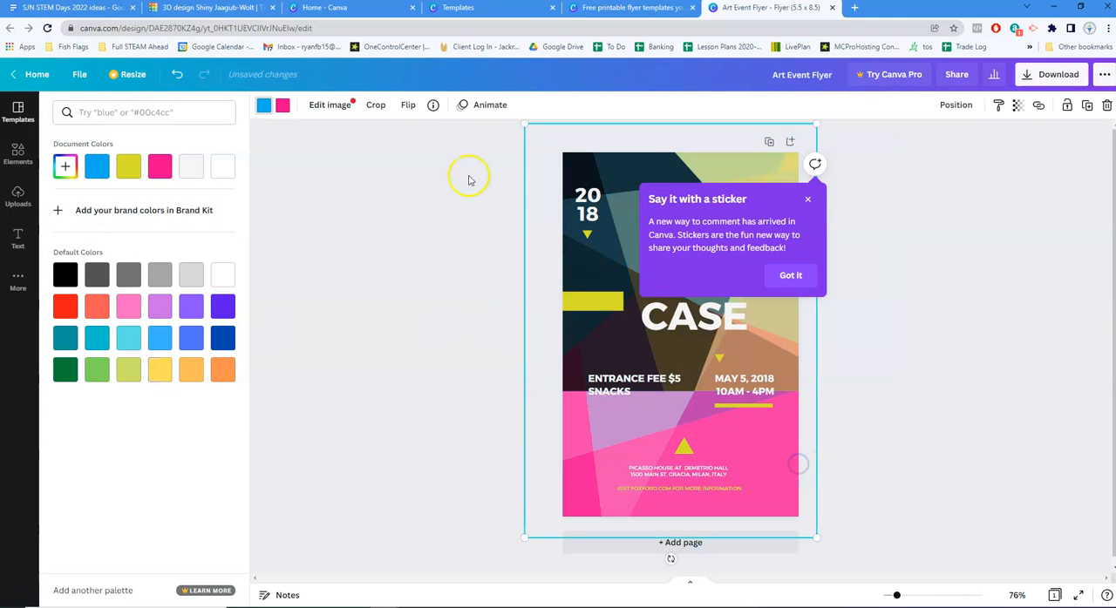
click(283, 106)
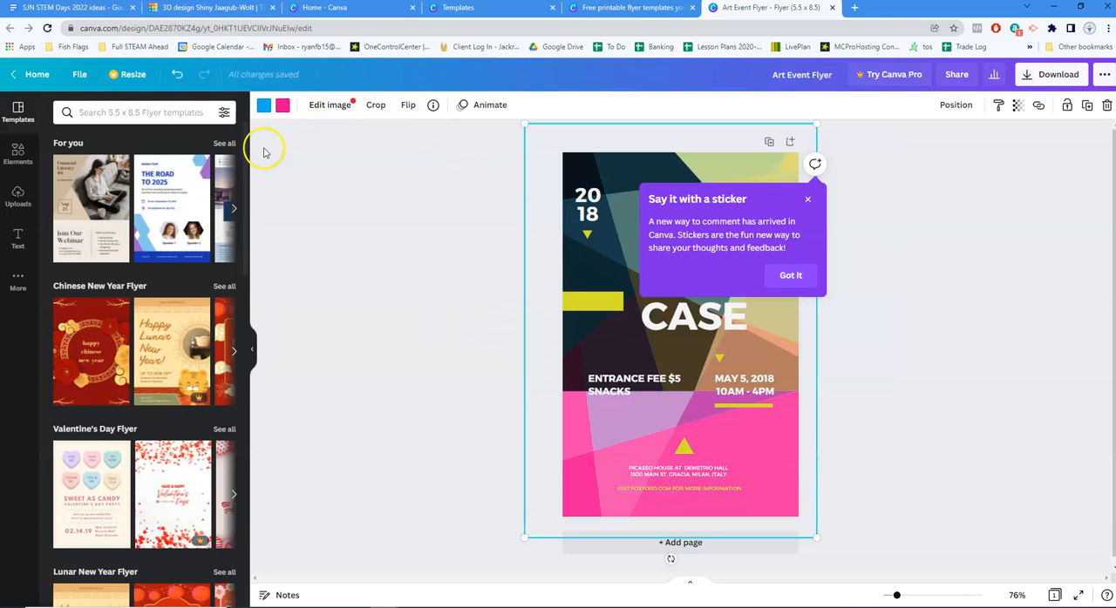
click(285, 106)
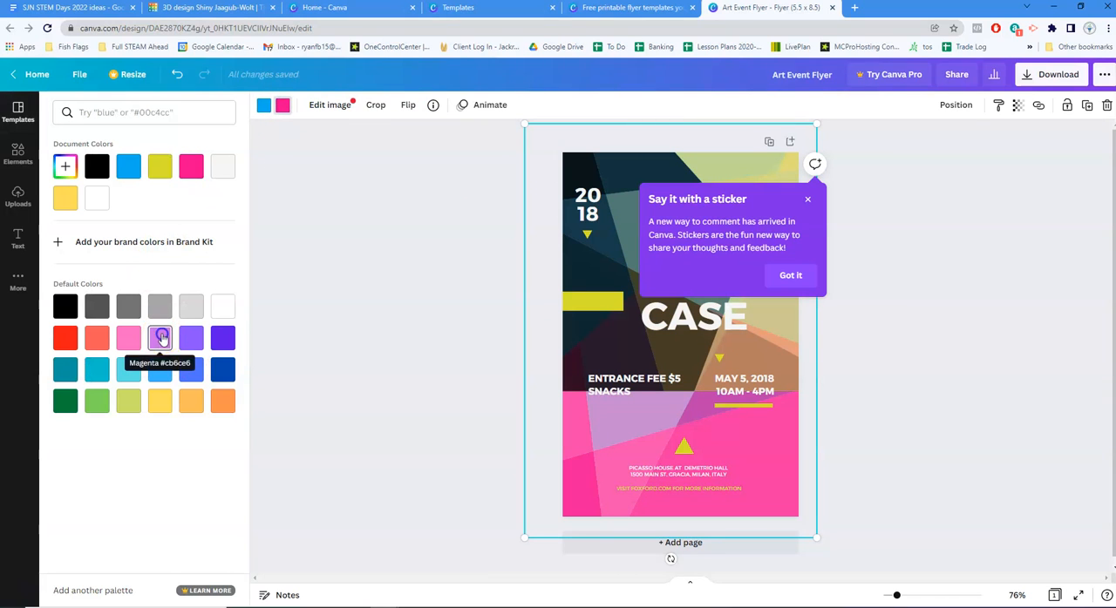
click(160, 339)
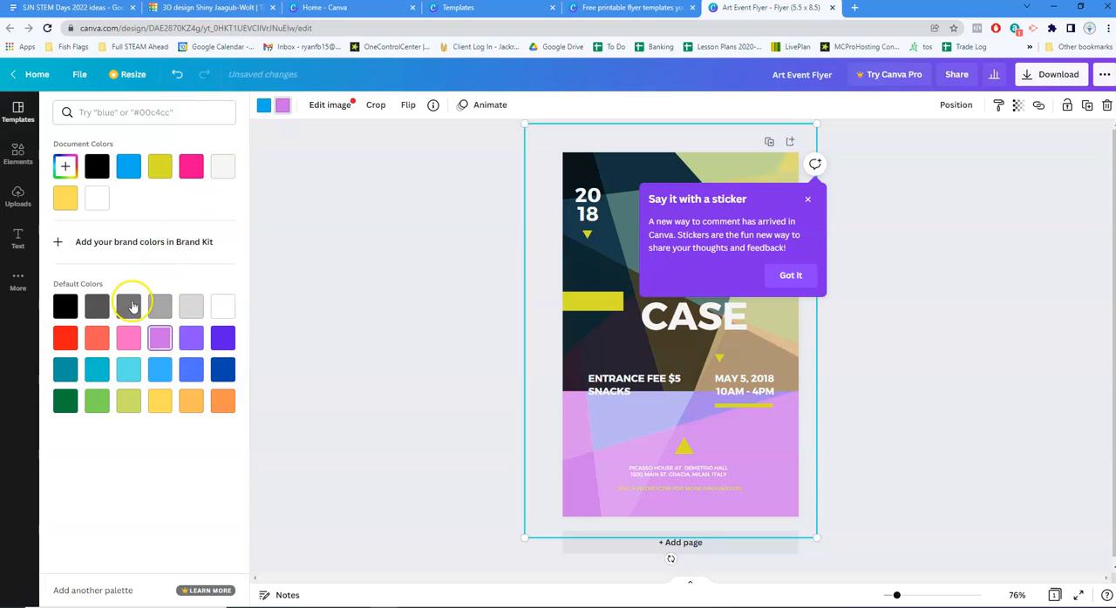
click(133, 304)
click(319, 210)
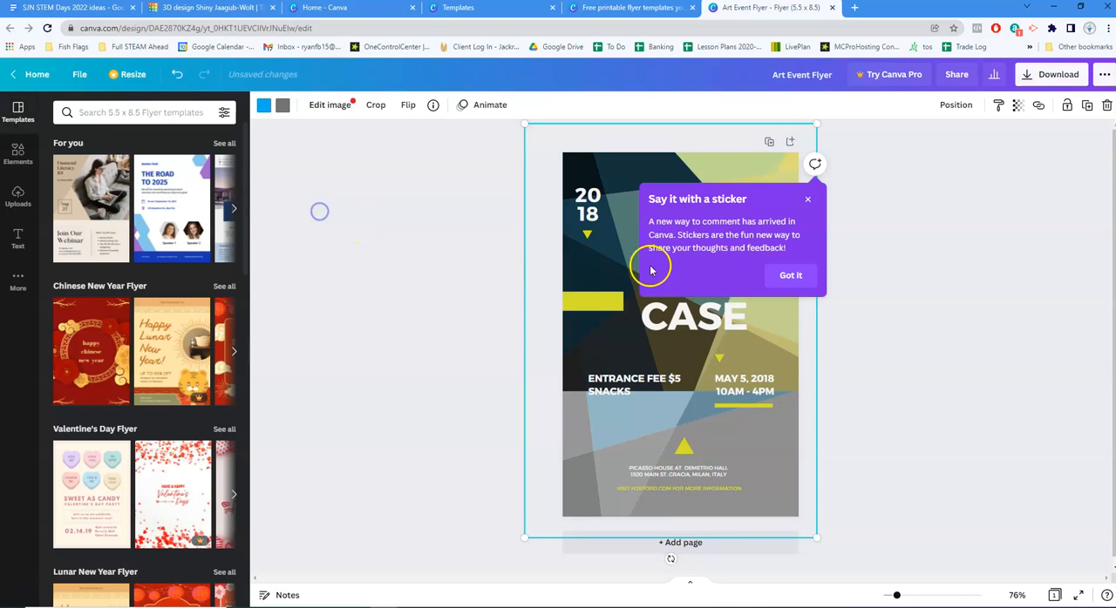
Dismiss the sticker tip and replace the "ART SHOW CASE" title with "TREE T-PEE" on two lines
click(809, 202)
click(711, 283)
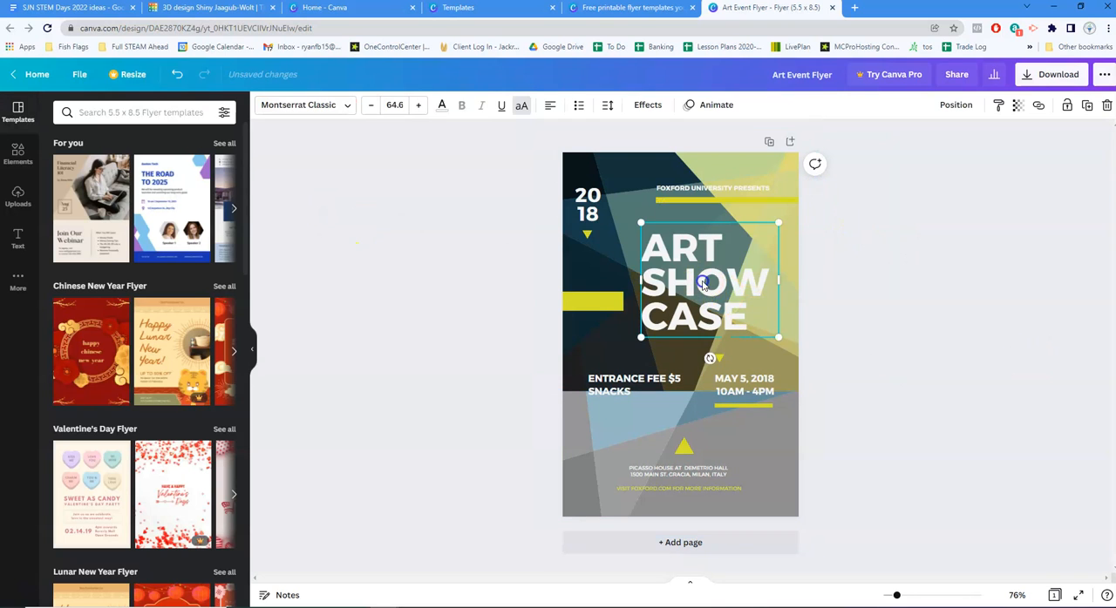
click(711, 282)
text(TREE)
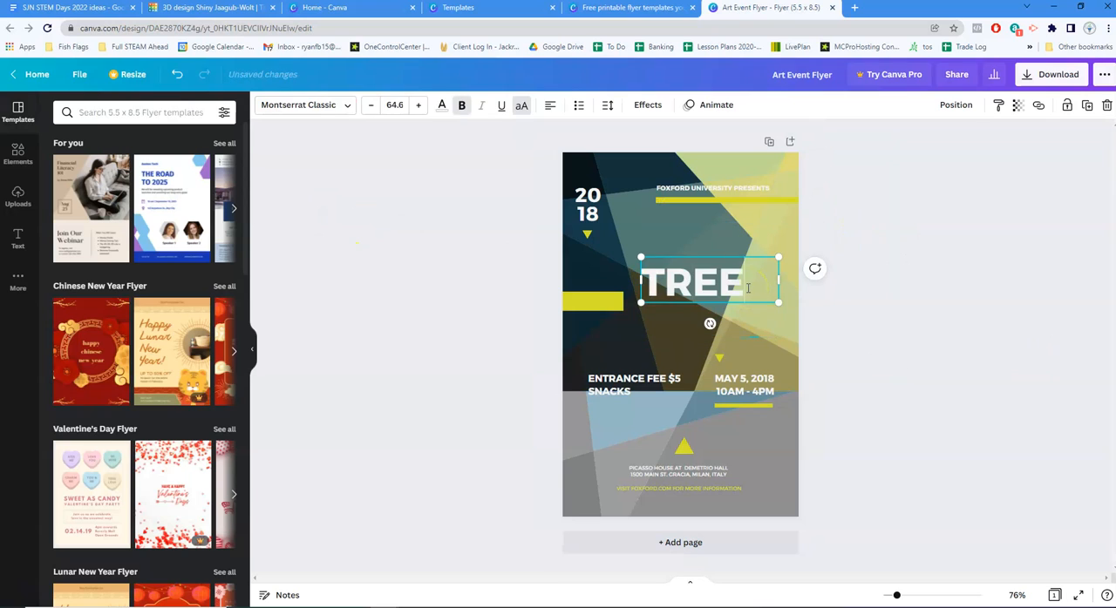
key(Return)
text(T-)
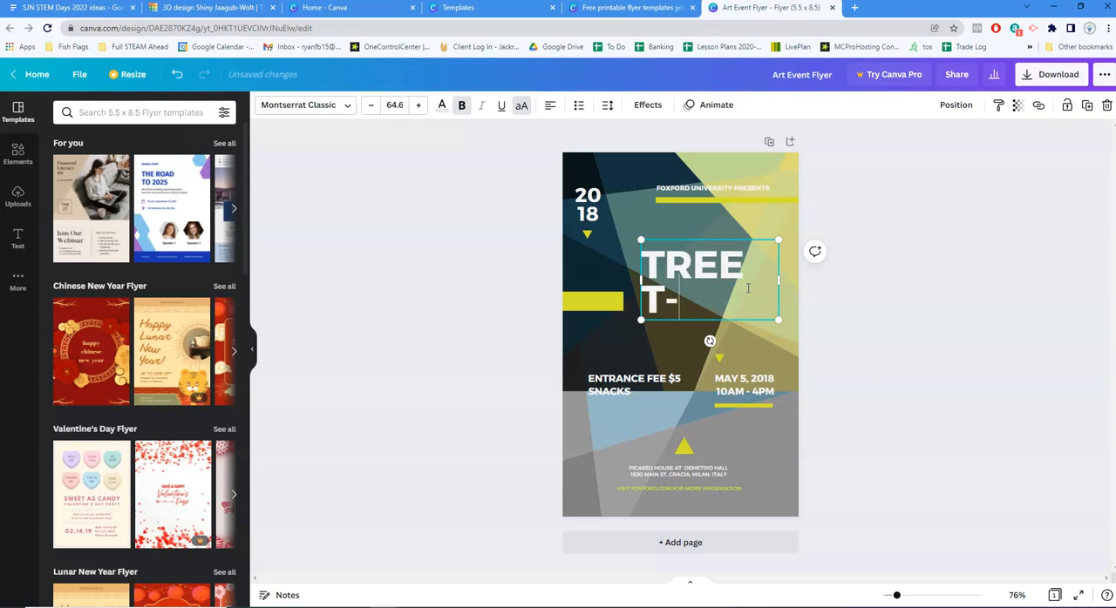
text(PEE)
click(987, 337)
Replace the entrance fee and snacks text with "DEMO DAY - $5"
click(668, 374)
click(652, 378)
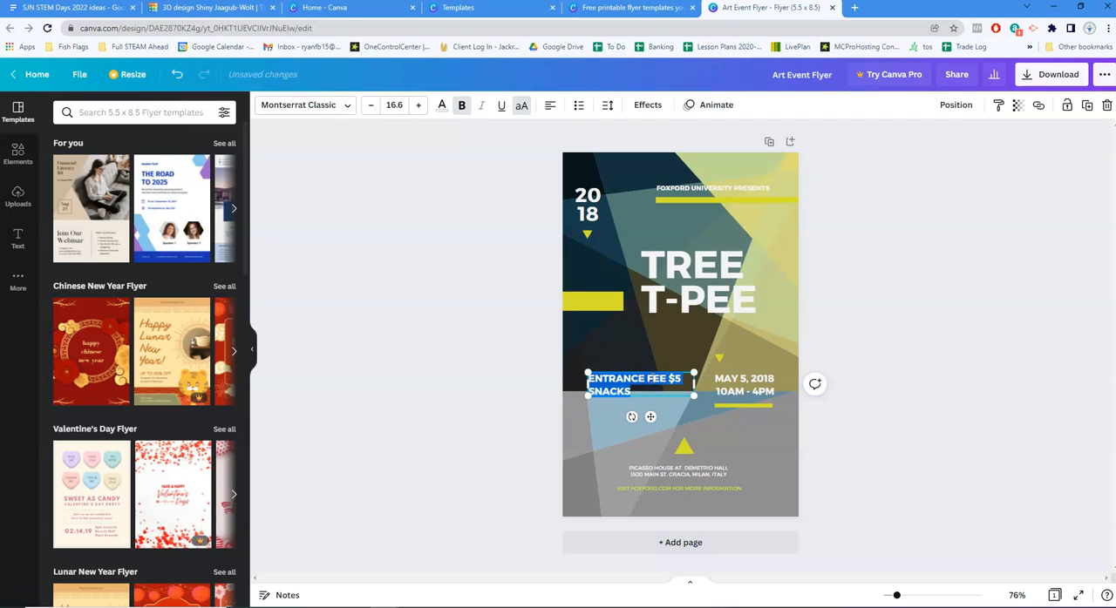
text(DEMP)
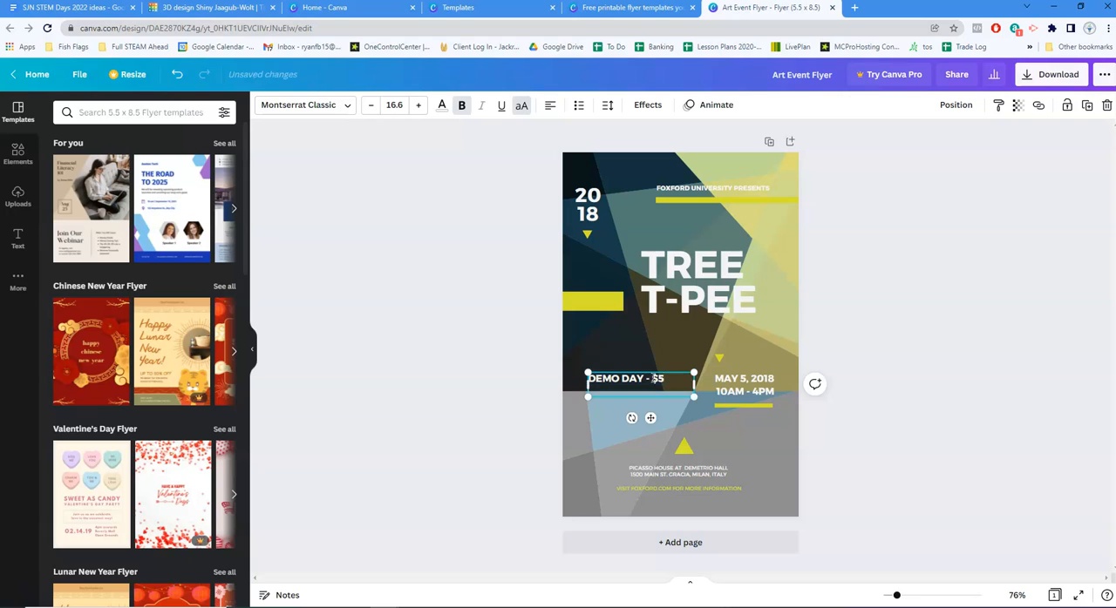
click(918, 181)
Leave the flyer's presenter line as it is and return to the home page
click(723, 188)
click(965, 228)
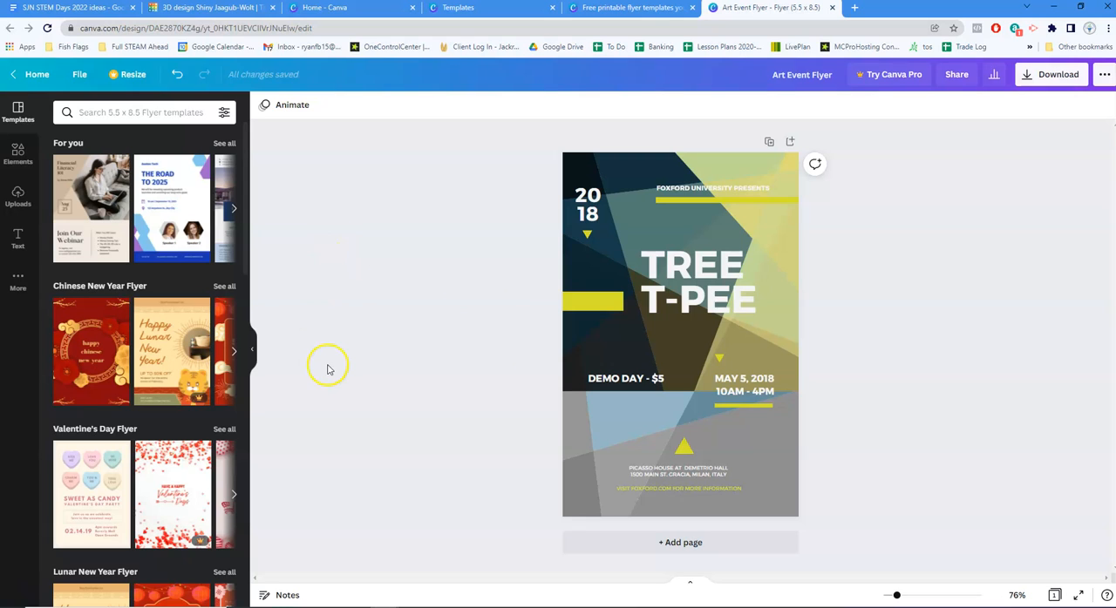
click(35, 74)
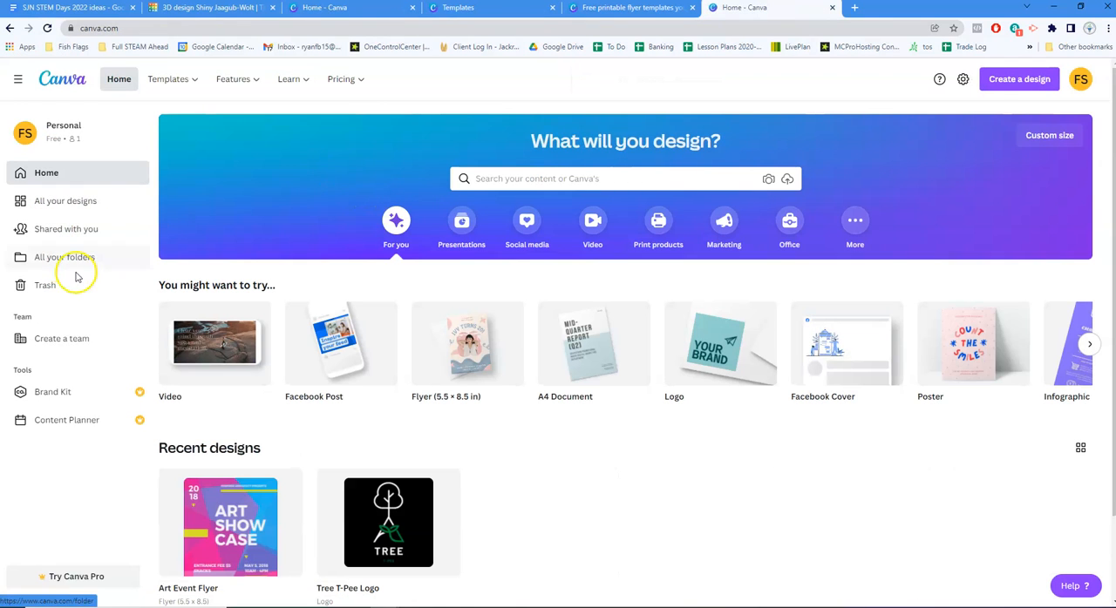
Browse the trending video templates and filter them to free ones only
mouse_move(169, 77)
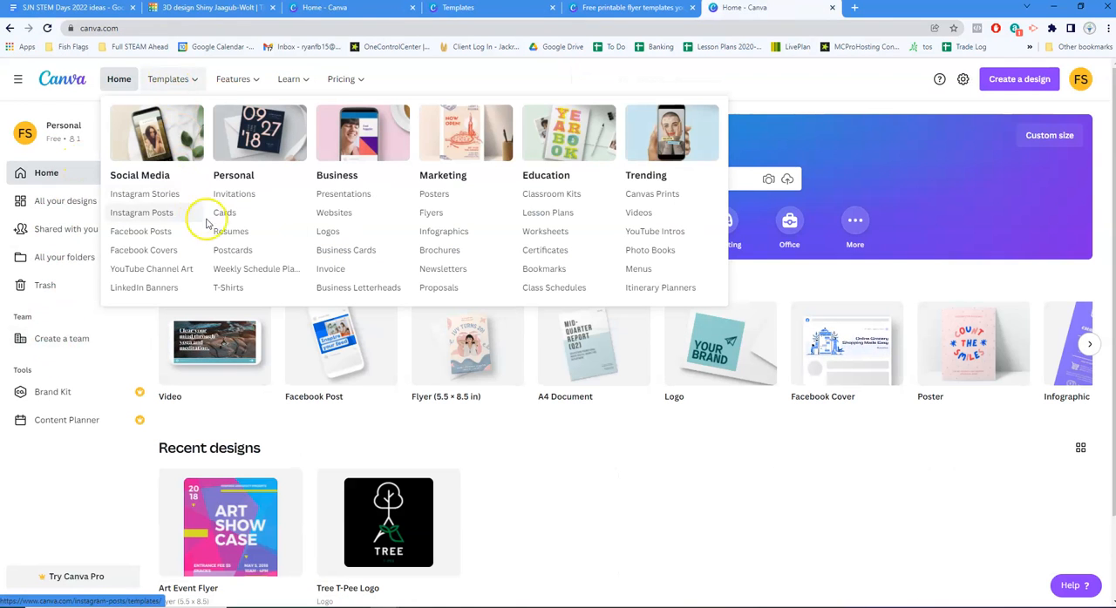
click(639, 214)
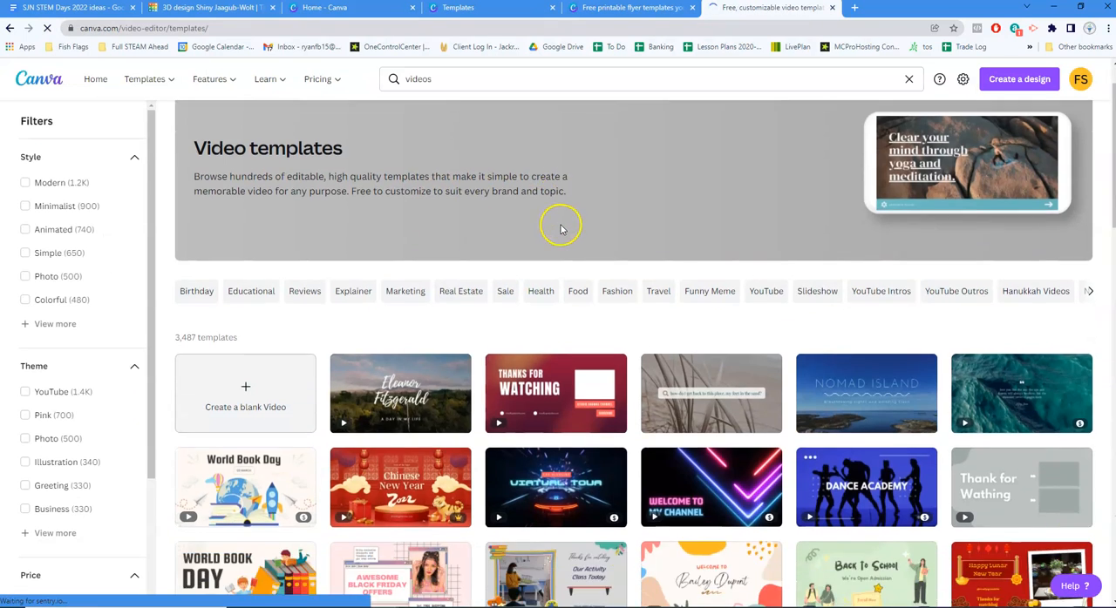
scroll(554, 192, down, 2)
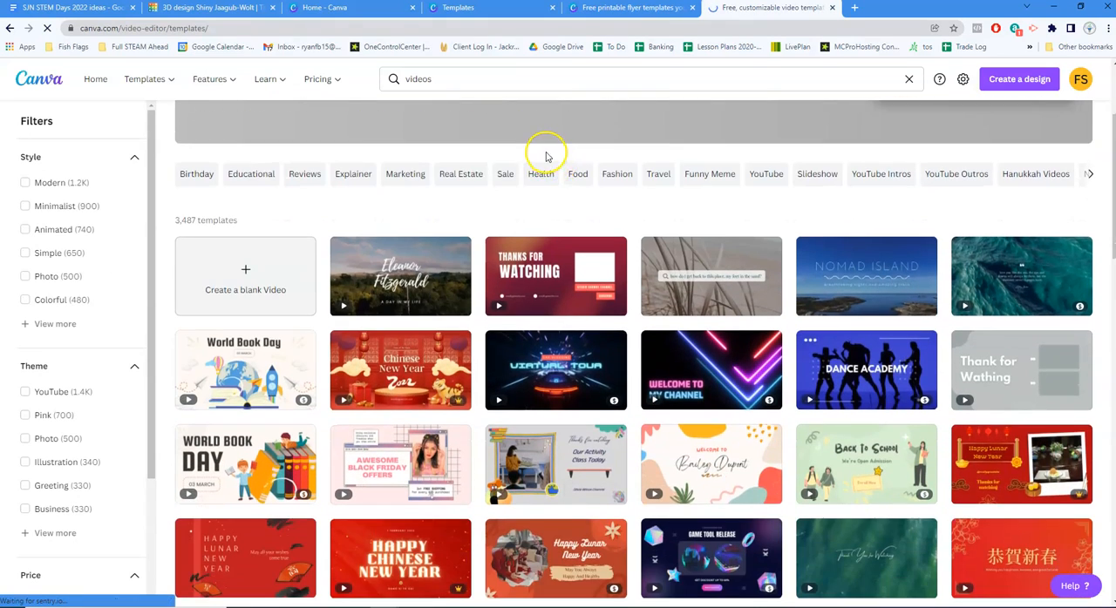
scroll(546, 155, down, 1)
scroll(847, 424, down, 1)
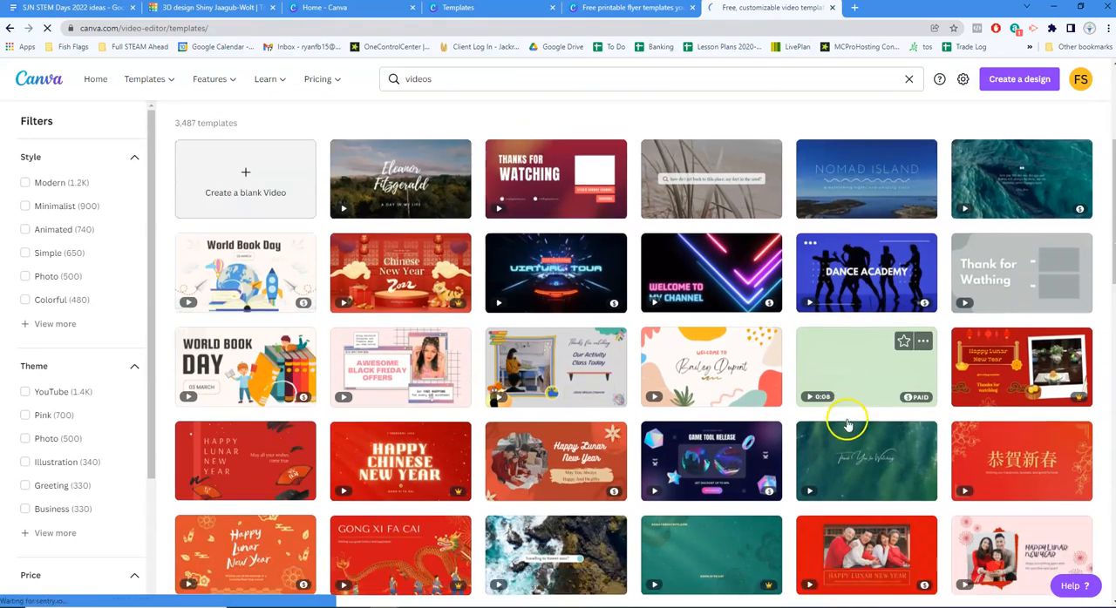
scroll(847, 424, down, 4)
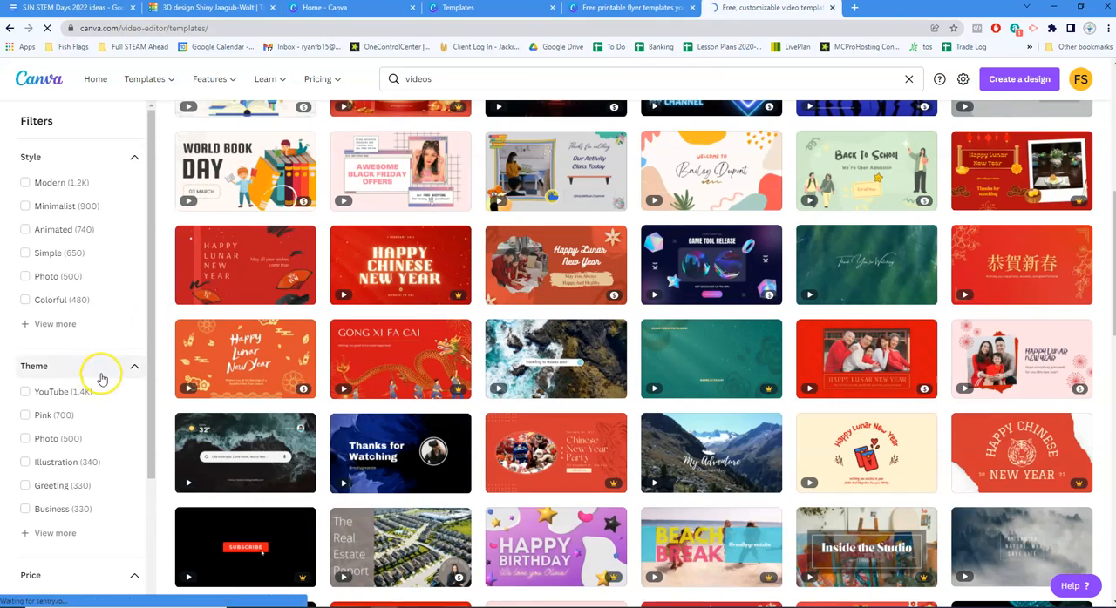
scroll(100, 388, down, 1)
scroll(61, 462, down, 2)
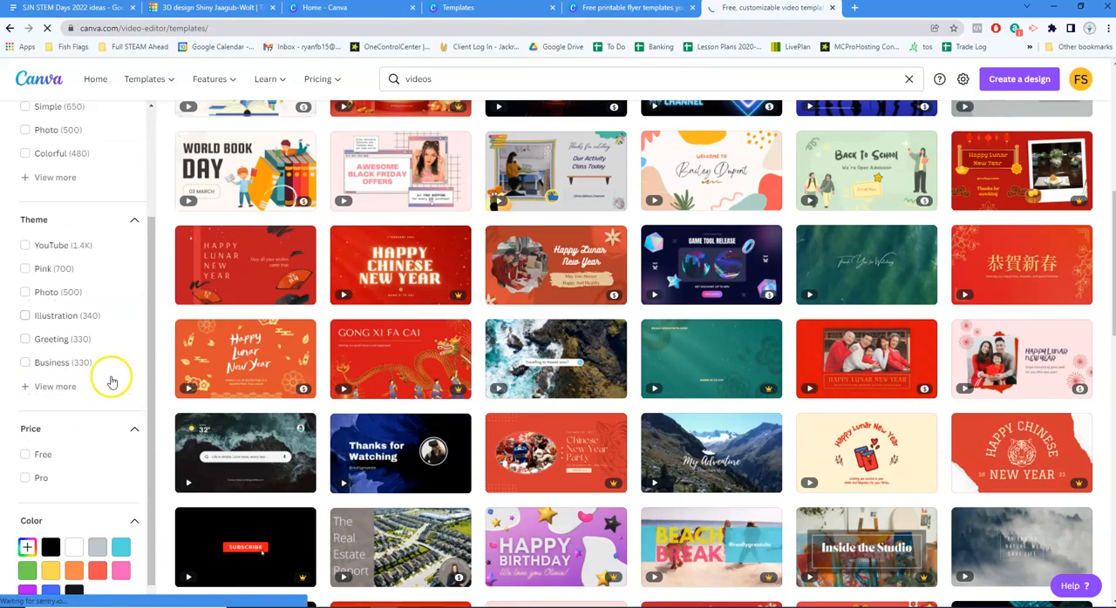
click(24, 438)
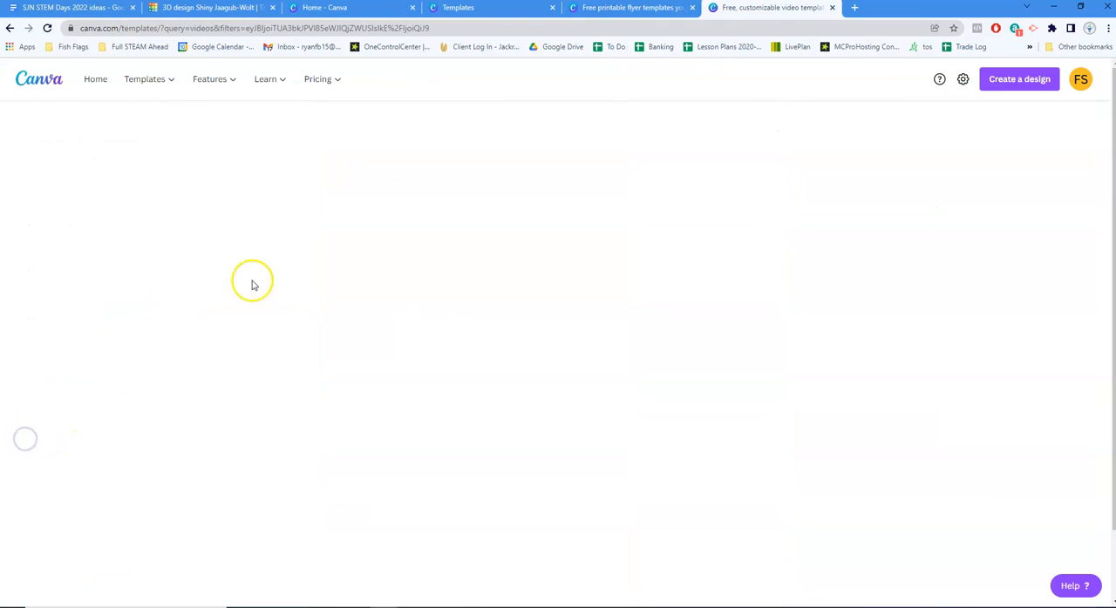
Open the Green Minimalist Aerial Landscape Vlog Intro Youtube Thumbnail template for customizing
scroll(507, 275, down, 3)
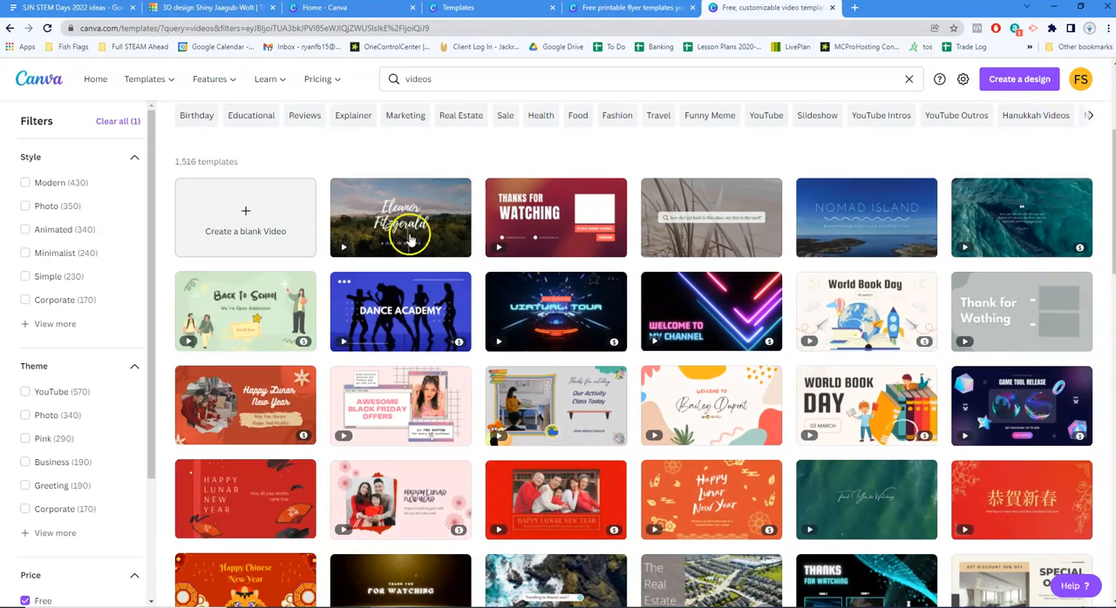
click(397, 214)
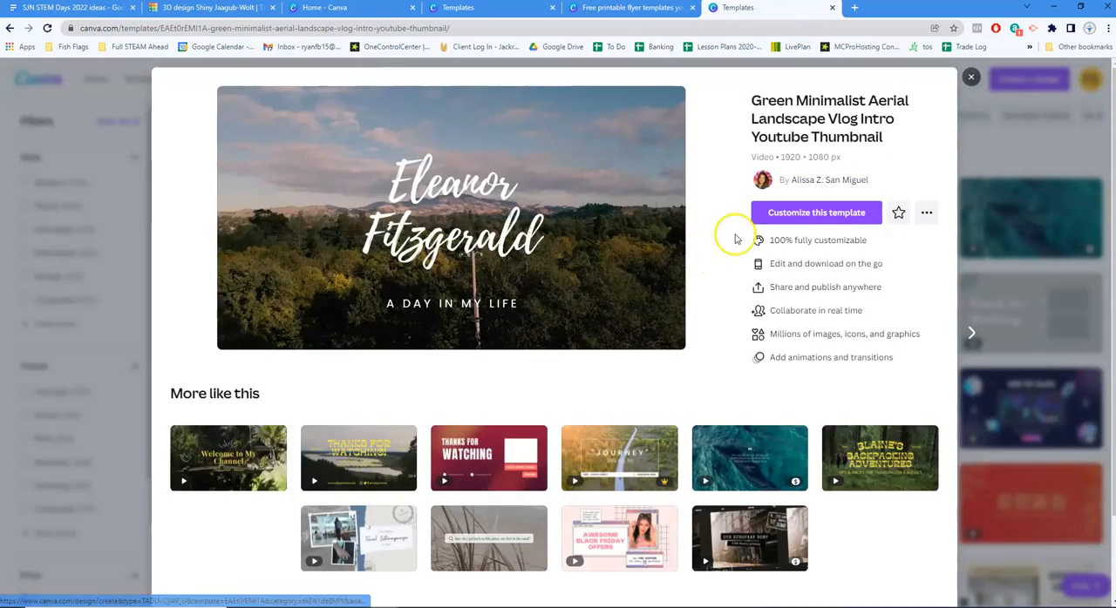
click(820, 213)
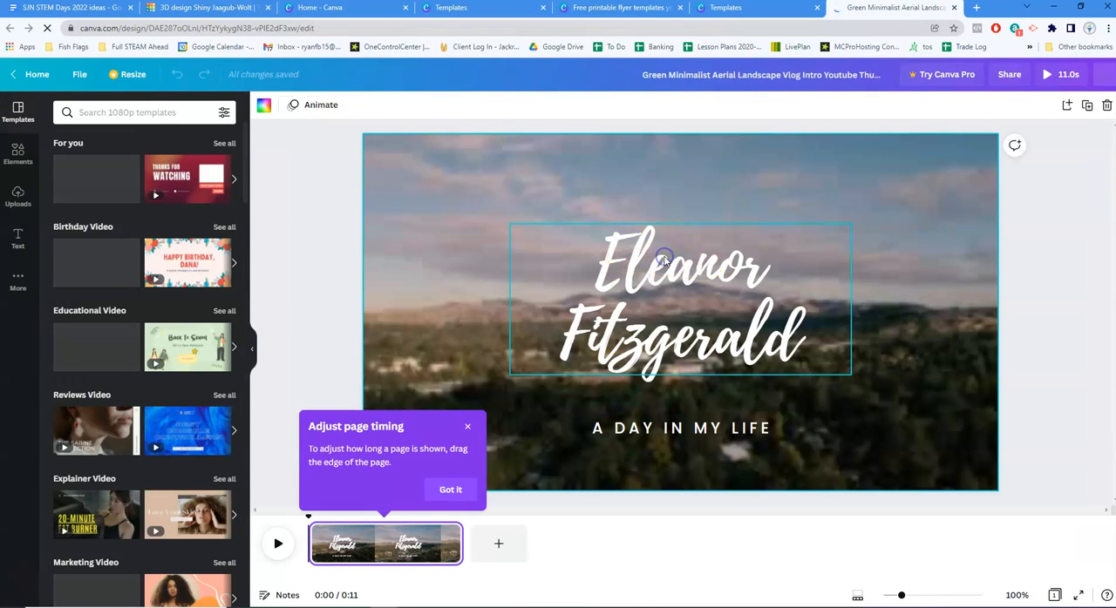
Replace the large script name in the video's title with "Tree T-Pee"
double_click(686, 275)
text(ee)
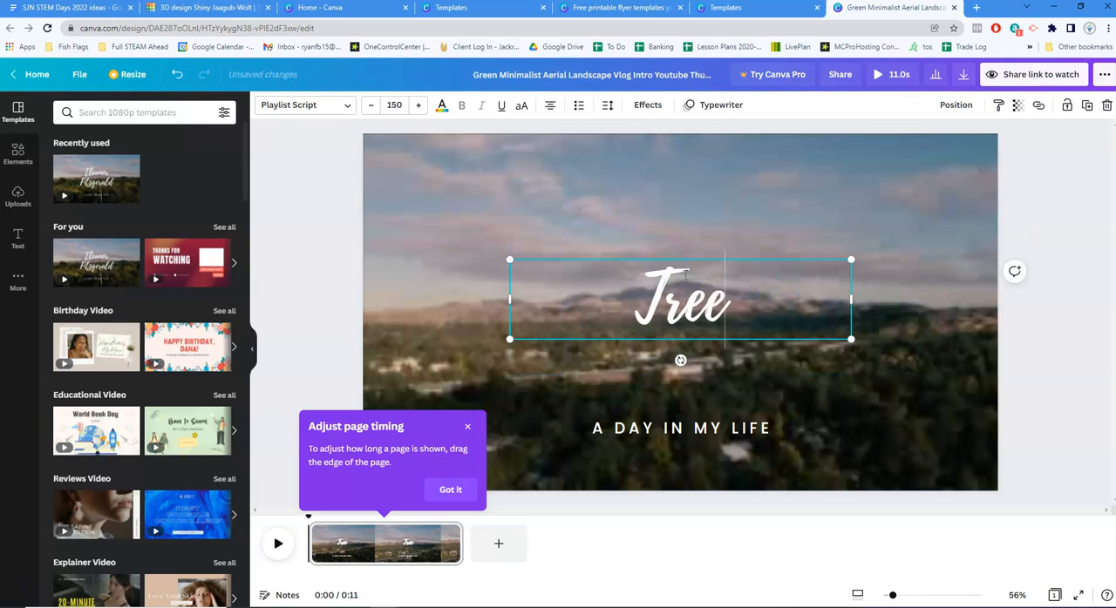
text( T-Pee)
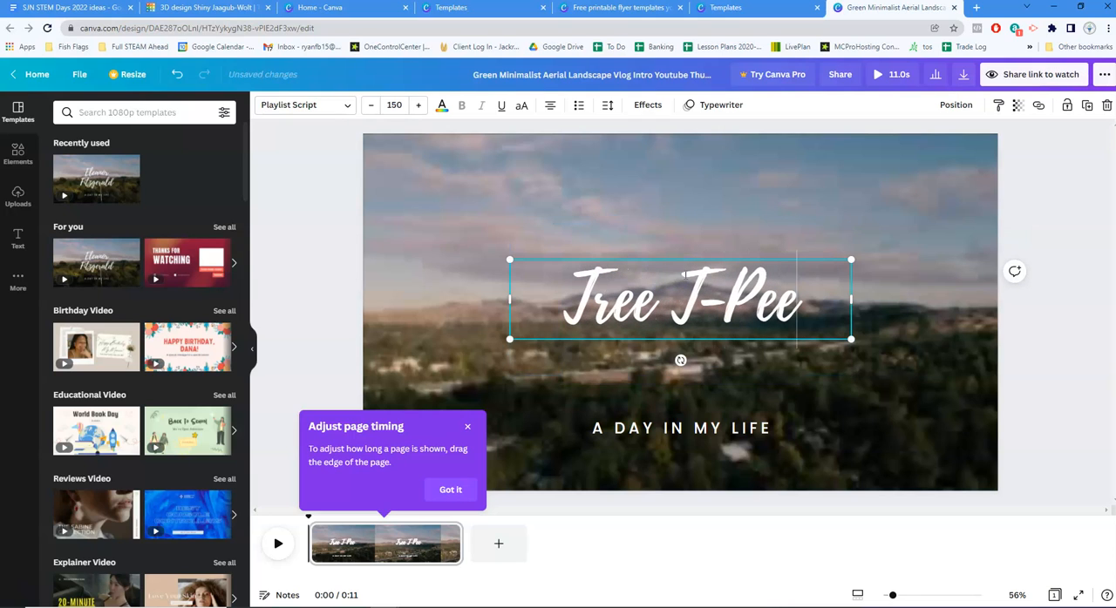
Replace the "A DAY IN MY LIFE" tagline with "A REVOLUTION IN TREE WATERING TECH"
click(702, 428)
click(700, 428)
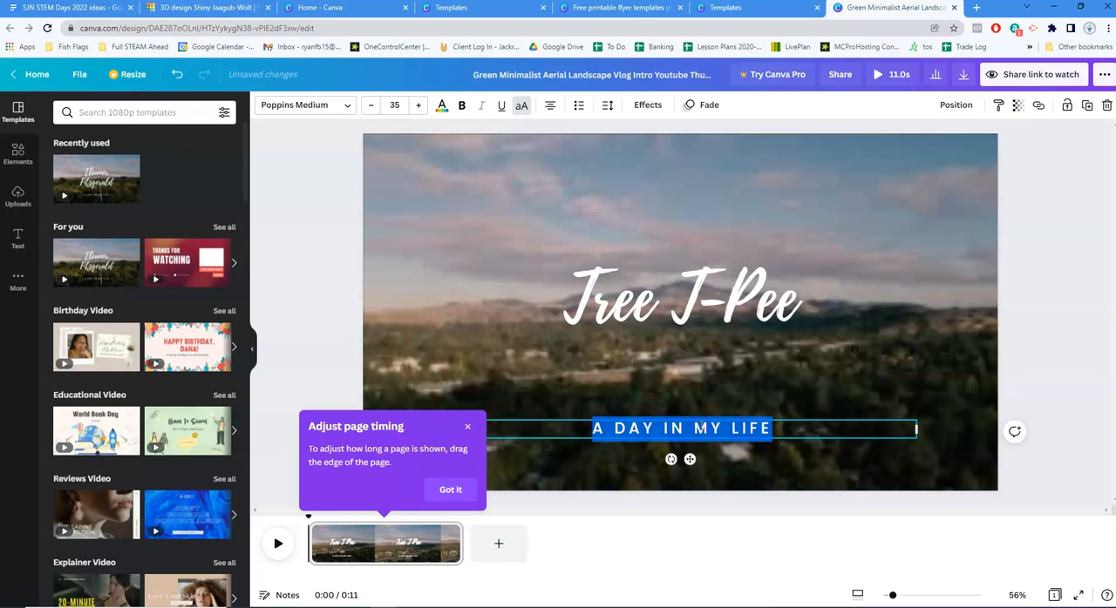
text(A)
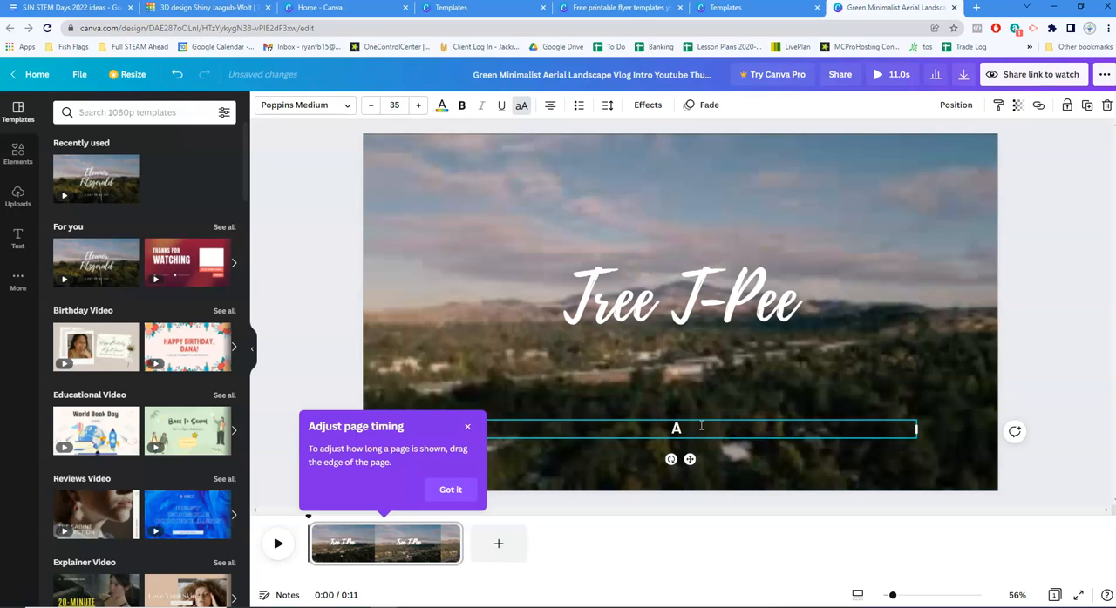
text( REVOLUTION IN )
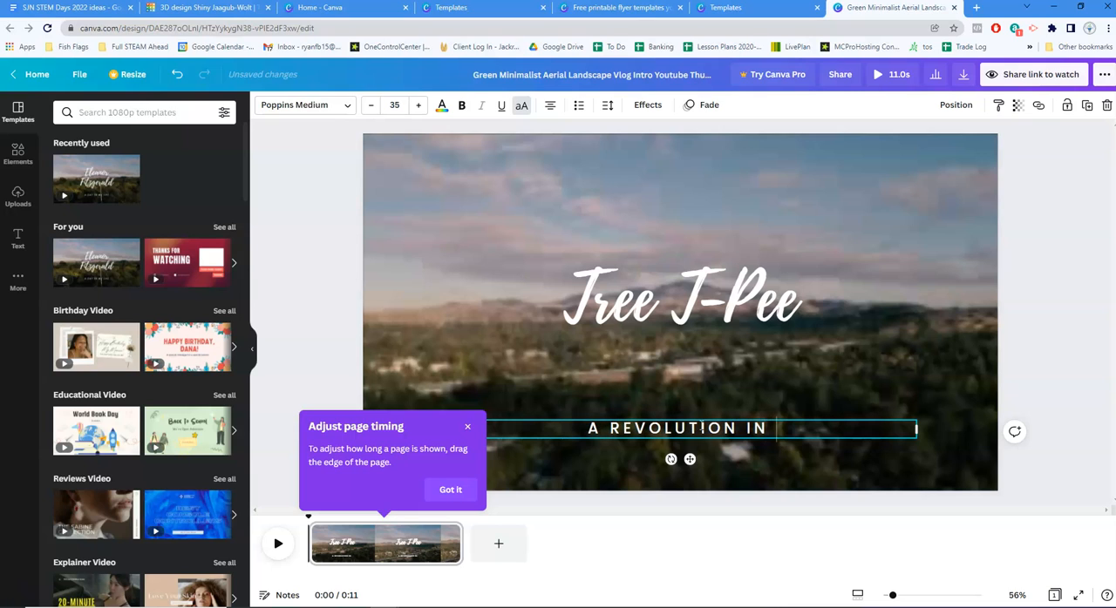
text(TREE W)
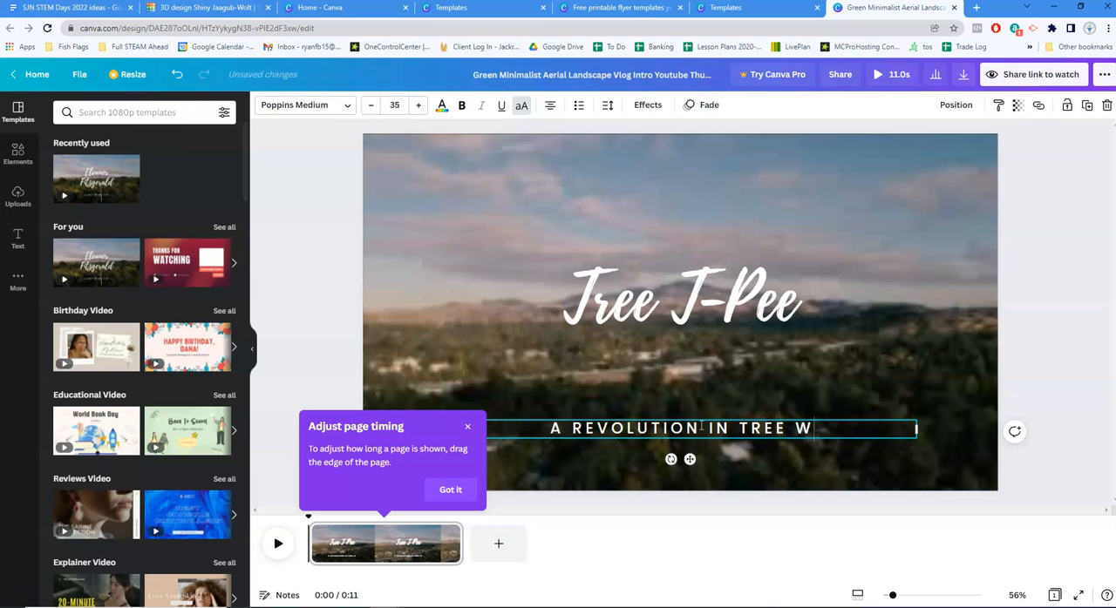
text(ATERING TECH)
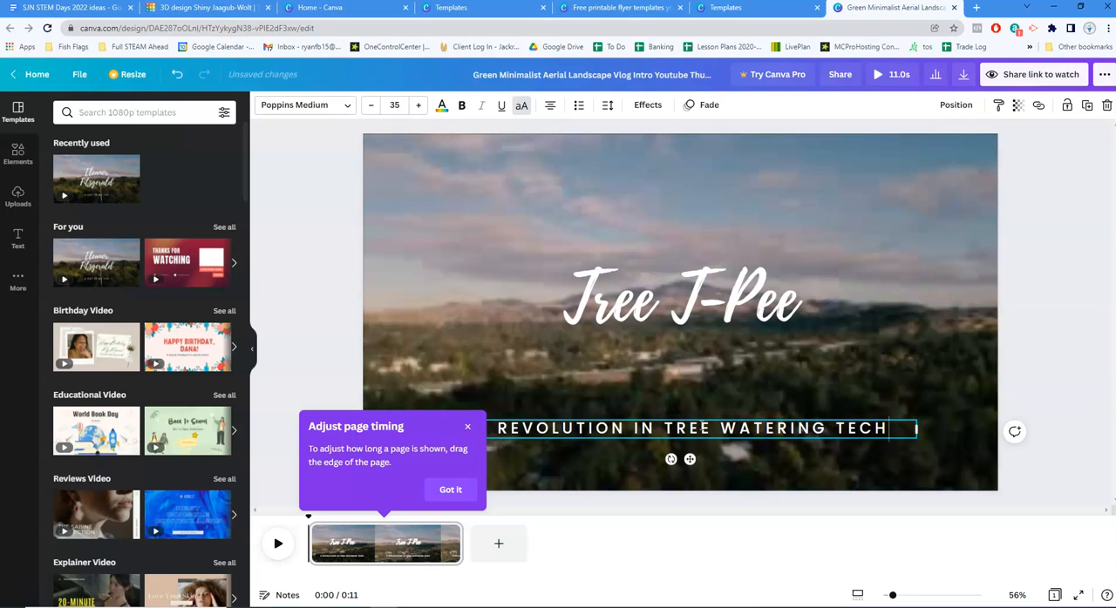
click(1057, 302)
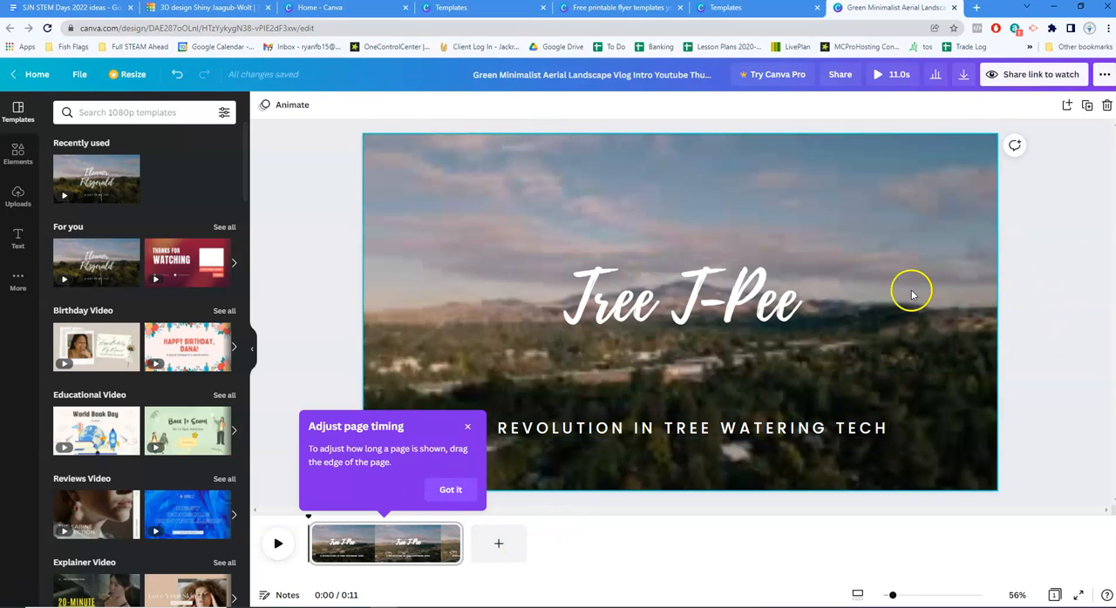
Open the stock video library and look through its clip categories
click(24, 163)
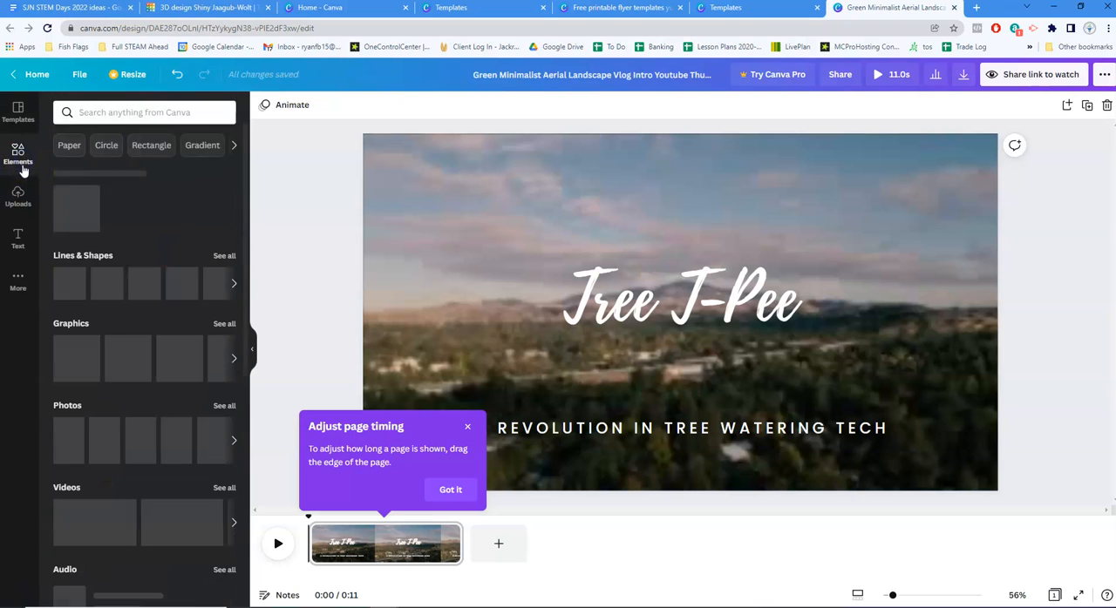
click(18, 293)
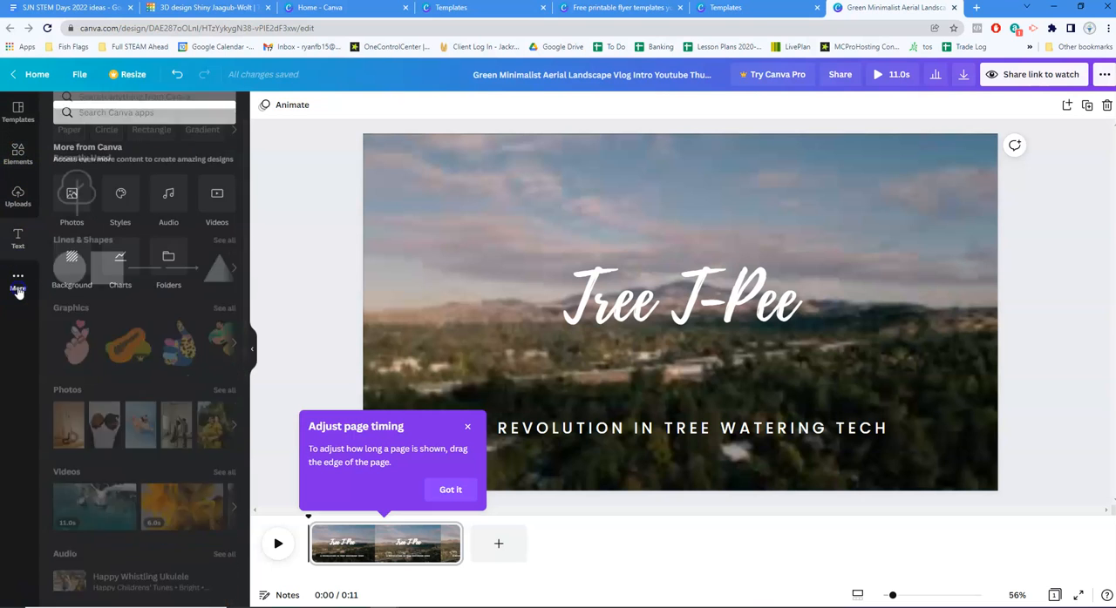
click(217, 196)
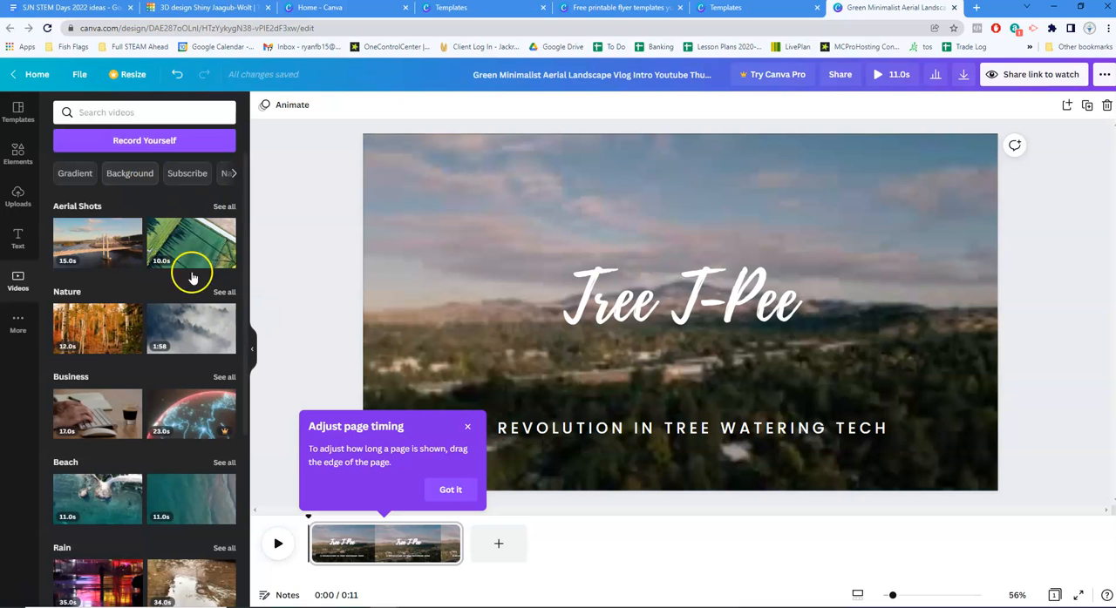
scroll(202, 284, down, 1)
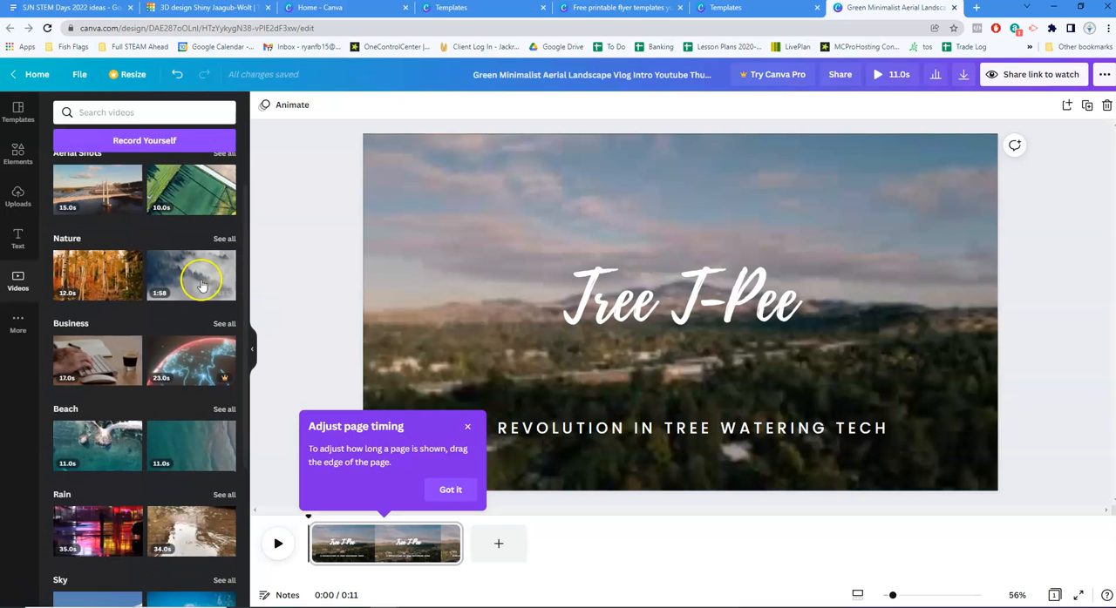
Dismiss the page timing tip and preview the intro video, pausing it partway
click(465, 428)
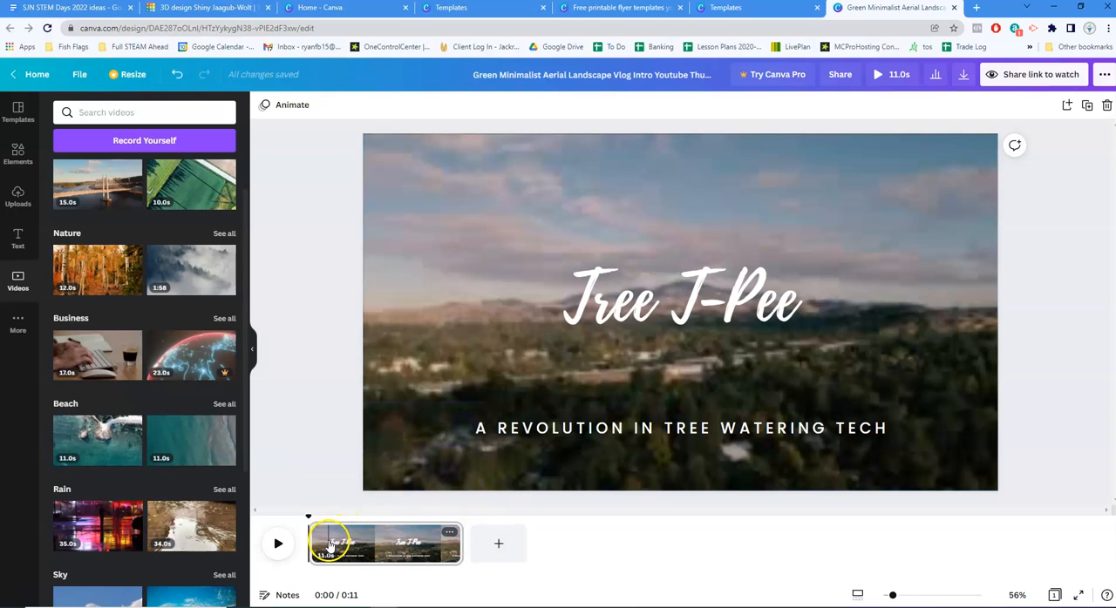
click(279, 543)
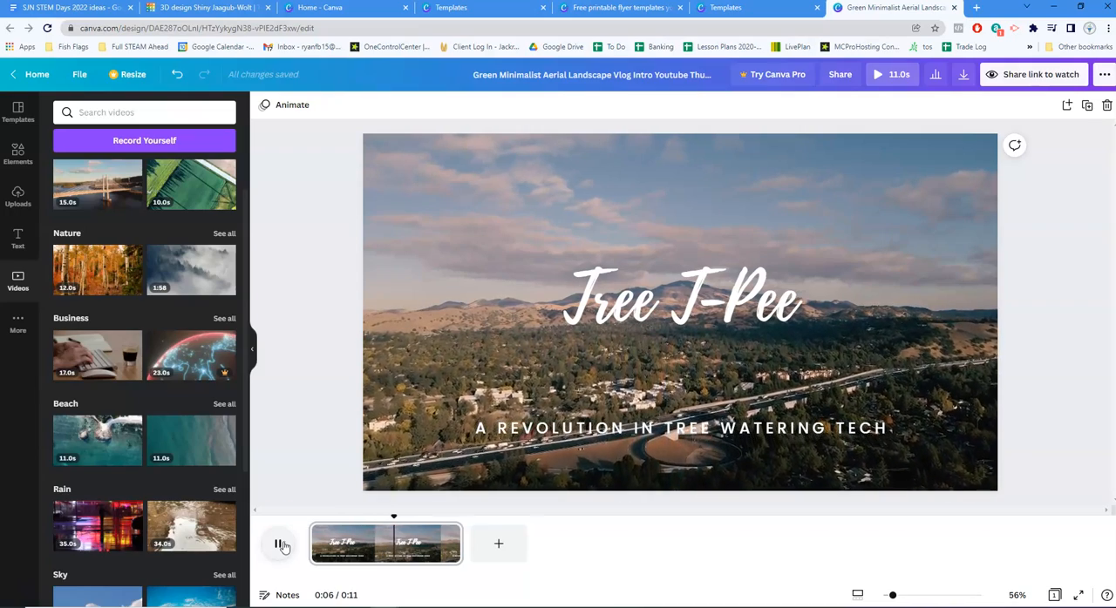
click(277, 547)
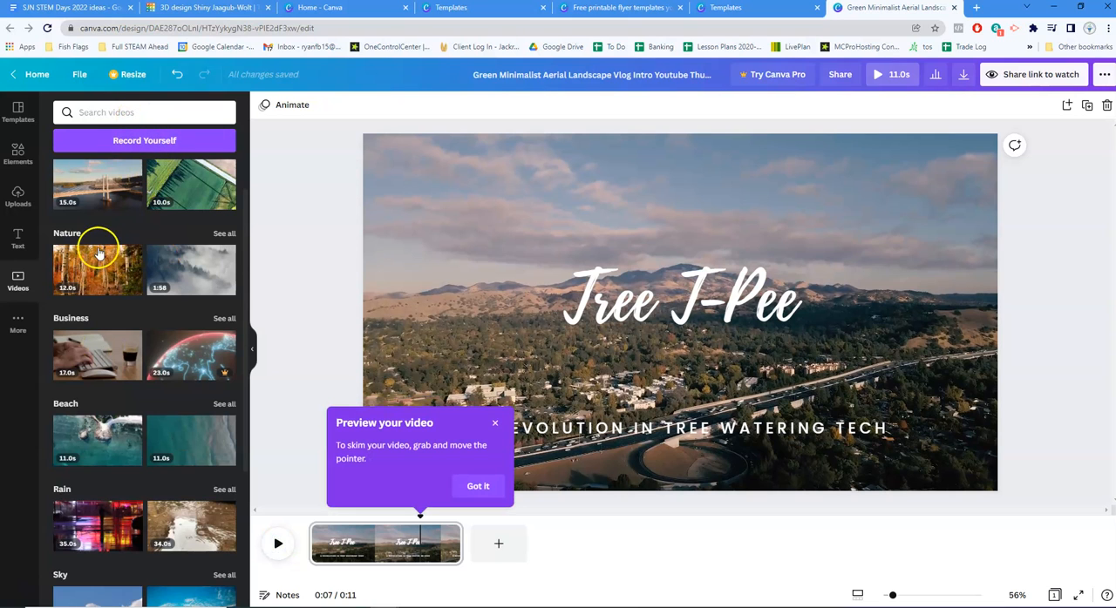
Show all Nature clips and add the free 12-second autumn birch forest video as the second page
click(222, 234)
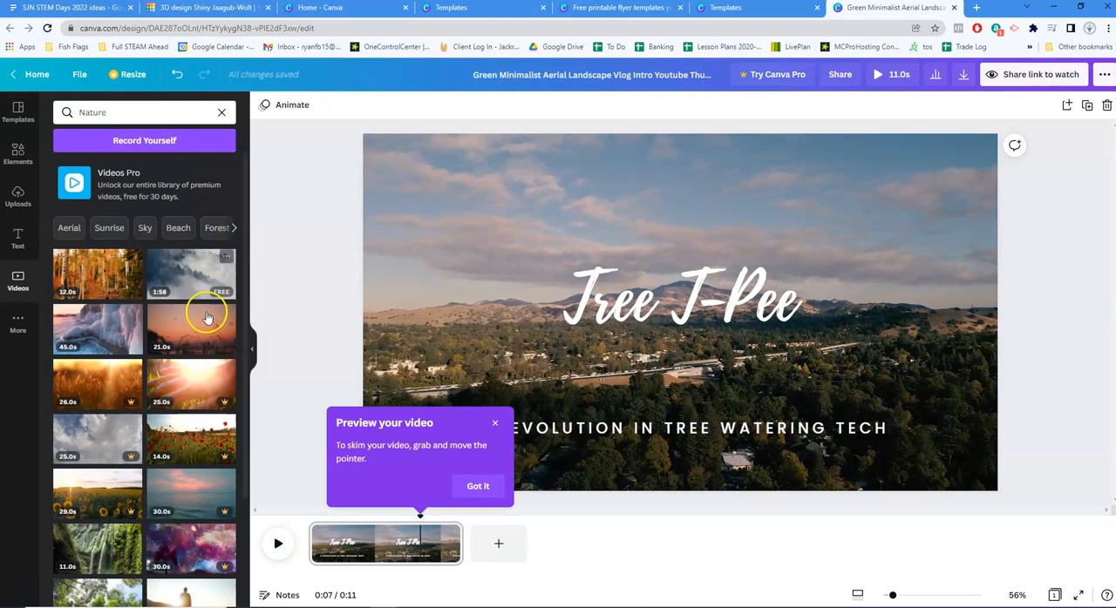
scroll(199, 312, down, 2)
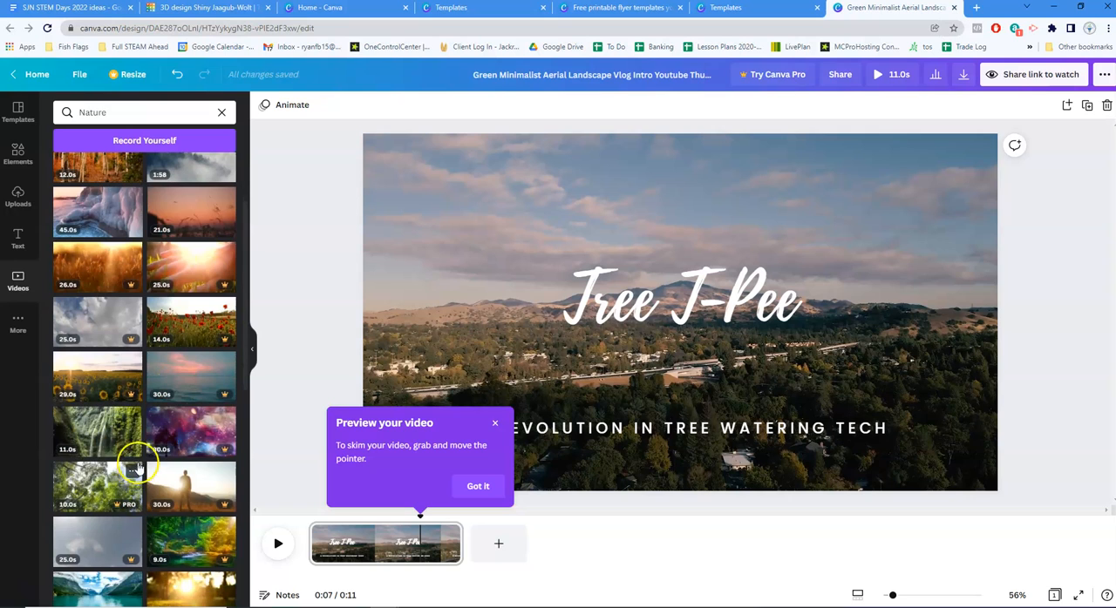
scroll(126, 312, up, 2)
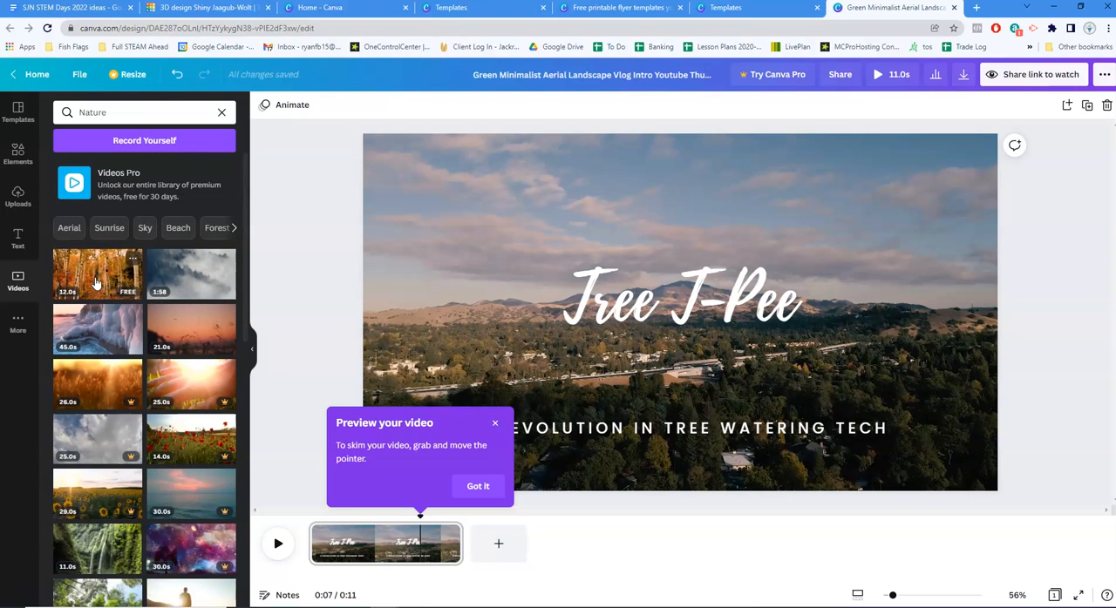
drag(96, 283, 523, 545)
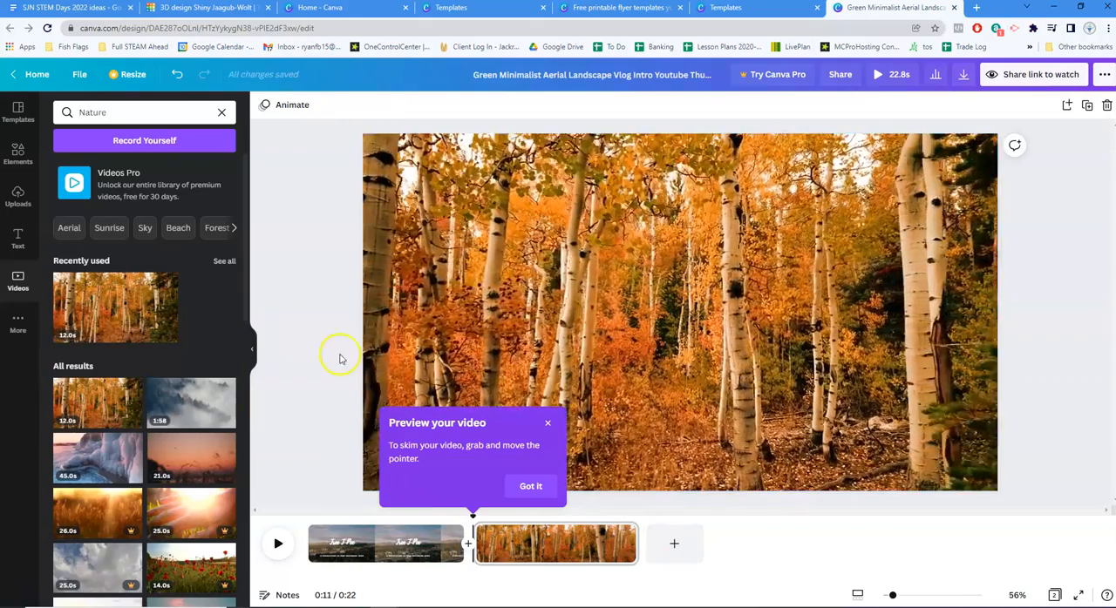
Add the "Happy BIRTHDAY" font combination to the forest page and replace its script word with "Stronger"
click(19, 239)
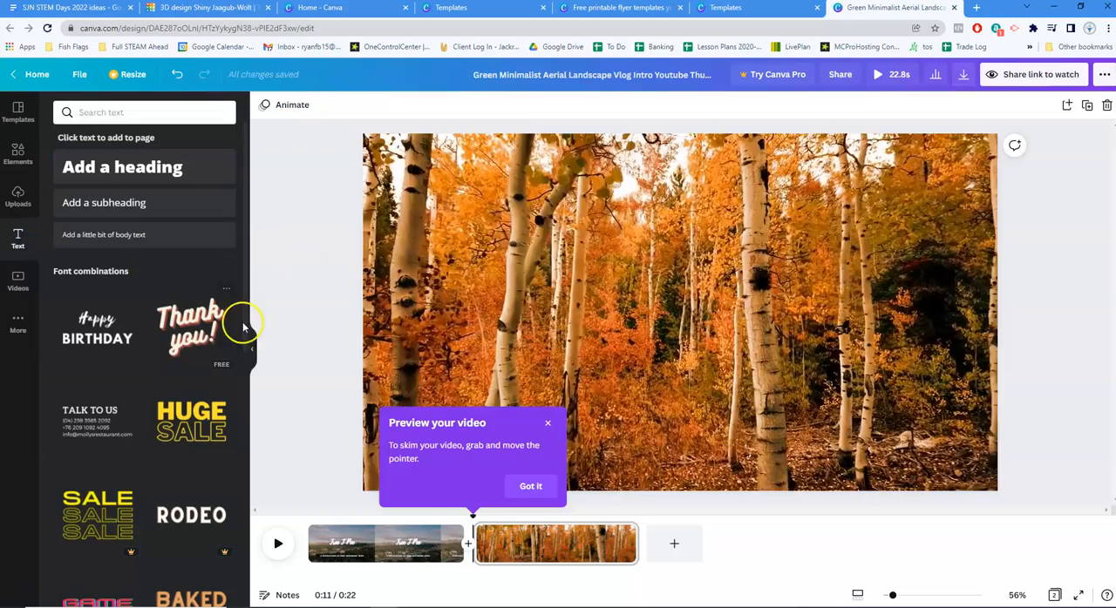
drag(96, 329, 667, 253)
click(668, 253)
double_click(663, 228)
text(Stronger)
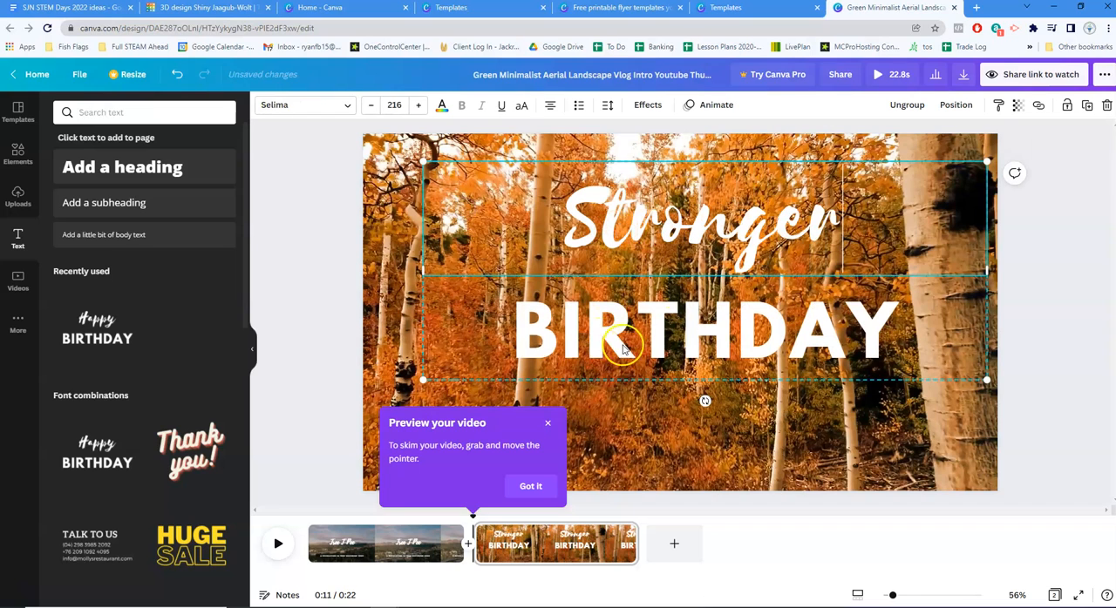
Replace the word "BIRTHDAY" on the forest page with "TREES" and dismiss the video preview tip
double_click(659, 324)
text(TREES)
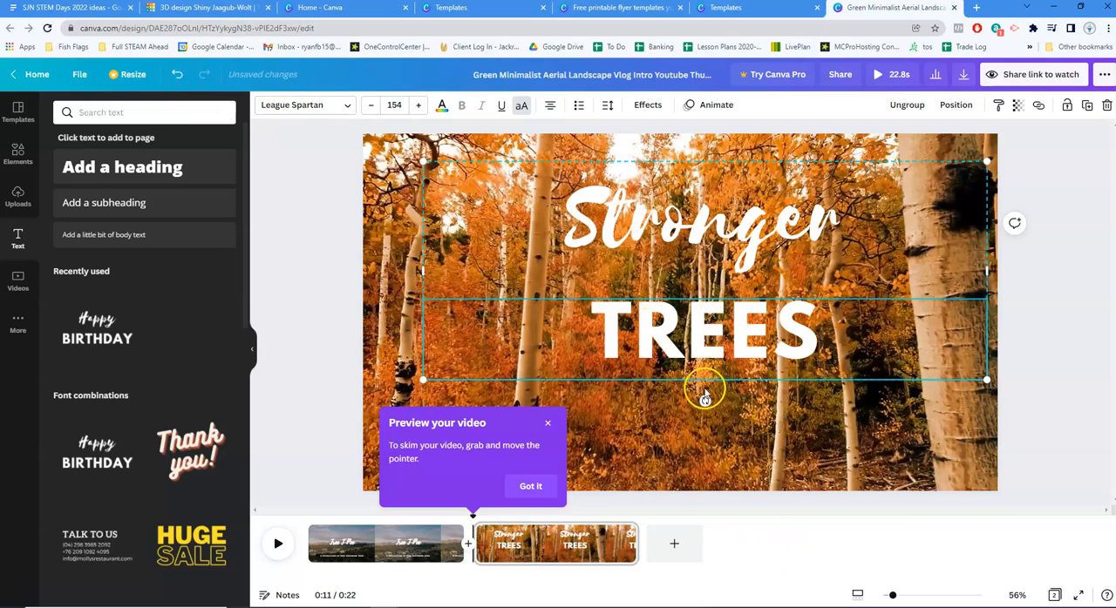
click(694, 447)
click(550, 427)
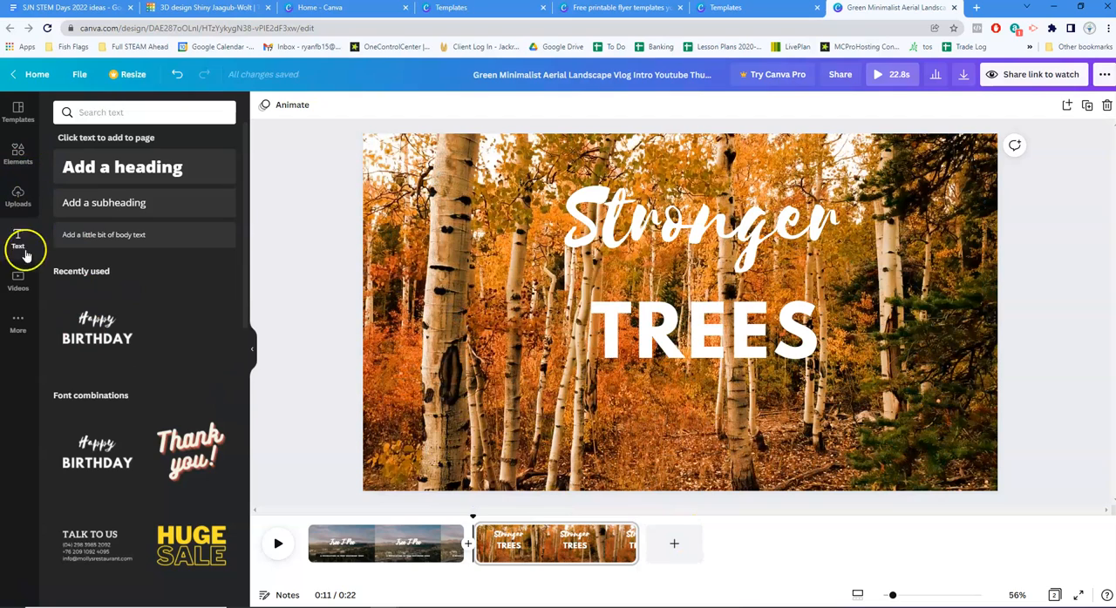
Find the free 11-second waterfall video among the Nature clips and add it as the third page
click(18, 281)
scroll(165, 366, down, 8)
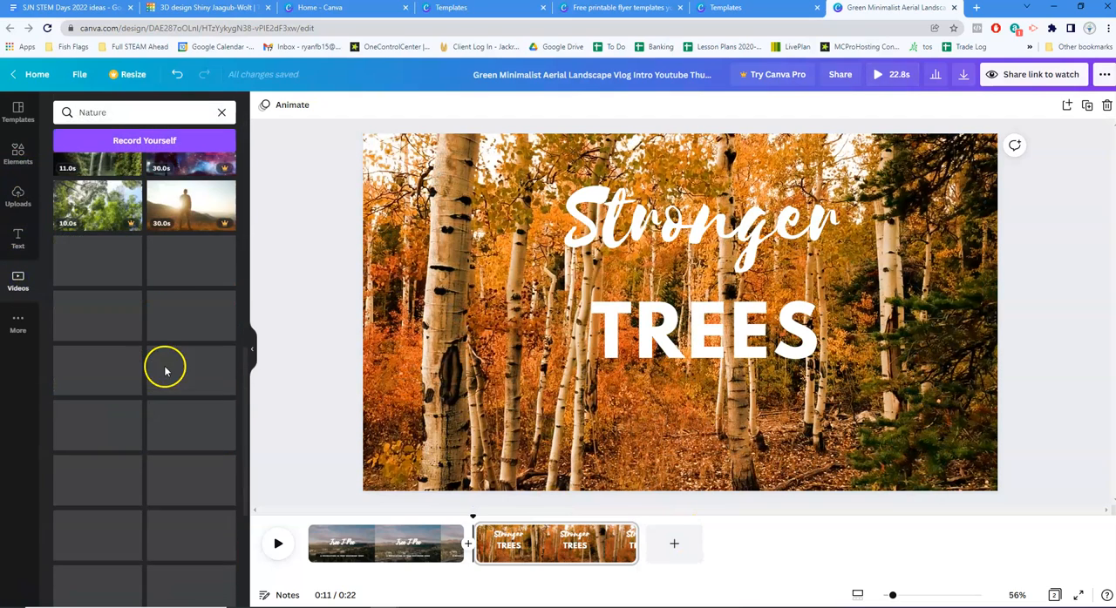
scroll(154, 342, up, 1)
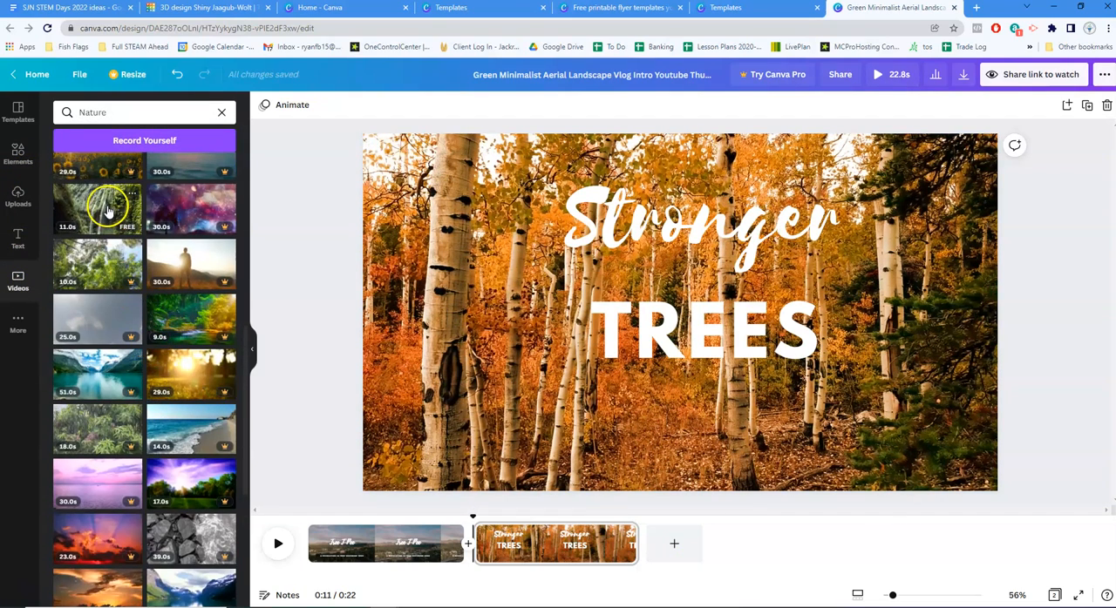
drag(107, 211, 694, 548)
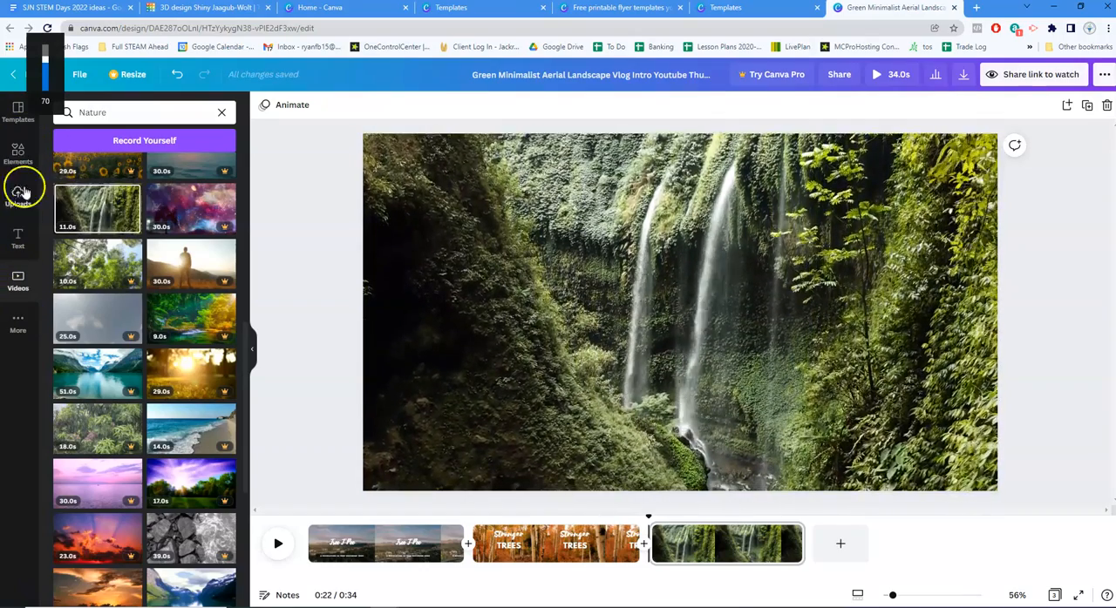
Add the "Happy BIRTHDAY" font combination to the waterfall page and change its text to "80% less" and "WATER"
click(24, 241)
drag(110, 333, 477, 223)
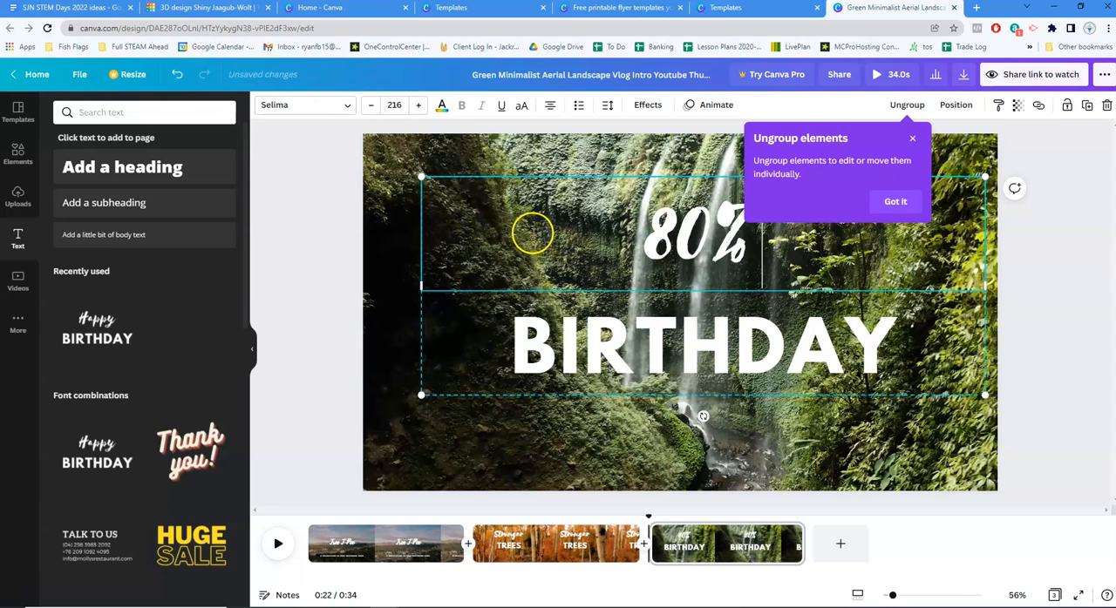
click(548, 339)
click(734, 249)
text(less)
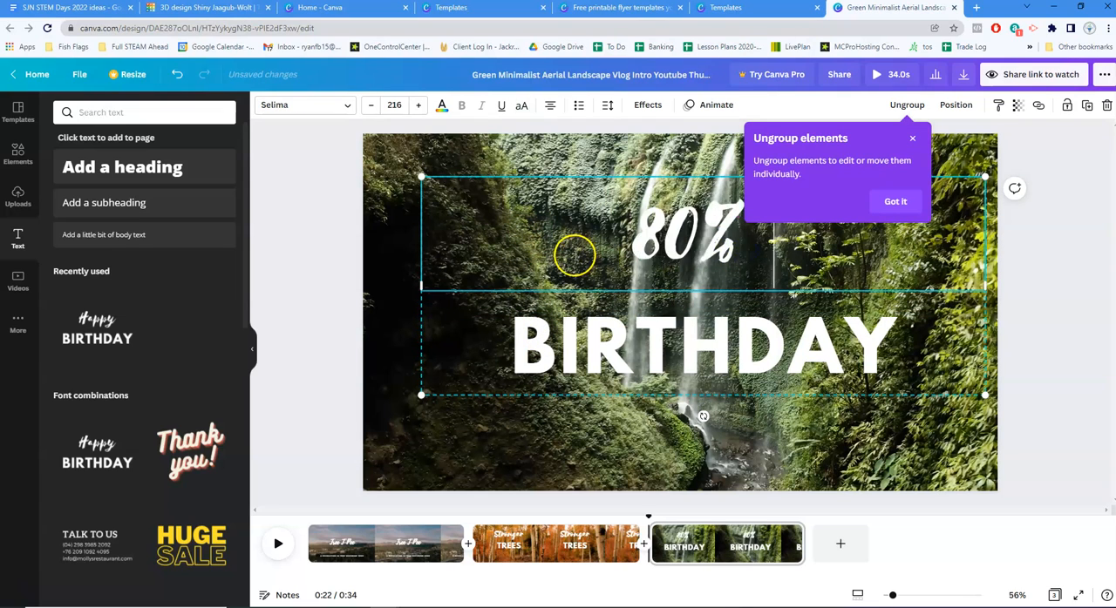
double_click(595, 350)
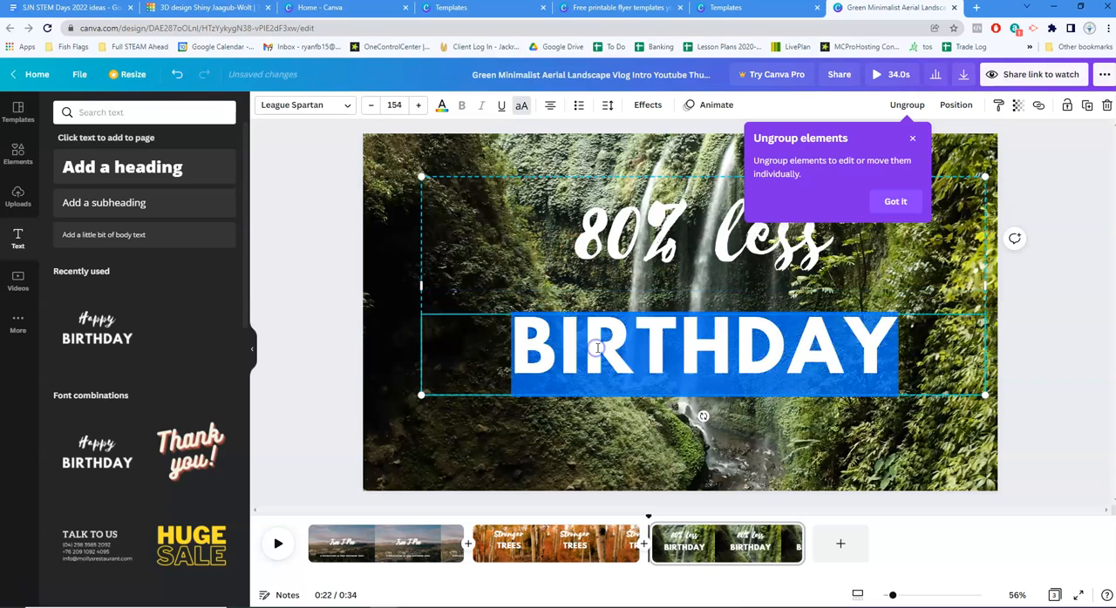
click(1069, 314)
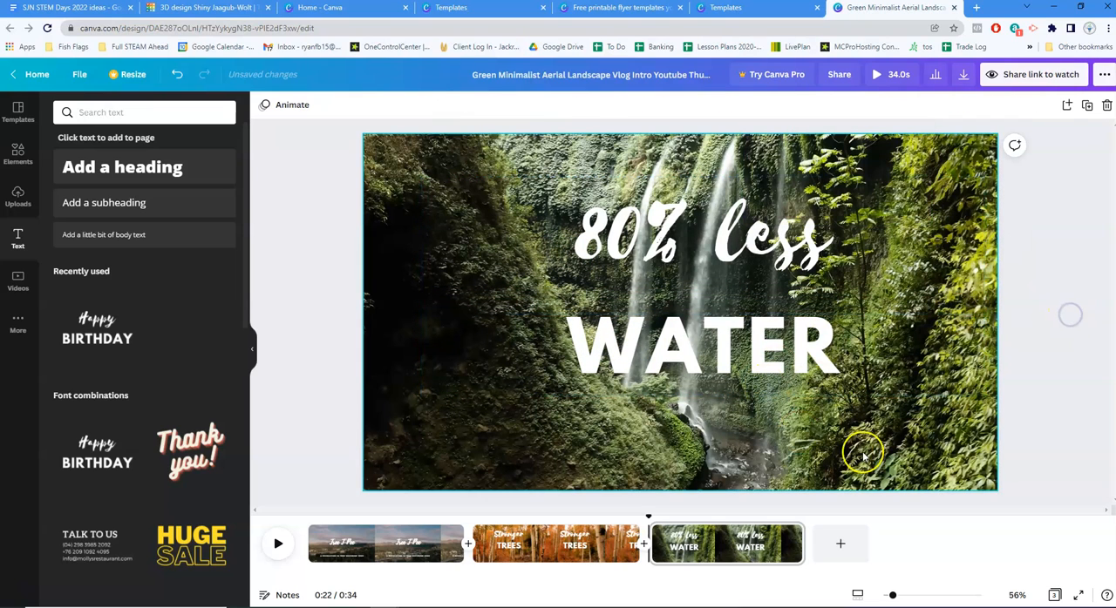
Preview the video from the start, trim the end of the intro page for a 29.7-second total, and preview again
click(278, 546)
drag(676, 515, 297, 505)
click(280, 541)
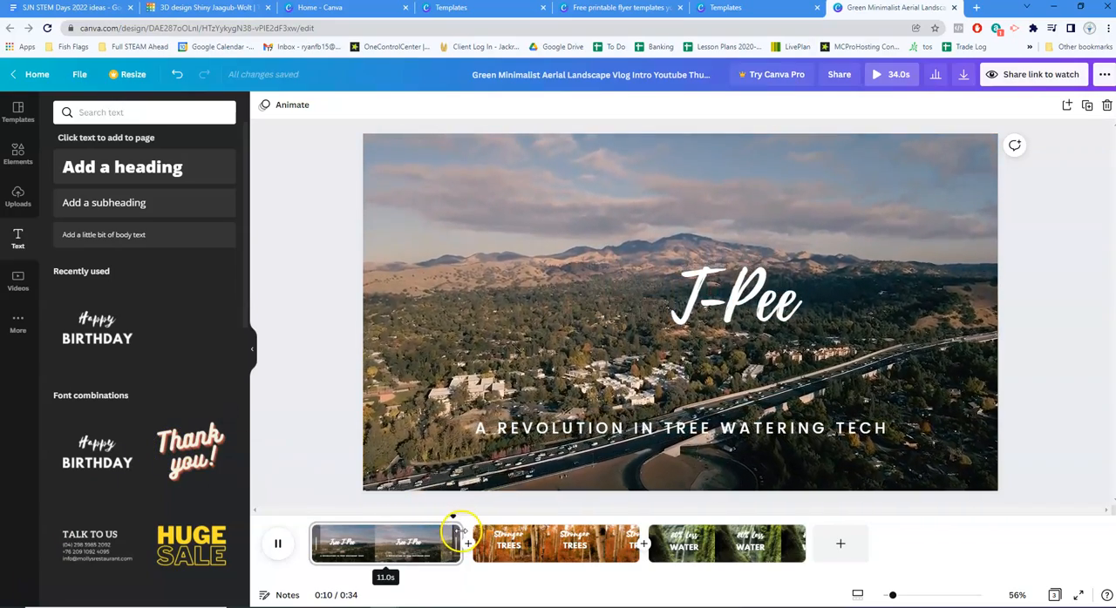
drag(456, 533, 396, 539)
click(279, 542)
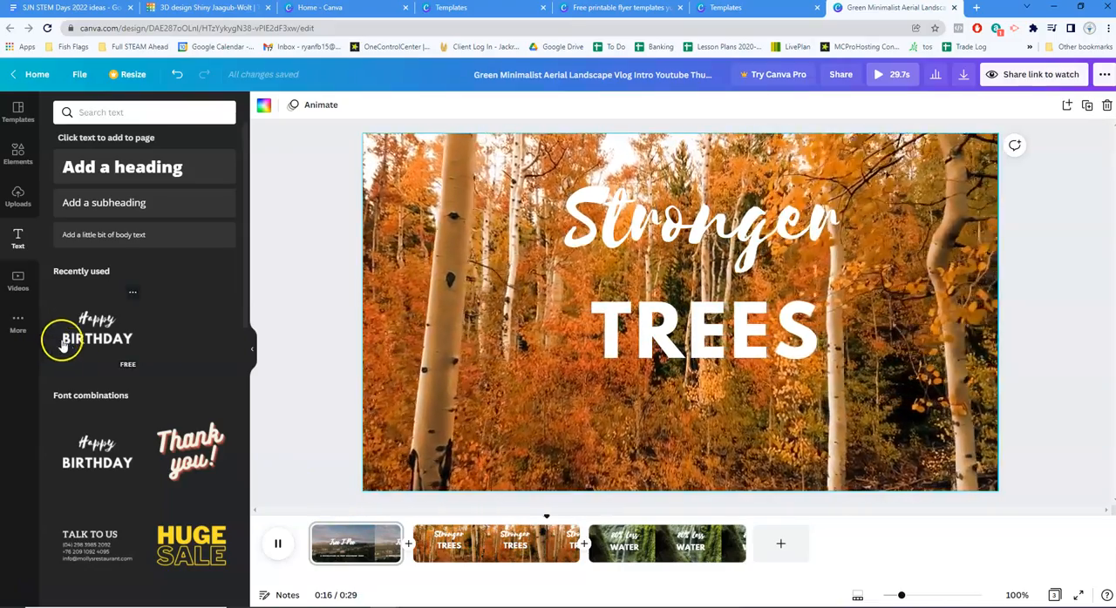
click(280, 545)
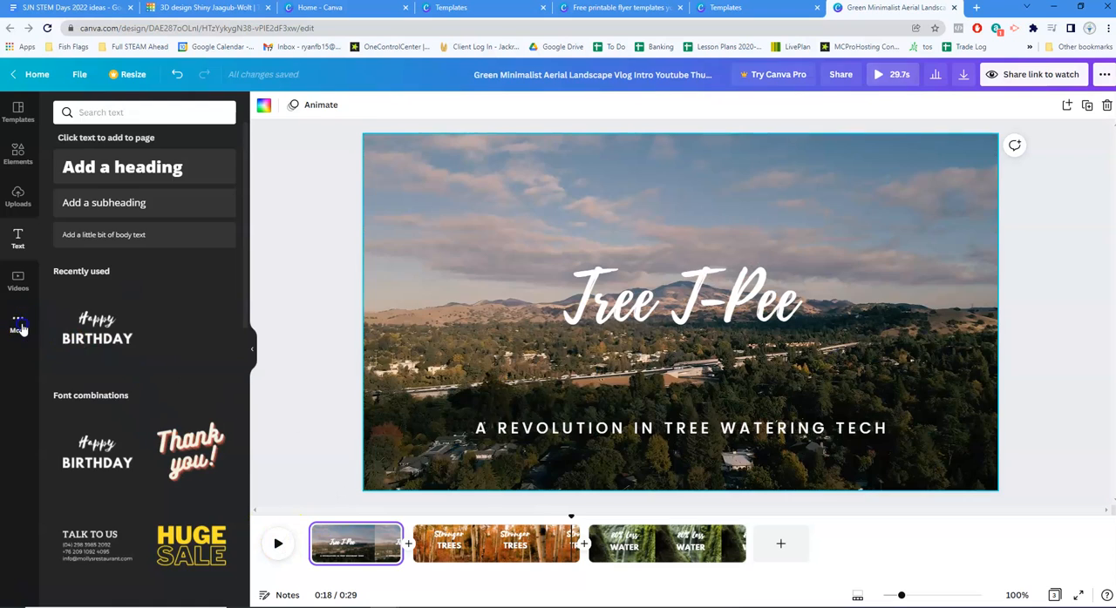
Browse the audio library's tracks and categories and show the Advertising music
click(19, 324)
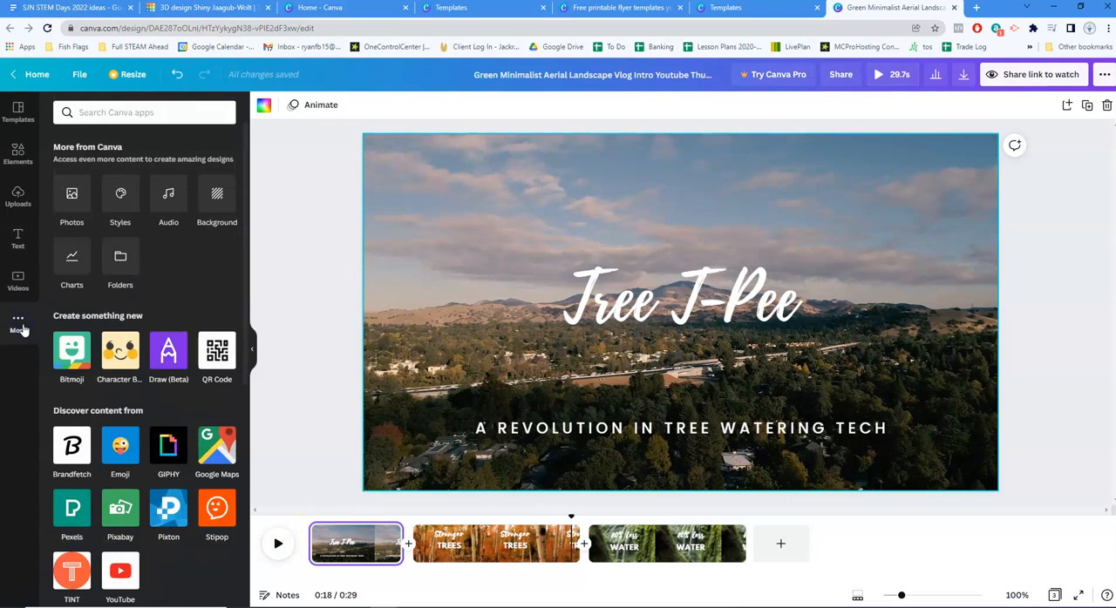
click(174, 213)
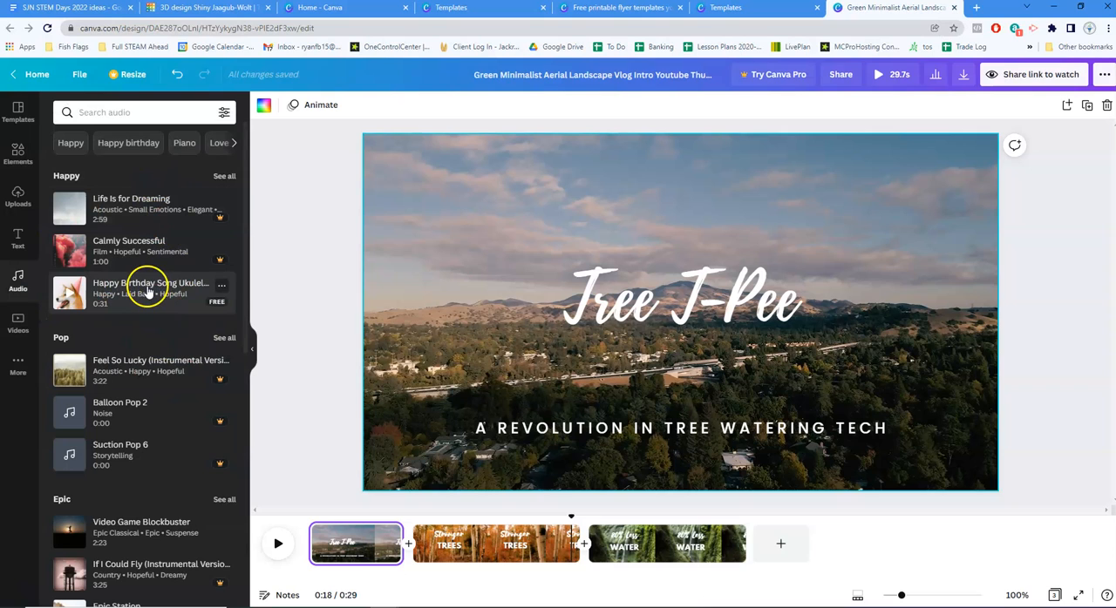
scroll(165, 358, down, 1)
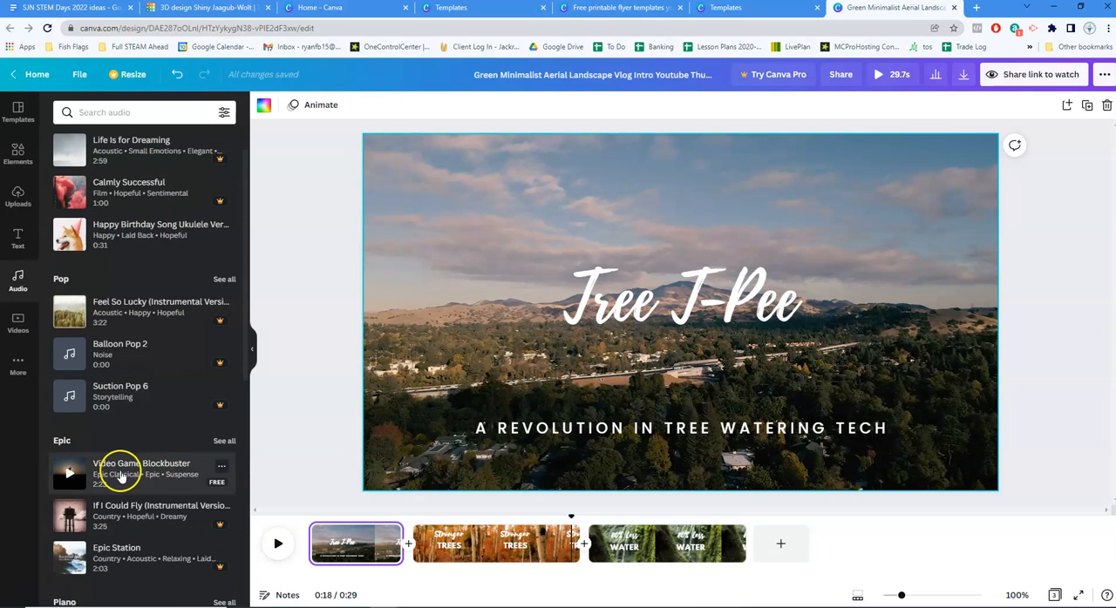
scroll(131, 349, up, 1)
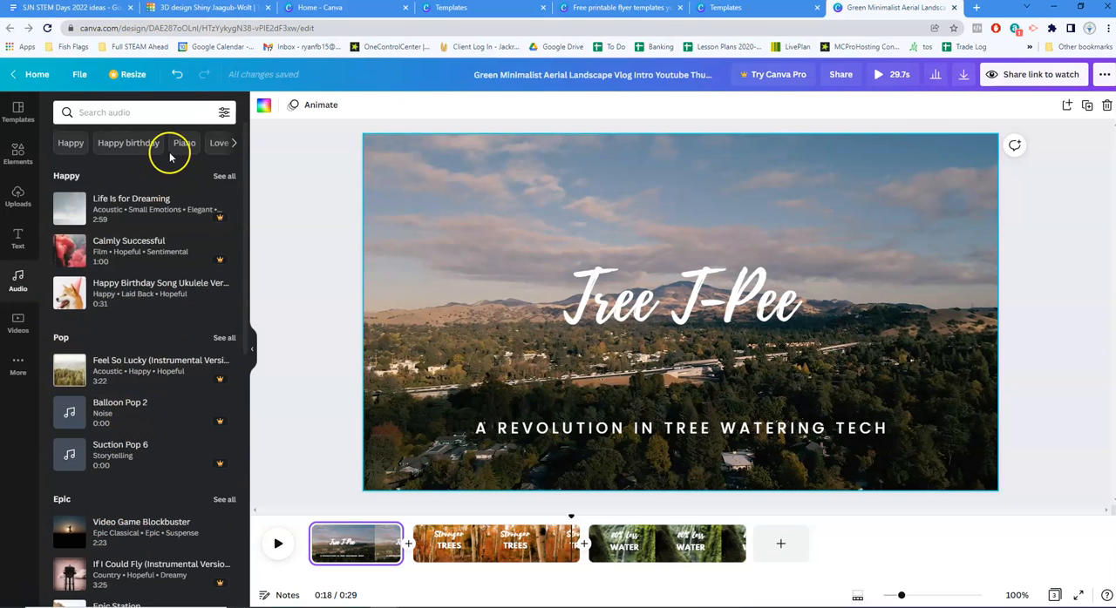
click(233, 144)
click(234, 144)
click(233, 144)
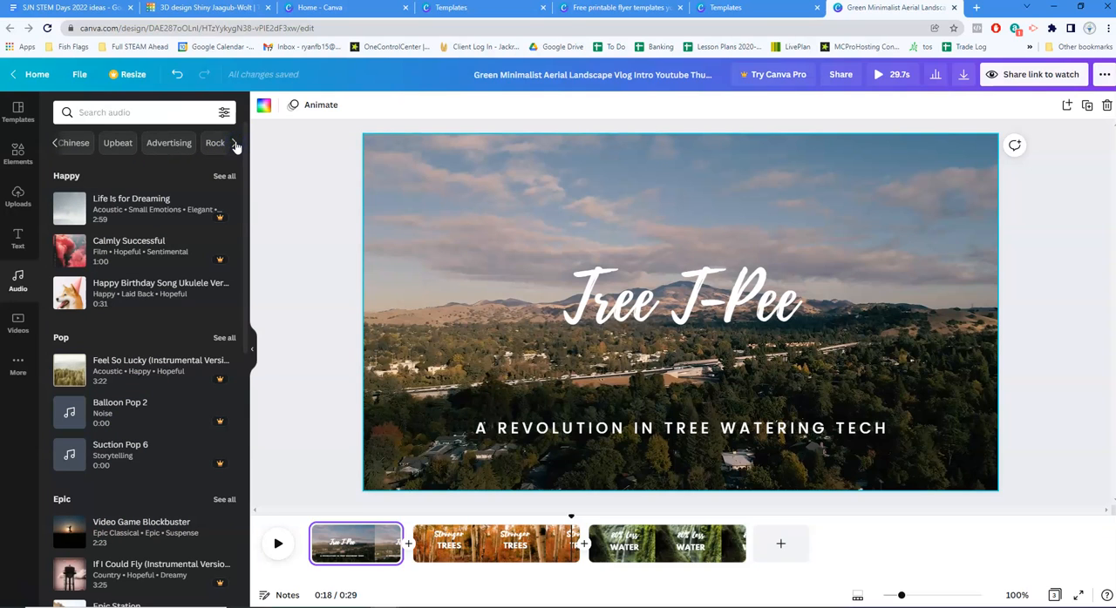
click(233, 144)
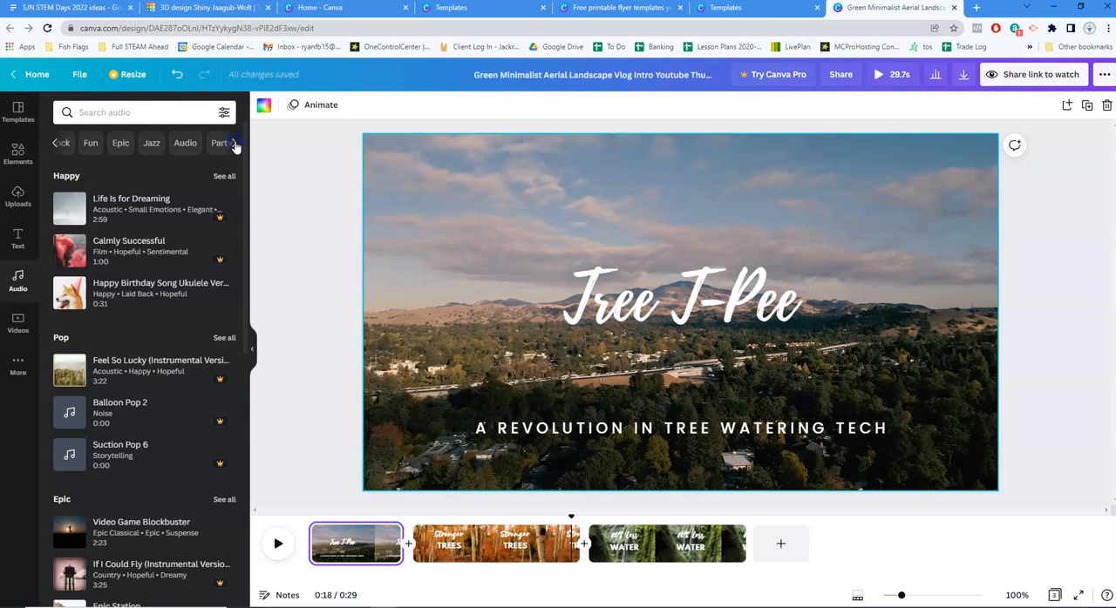
click(56, 145)
click(149, 143)
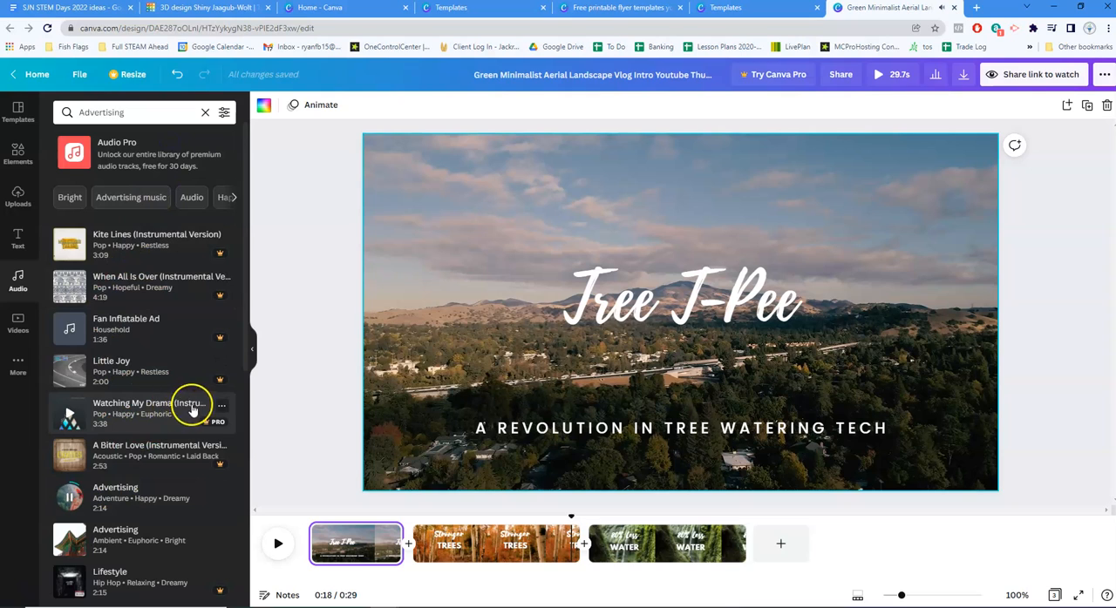
Add the free "Advertising" track tagged Adventure, Happy and Dreamy, and align it with the start of the video
scroll(166, 366, down, 1)
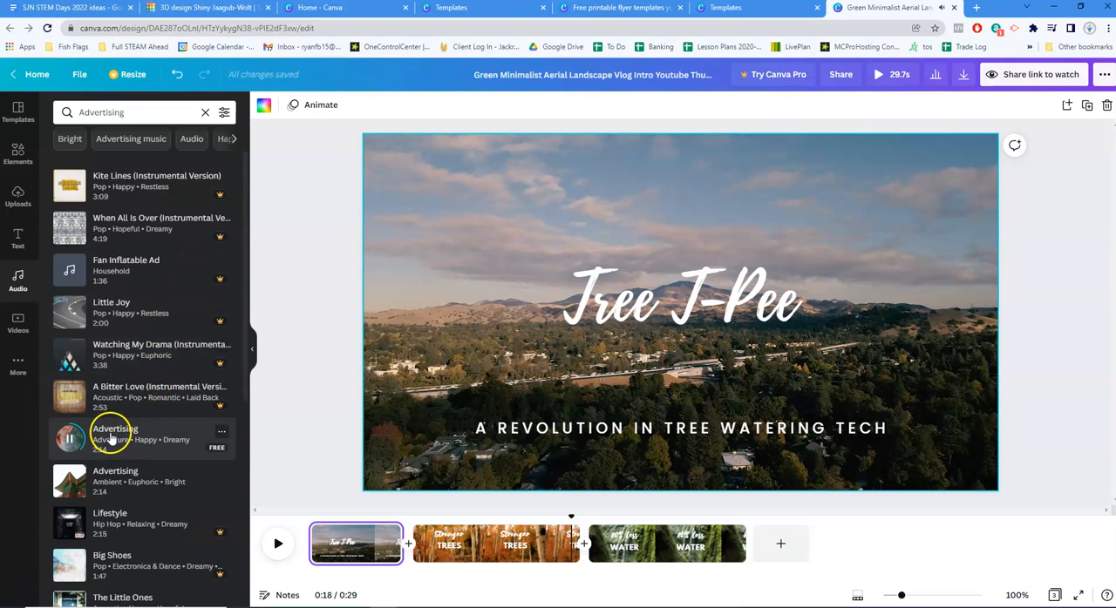
drag(111, 437, 460, 431)
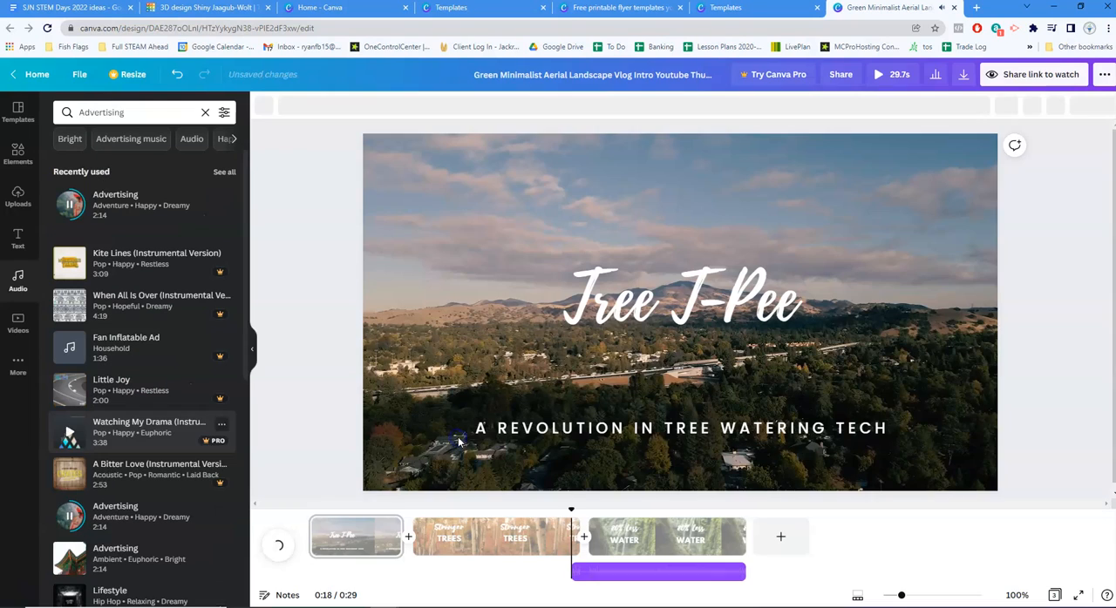
drag(653, 559, 317, 567)
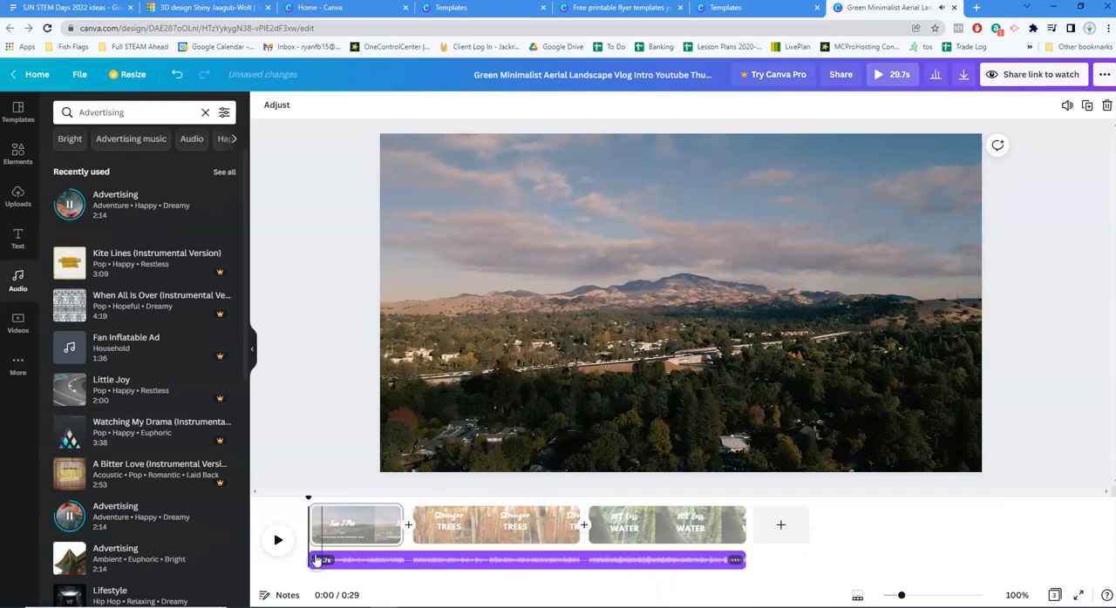
Preview the video with its music, pause it on the waterfall page, and return to the home page
click(277, 540)
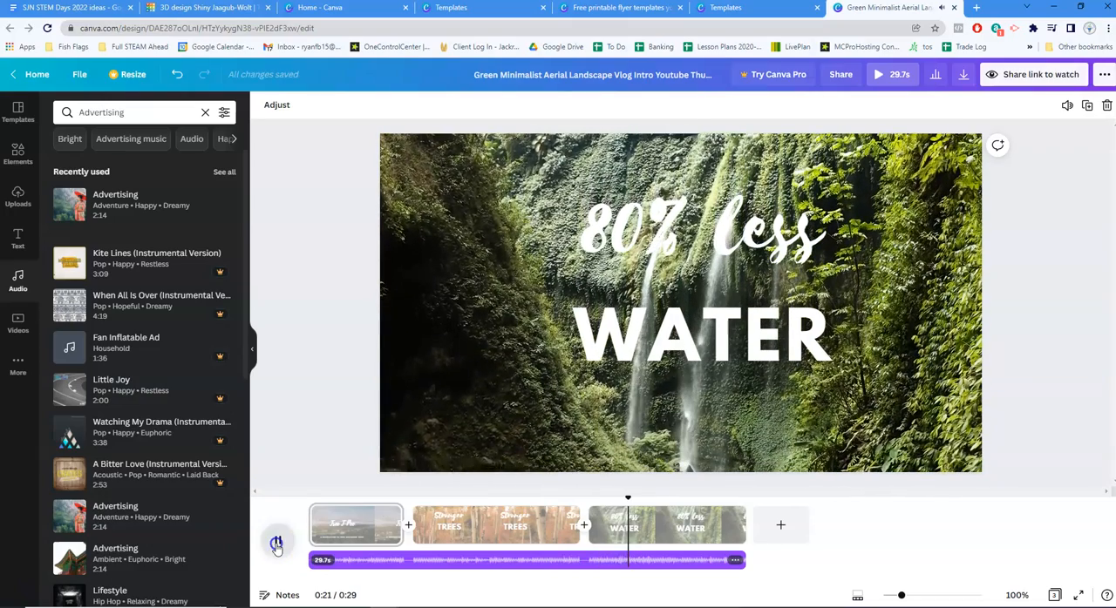
click(276, 545)
click(36, 74)
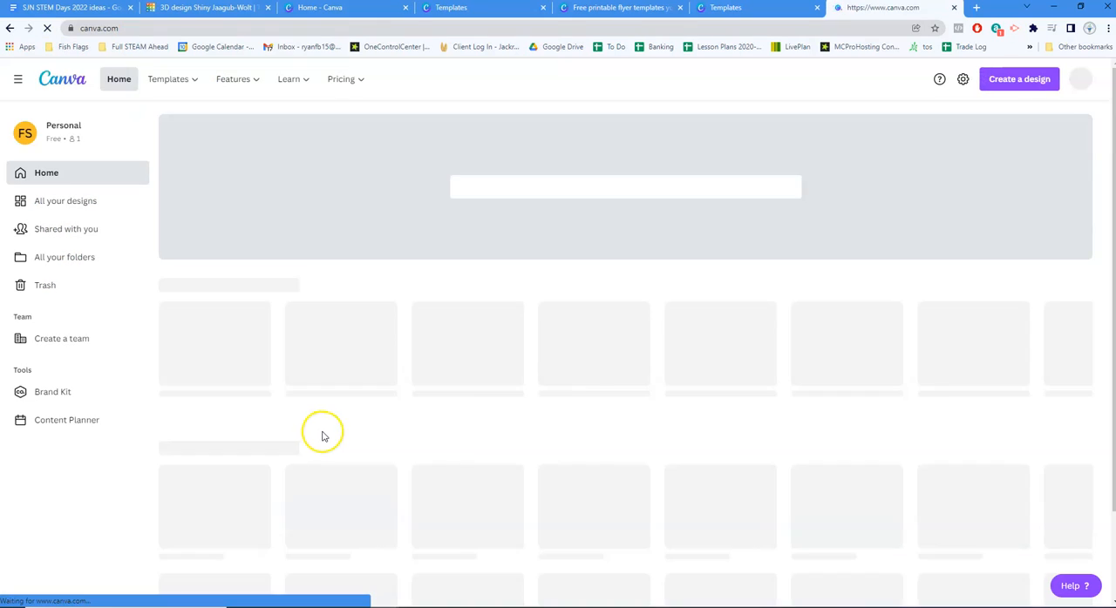